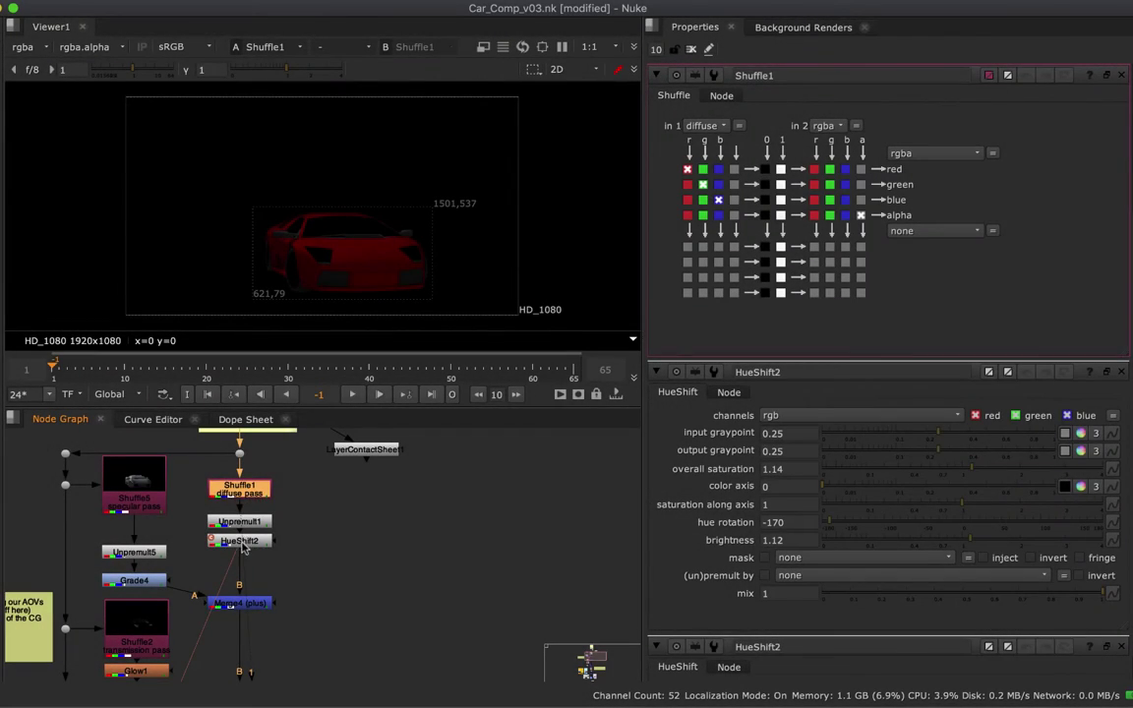
View the HueShift2 result and the Shuffle5 specular pass in the viewer, one after the other
{"action": "double_click", "coordinate": [241, 544]}
{"action": "key", "text": "1"}
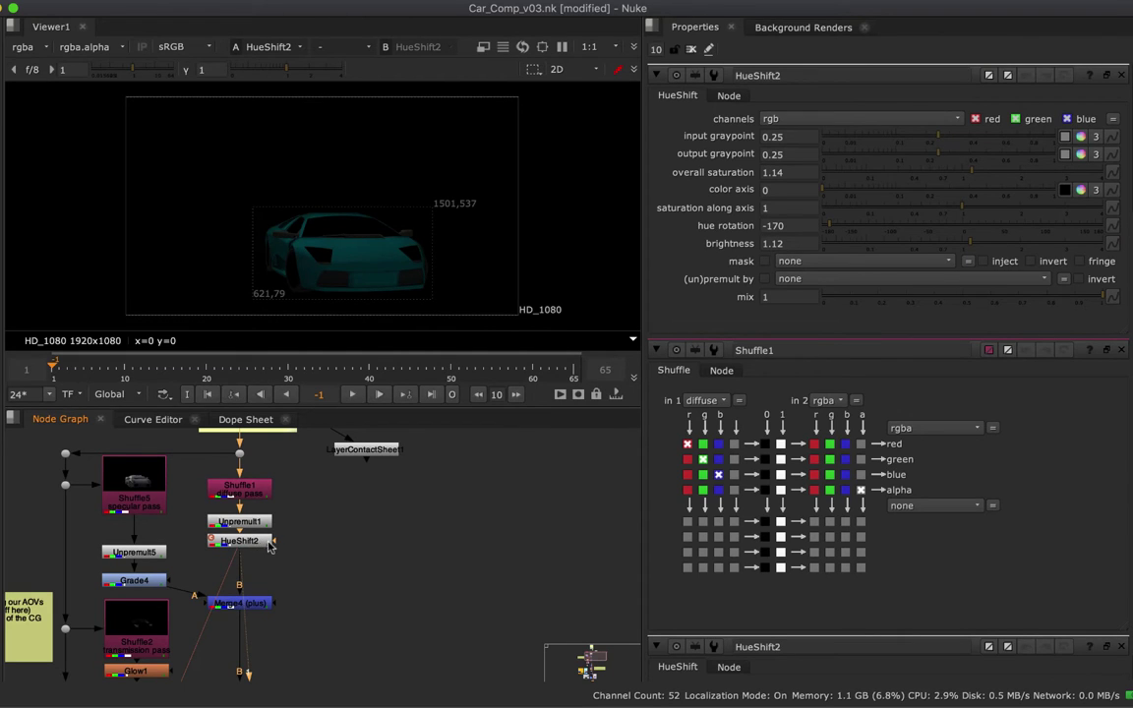
{"action": "double_click", "coordinate": [128, 459]}
{"action": "key", "text": "1"}
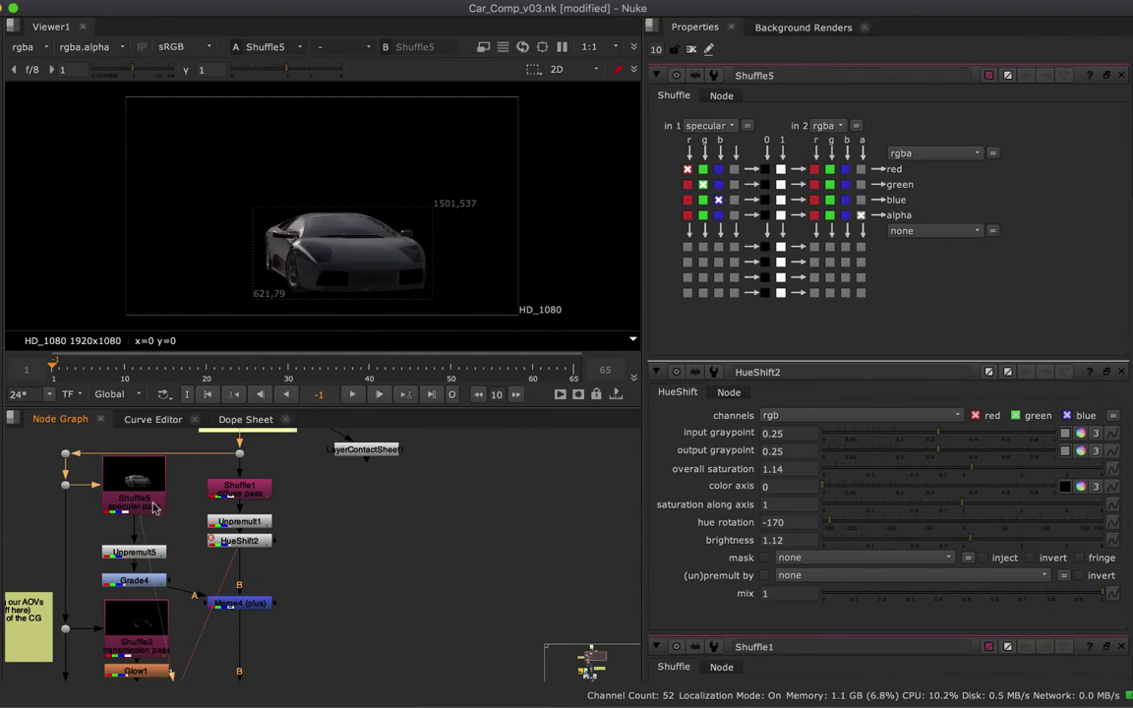
Add an unconnected CopyRectangle node in the empty space beside HueShift2 and Merge4
{"action": "left_click", "coordinate": [239, 541]}
{"action": "middle_click_drag", "start_coordinate": [360, 577], "coordinate": [282, 562]}
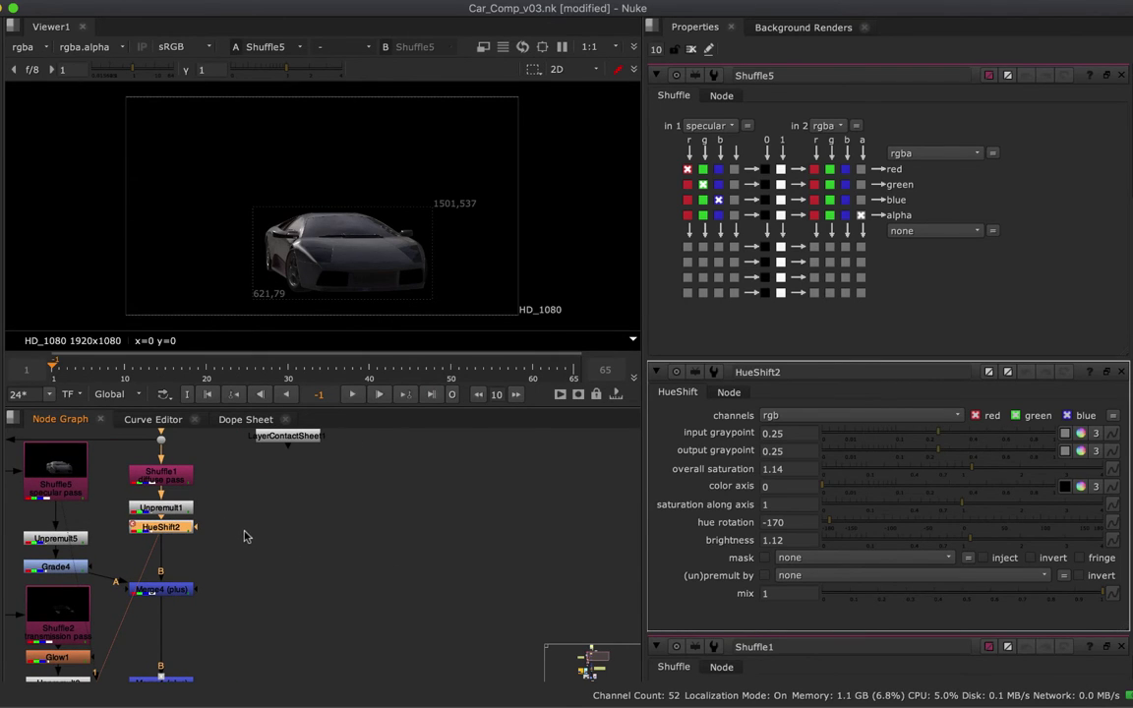
{"action": "key", "text": "Tab"}
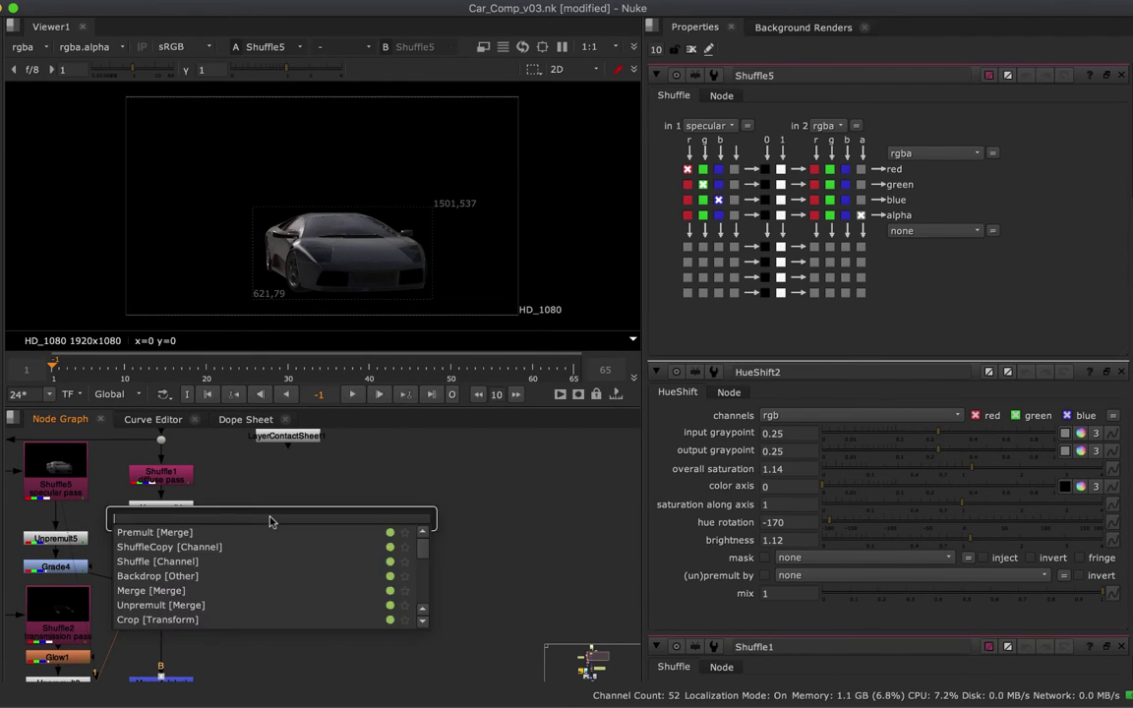
{"action": "type", "text": "copyrec"}
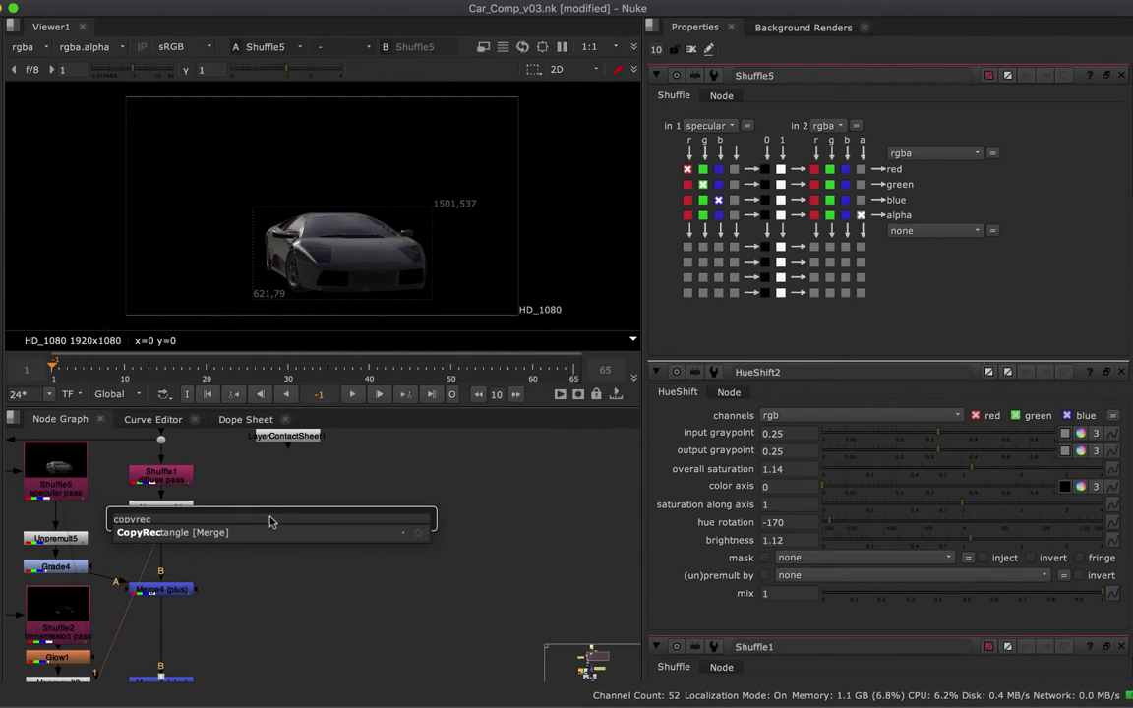
{"action": "key", "text": "Return"}
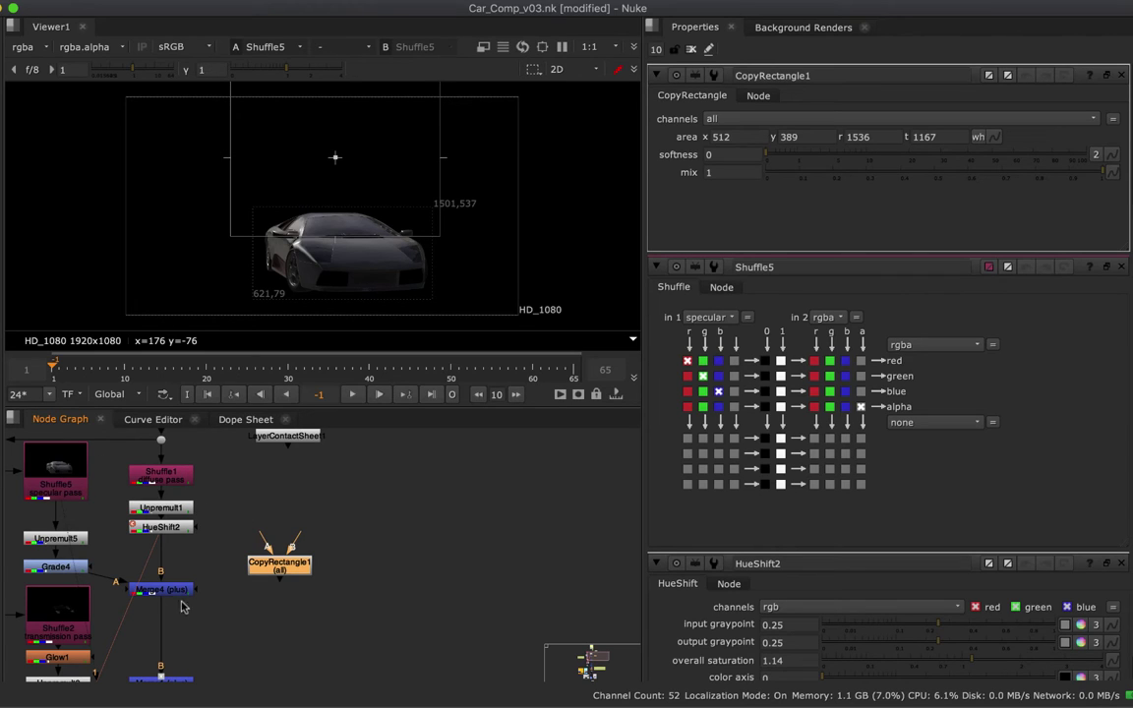
Connect the CopyRectangle's A input to Merge4 and its B input to HueShift2, and show its output in the viewer
{"action": "left_click_drag", "start_coordinate": [257, 540], "coordinate": [165, 588]}
{"action": "left_click_drag", "start_coordinate": [291, 538], "coordinate": [182, 534]}
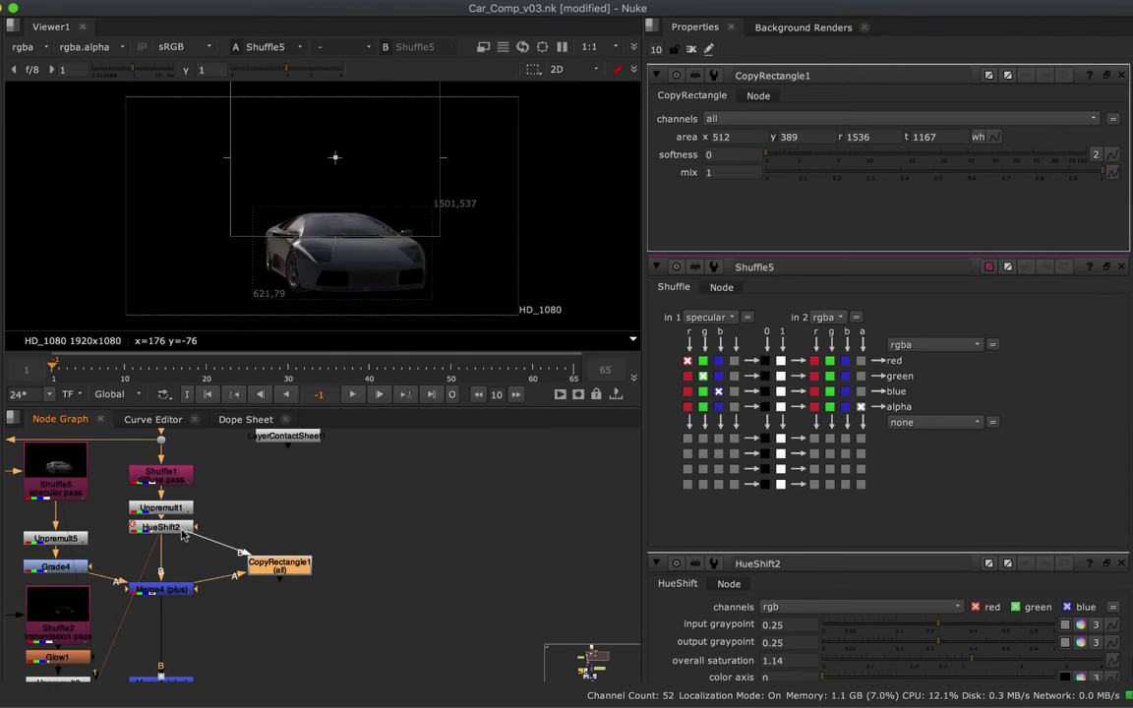
{"action": "left_click", "coordinate": [290, 563]}
{"action": "key", "text": "1"}
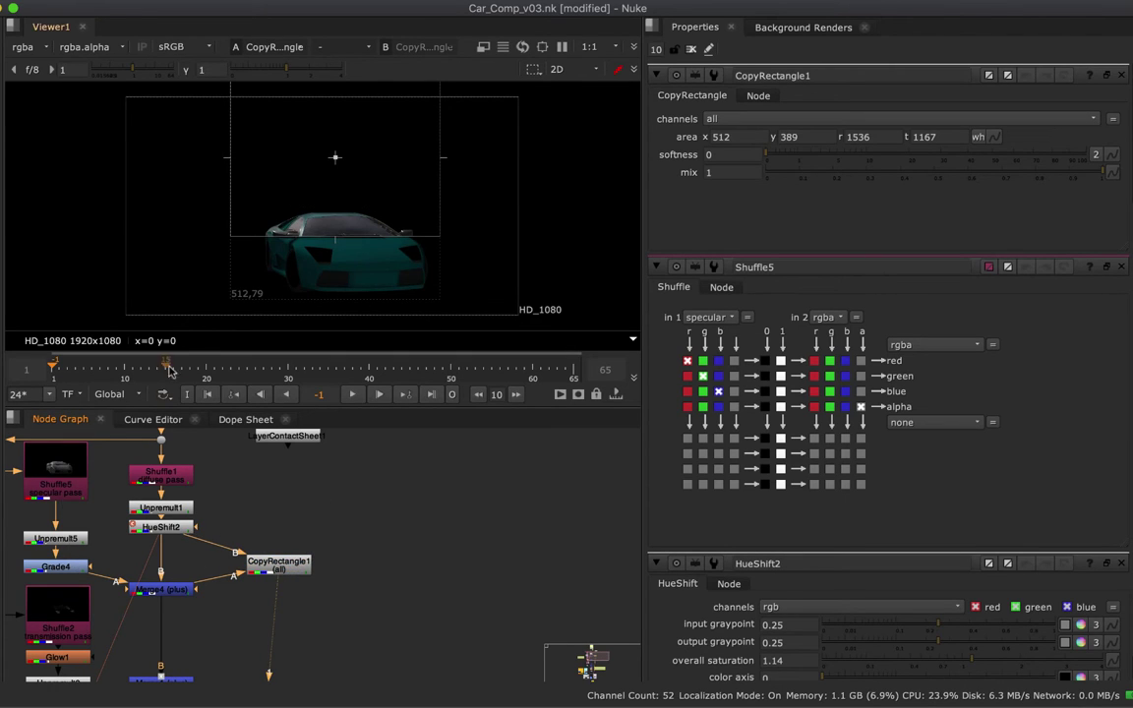
{"action": "left_click_drag", "start_coordinate": [295, 555], "coordinate": [303, 563]}
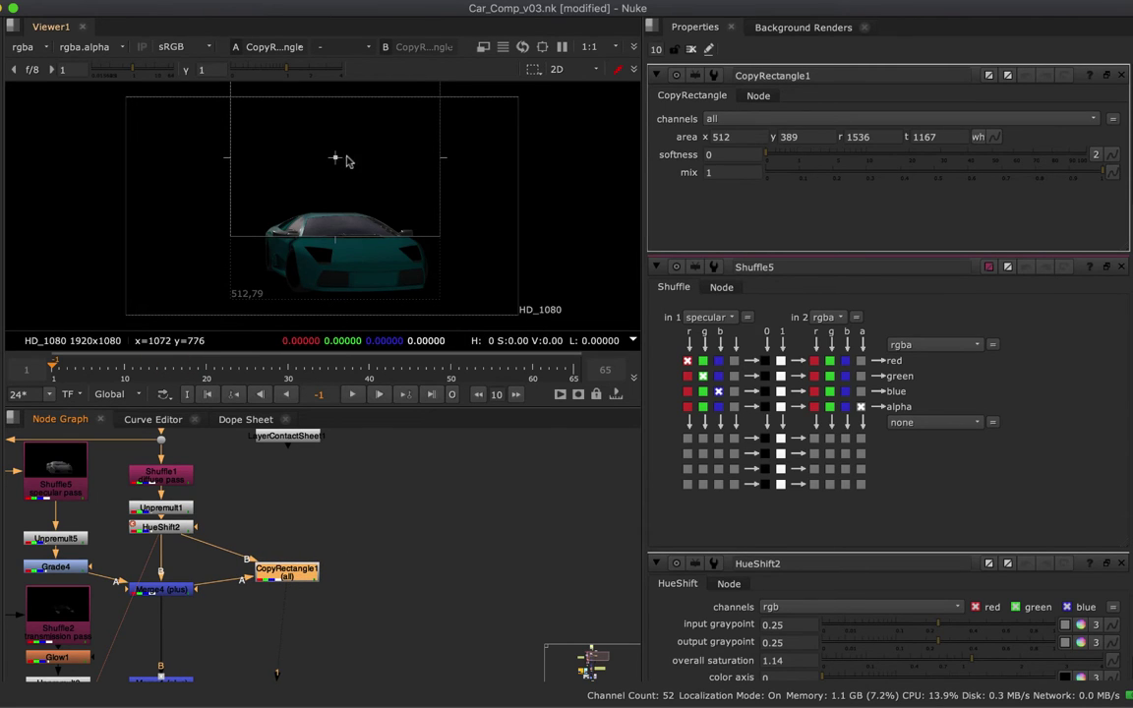
Set the CopyRectangle area to the full frame: x 0, y 0, r 1920, t 1080
{"action": "left_click_drag", "start_coordinate": [335, 157], "coordinate": [286, 236]}
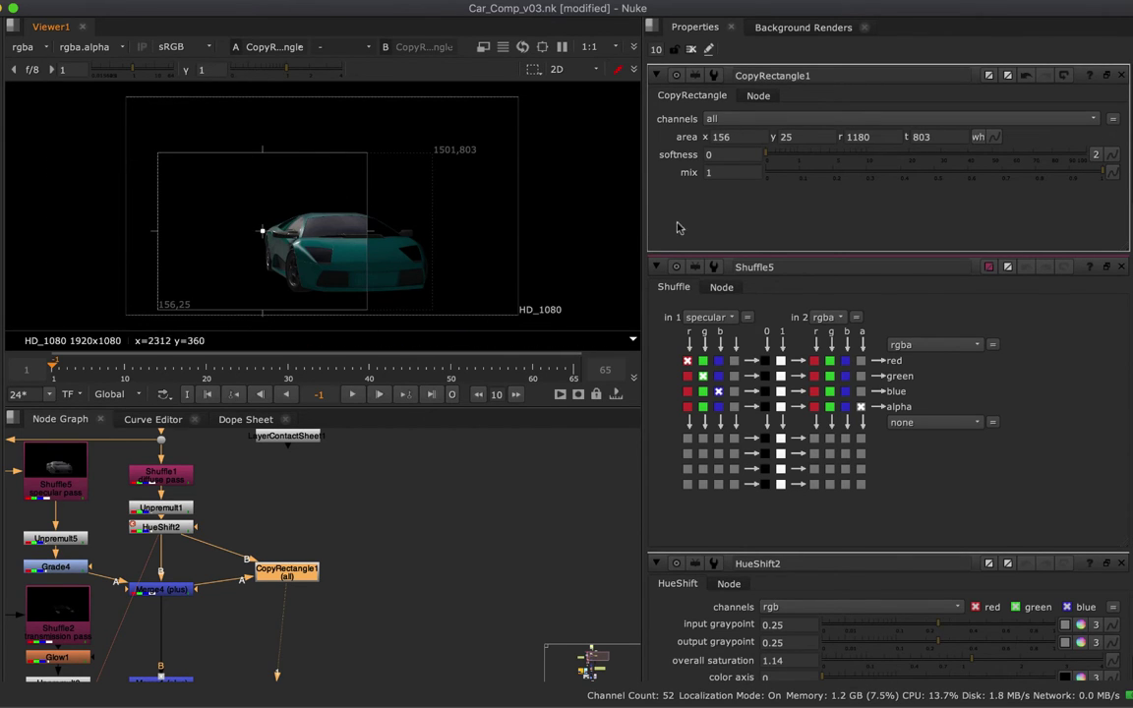
{"action": "double_click", "coordinate": [719, 139]}
{"action": "type", "text": "0"}
{"action": "key", "text": "Tab"}
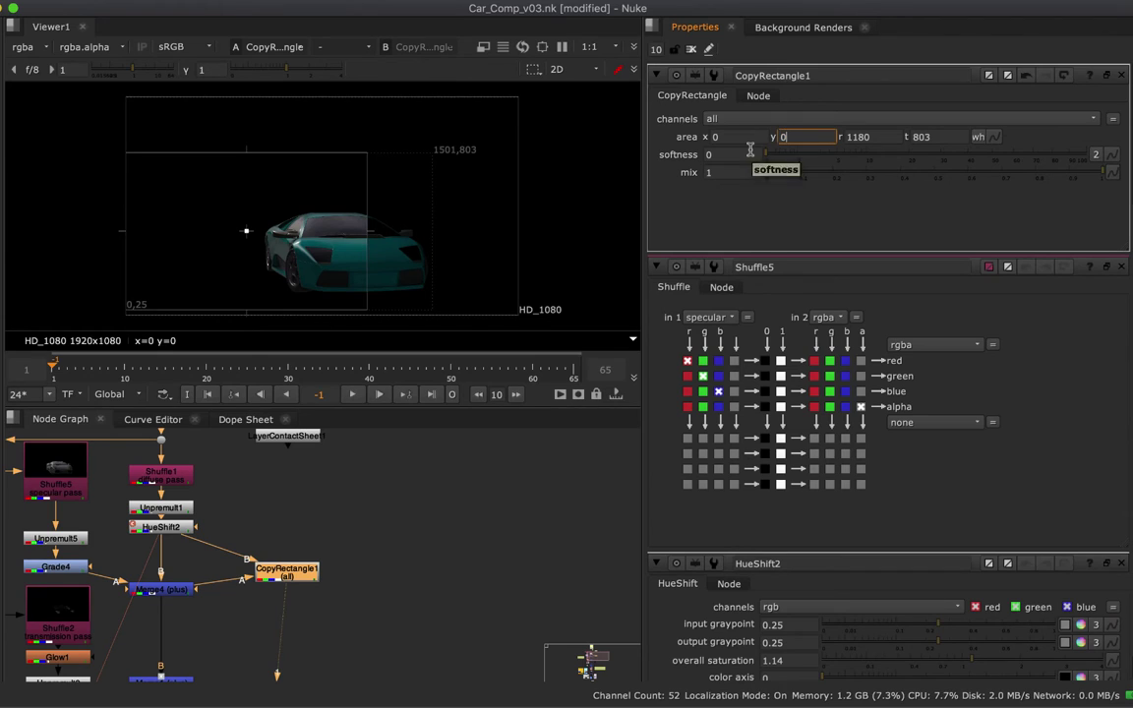
{"action": "type", "text": "0"}
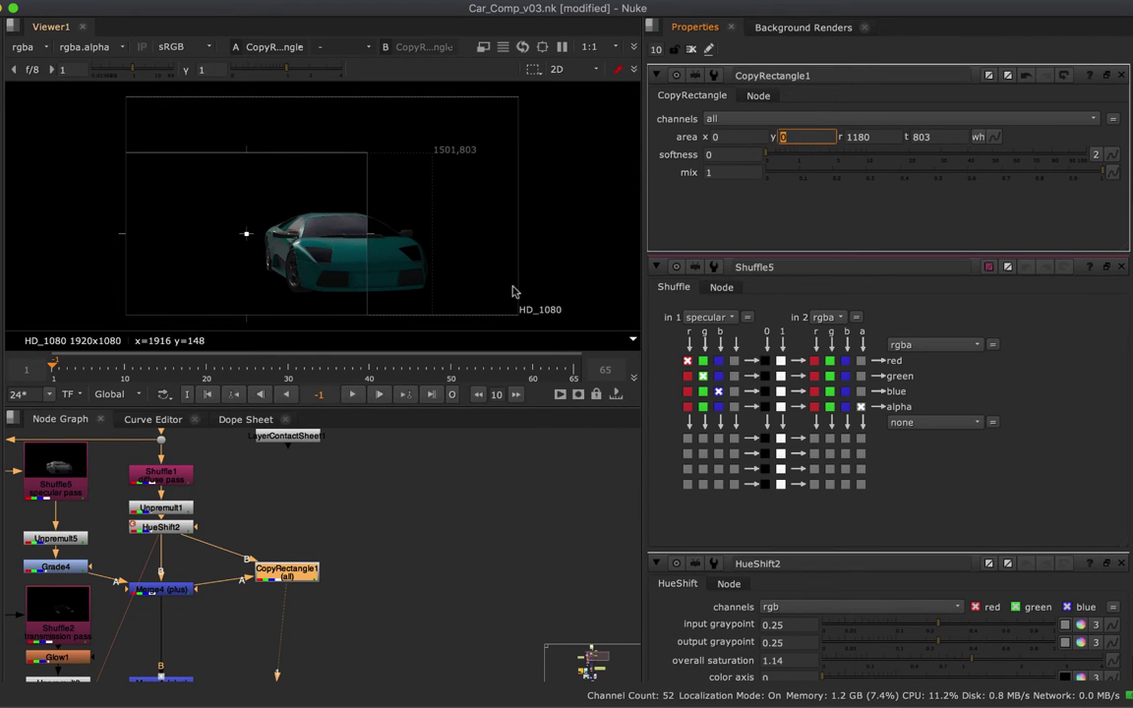
{"action": "left_click", "coordinate": [891, 137]}
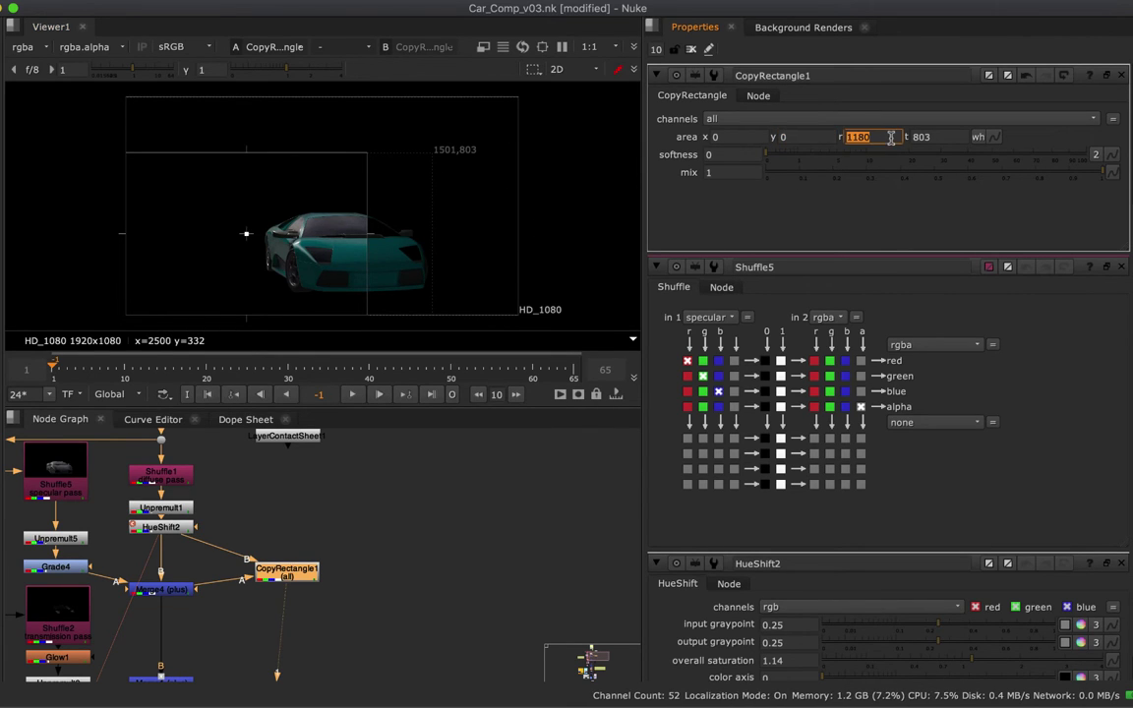
{"action": "type", "text": "1920"}
{"action": "key", "text": "Tab"}
{"action": "type", "text": "108"}
{"action": "key", "text": "Return"}
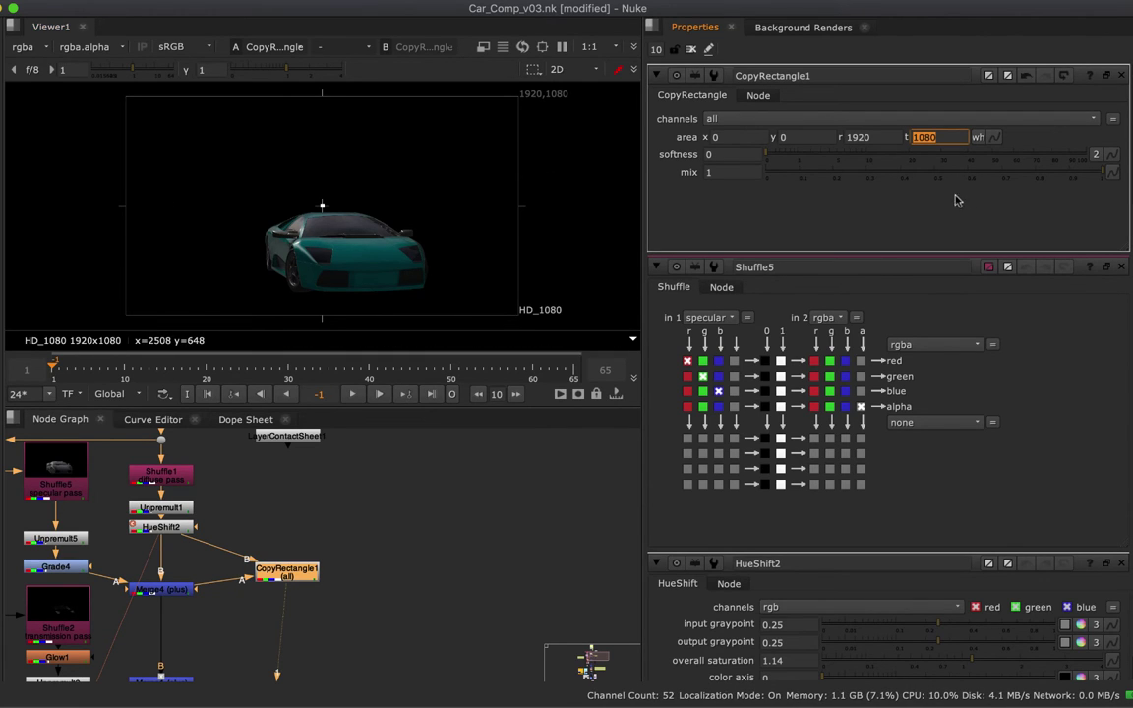
At frame 1, set the CopyRectangle area's r value to 0 and set a key on it
{"action": "left_click", "coordinate": [889, 137]}
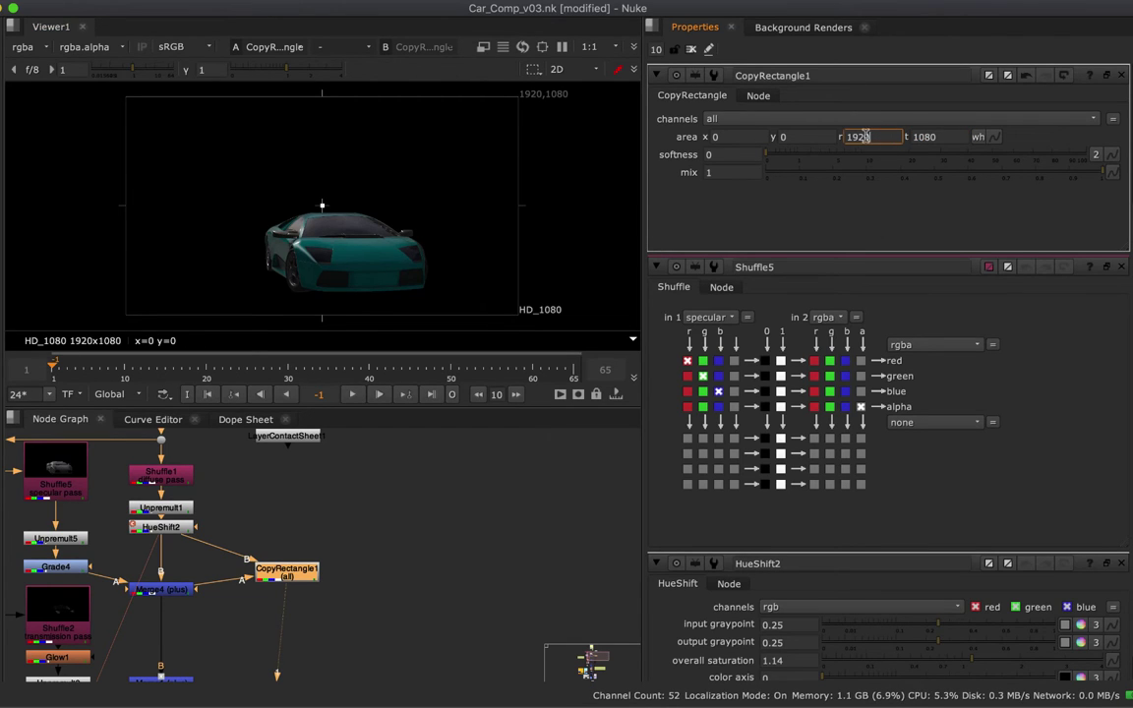
{"action": "left_click_drag", "start_coordinate": [522, 212], "coordinate": [430, 209]}
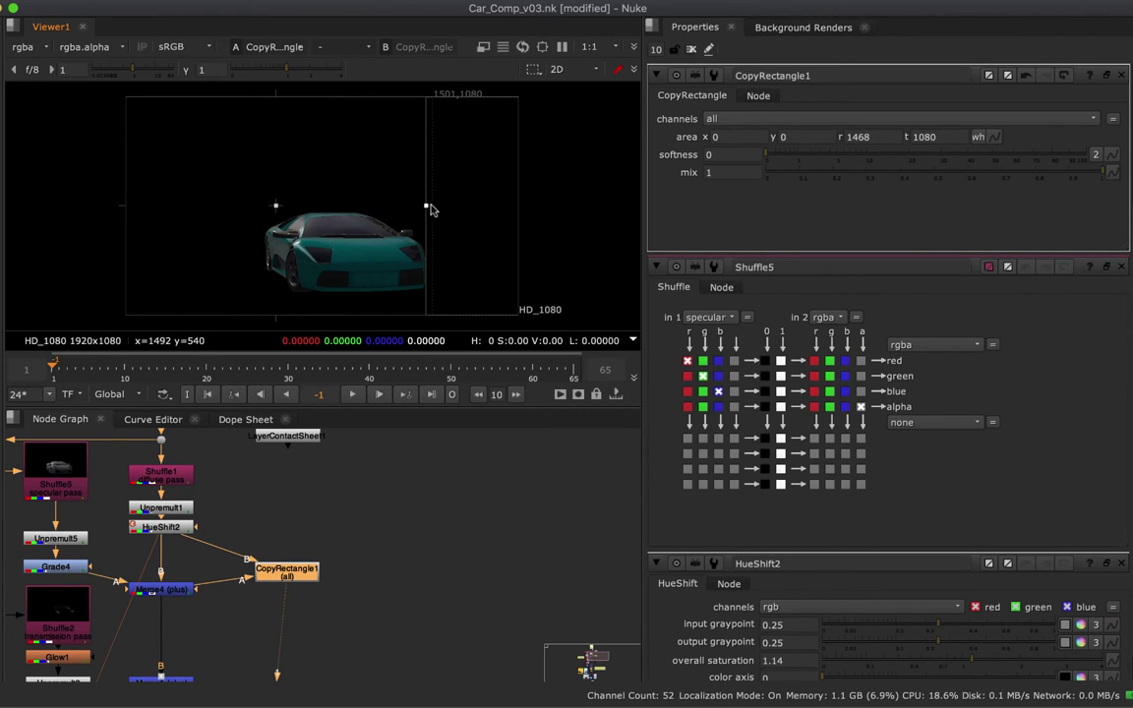
{"action": "left_click", "coordinate": [50, 369]}
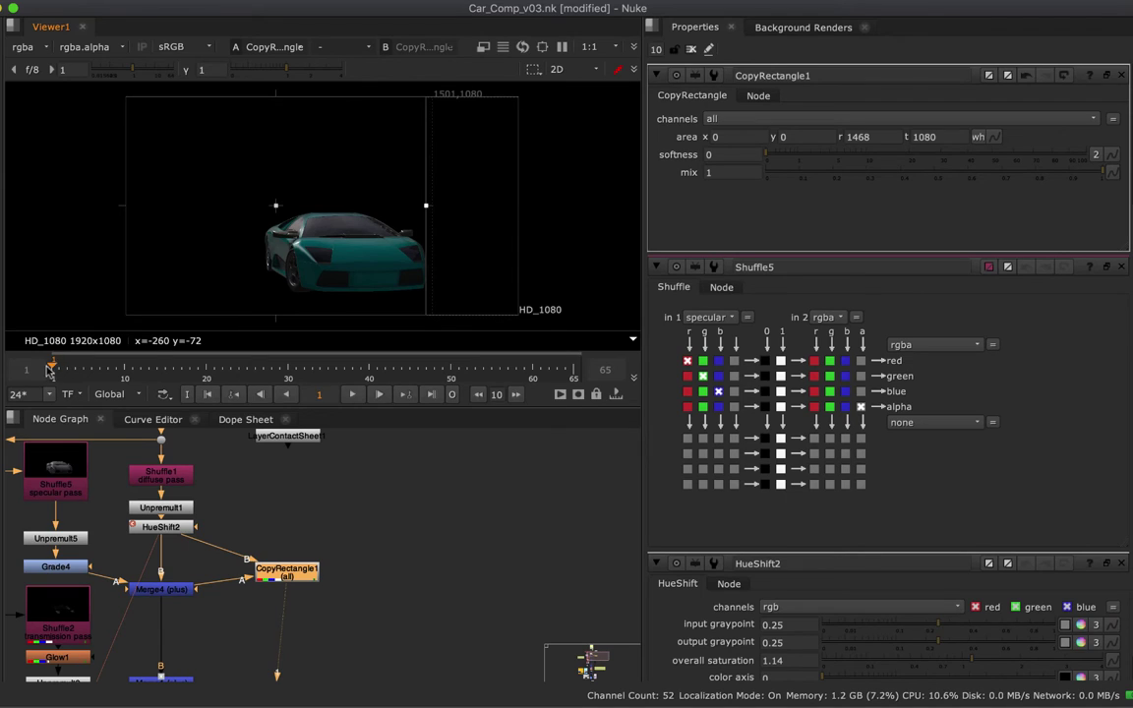
{"action": "double_click", "coordinate": [880, 137]}
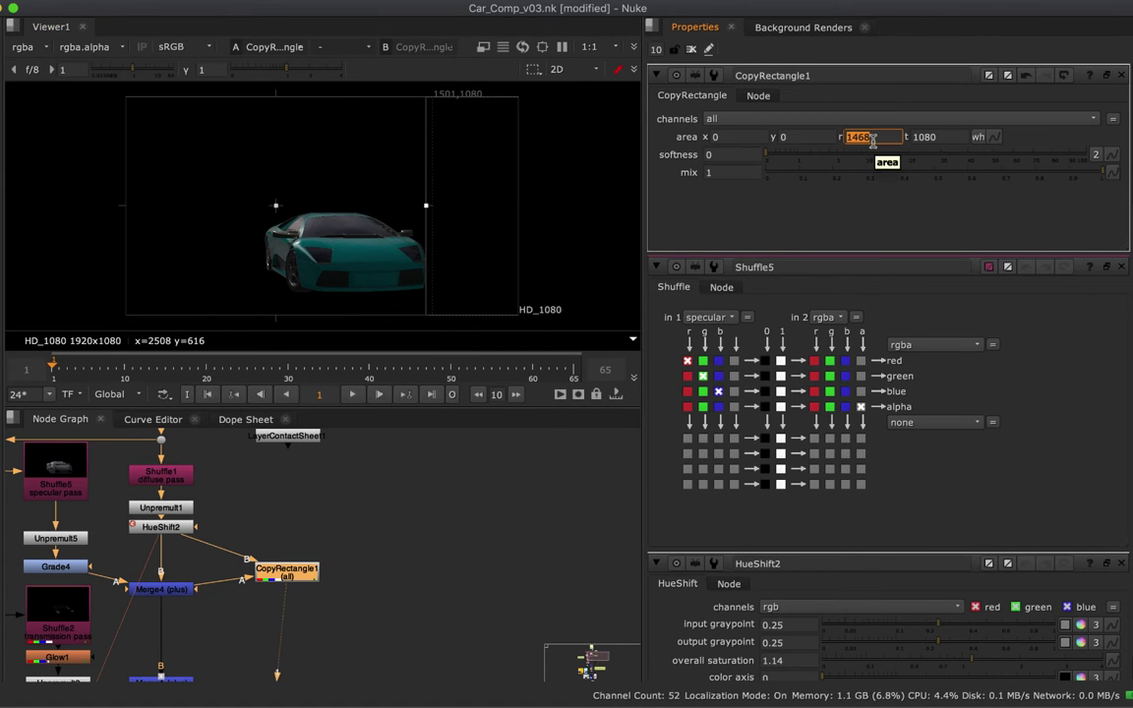
{"action": "type", "text": "0"}
{"action": "right_click", "coordinate": [856, 140]}
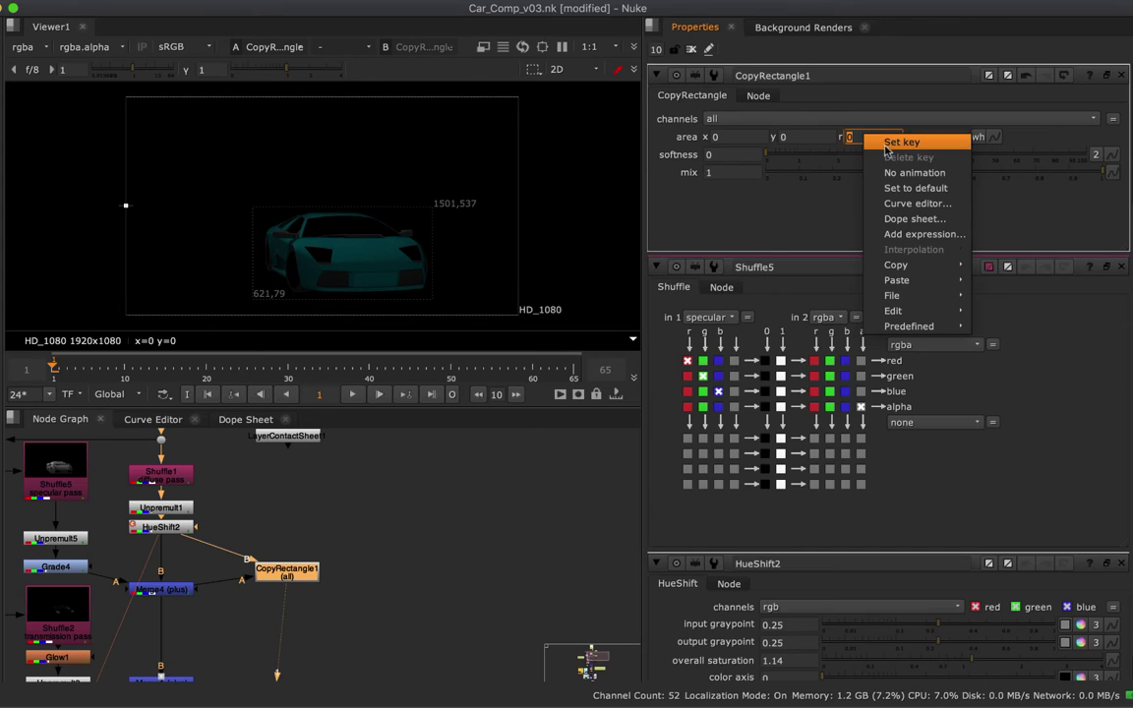
{"action": "left_click", "coordinate": [891, 148]}
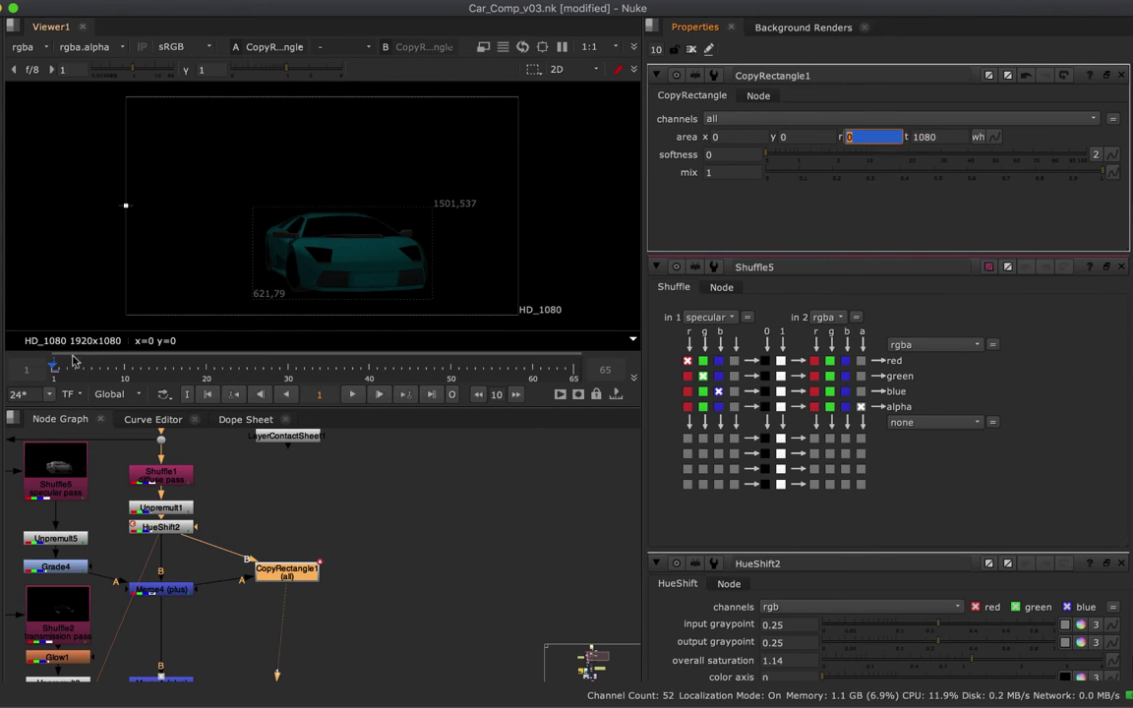
At frame 10, key the area's r value at 1920 and scrub the timeline to check the wipe
{"action": "left_click", "coordinate": [131, 372]}
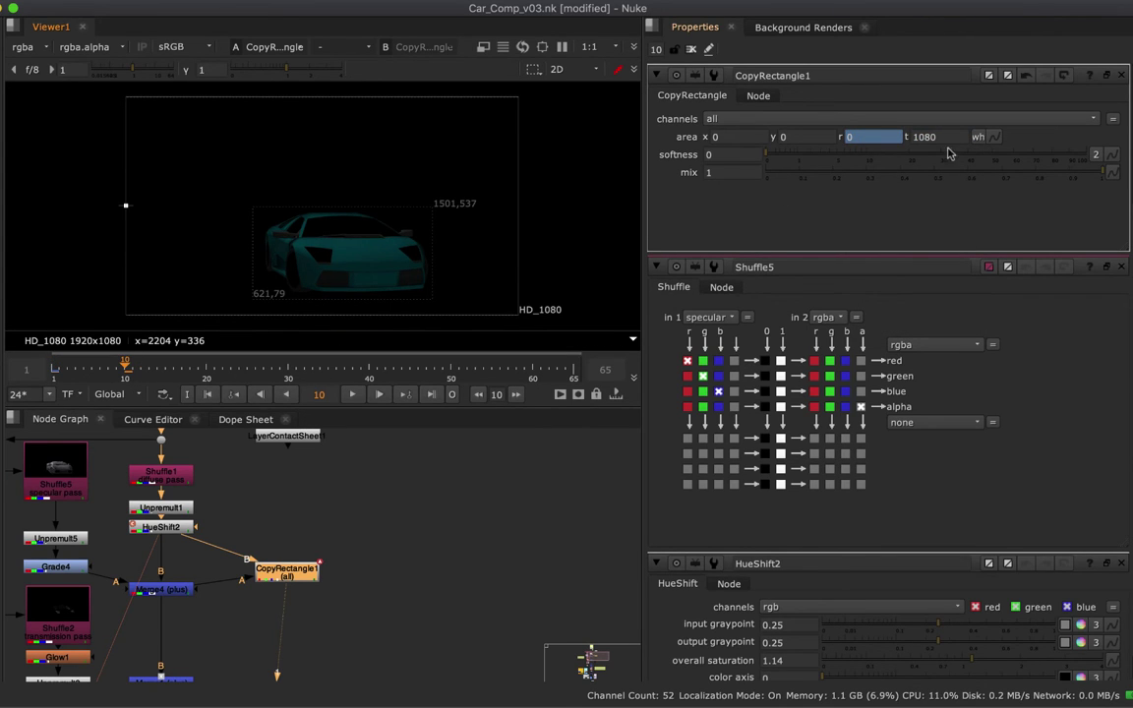
{"action": "left_click", "coordinate": [886, 144]}
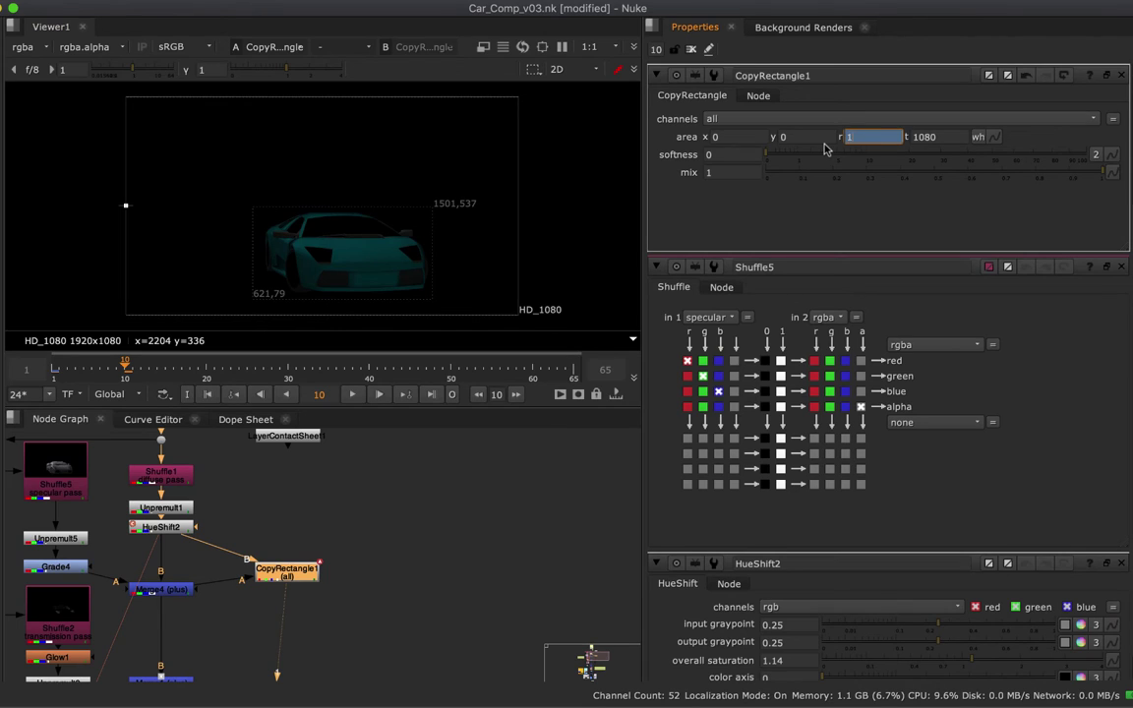
{"action": "type", "text": "1920"}
{"action": "key", "text": "Return"}
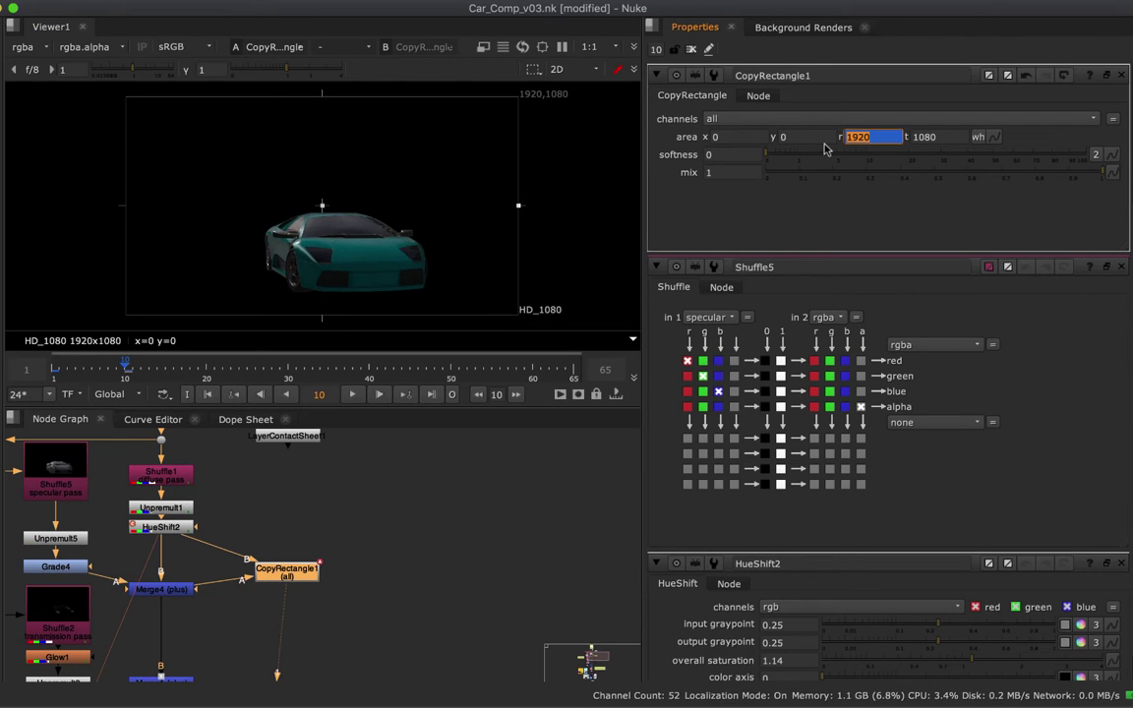
{"action": "mouse_move", "coordinate": [110, 372]}
{"action": "left_mouse_down"}
{"action": "mouse_move", "coordinate": [47, 374]}
{"action": "mouse_move", "coordinate": [125, 380]}
{"action": "left_mouse_up"}
Copy CopyRectangle1 as a clone, paste it, and place the clone below the original node
{"action": "middle_click_drag", "start_coordinate": [370, 562], "coordinate": [365, 520]}
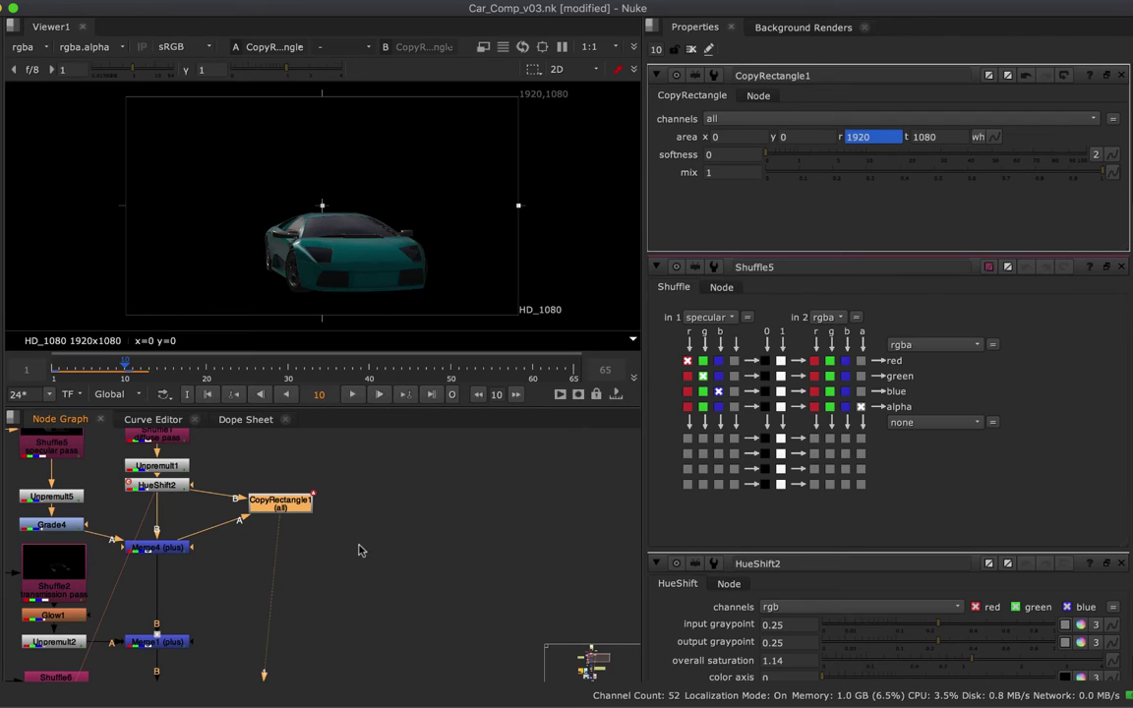
{"action": "middle_click_drag", "start_coordinate": [192, 526], "coordinate": [217, 488]}
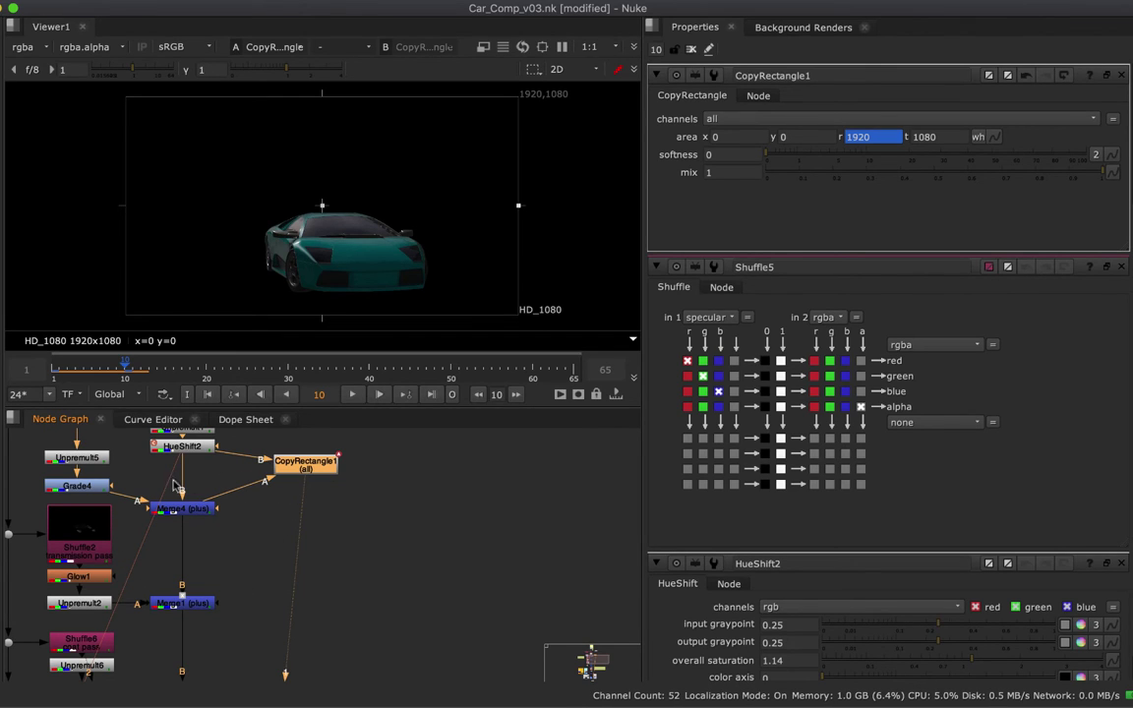
{"action": "left_click_drag", "start_coordinate": [303, 466], "coordinate": [304, 459]}
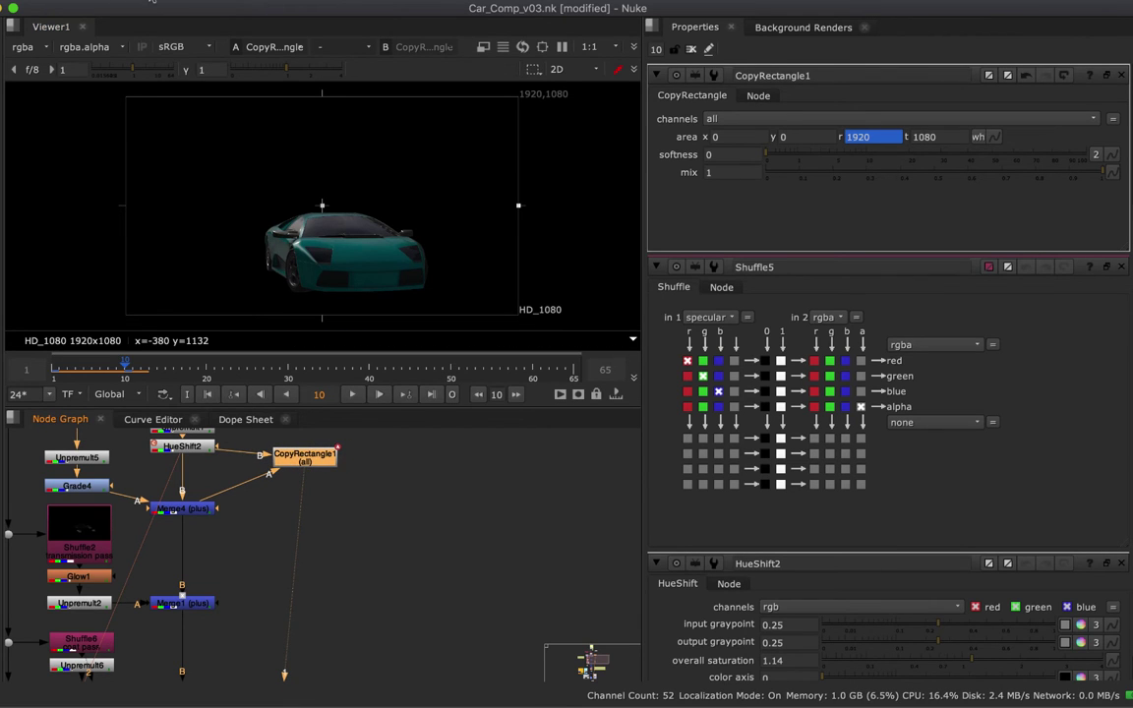
{"action": "left_click", "coordinate": [143, 0]}
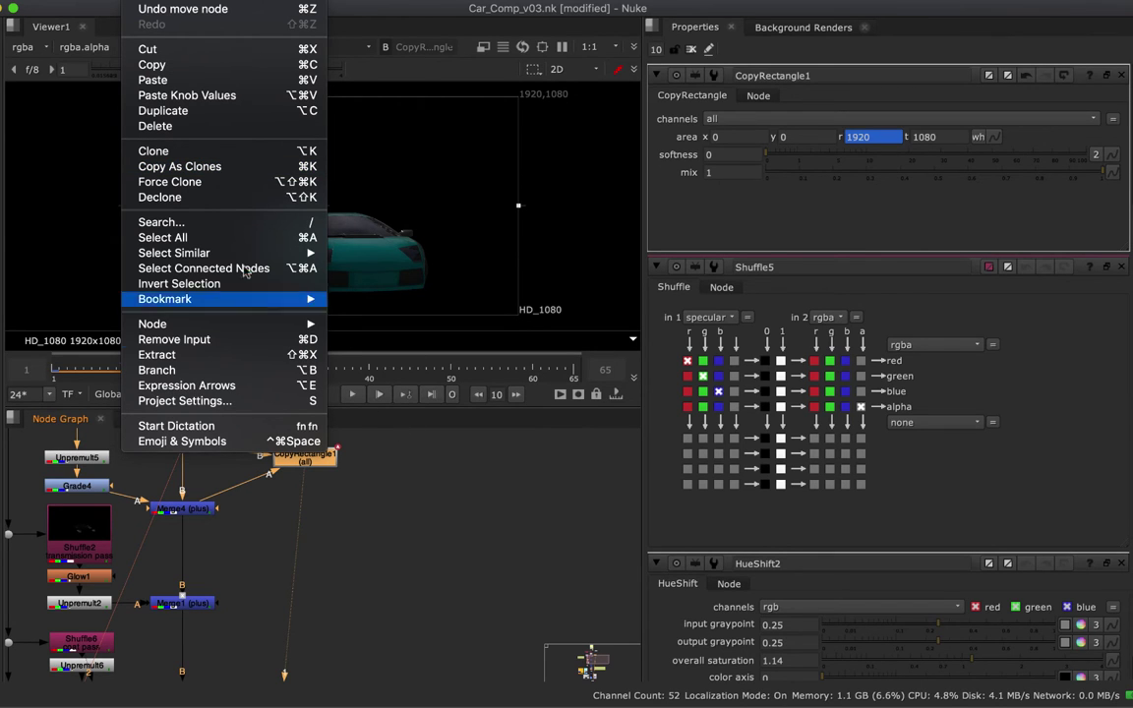
{"action": "left_click", "coordinate": [359, 389]}
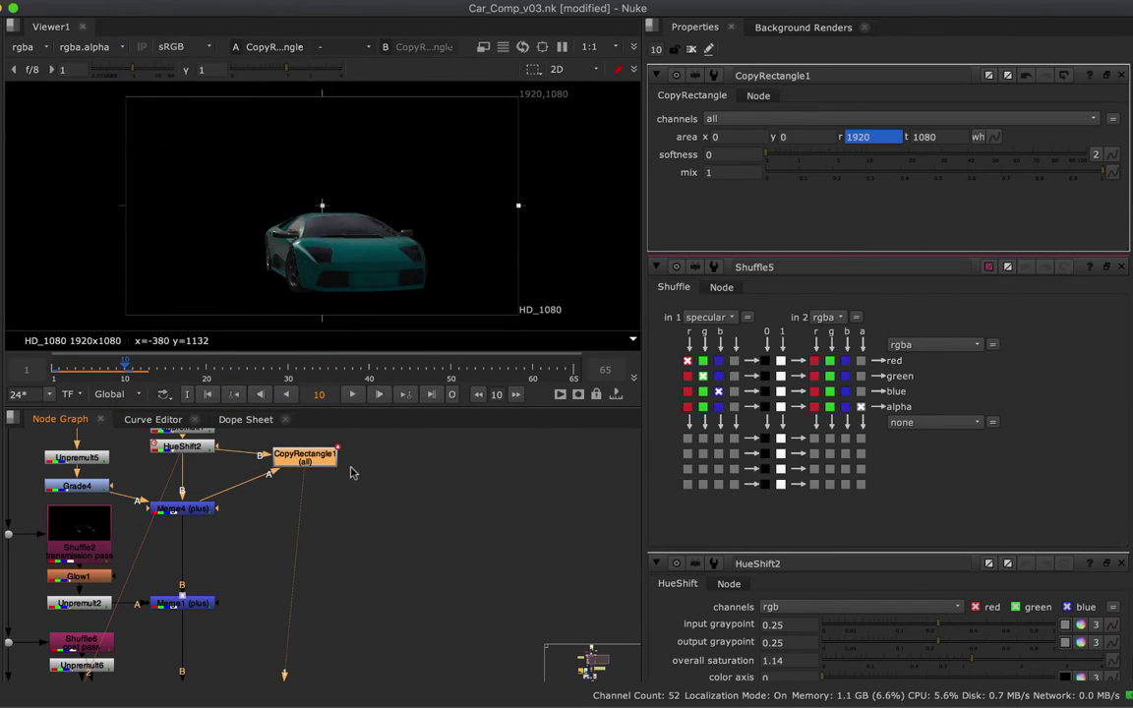
{"action": "key", "text": "ctrl+c"}
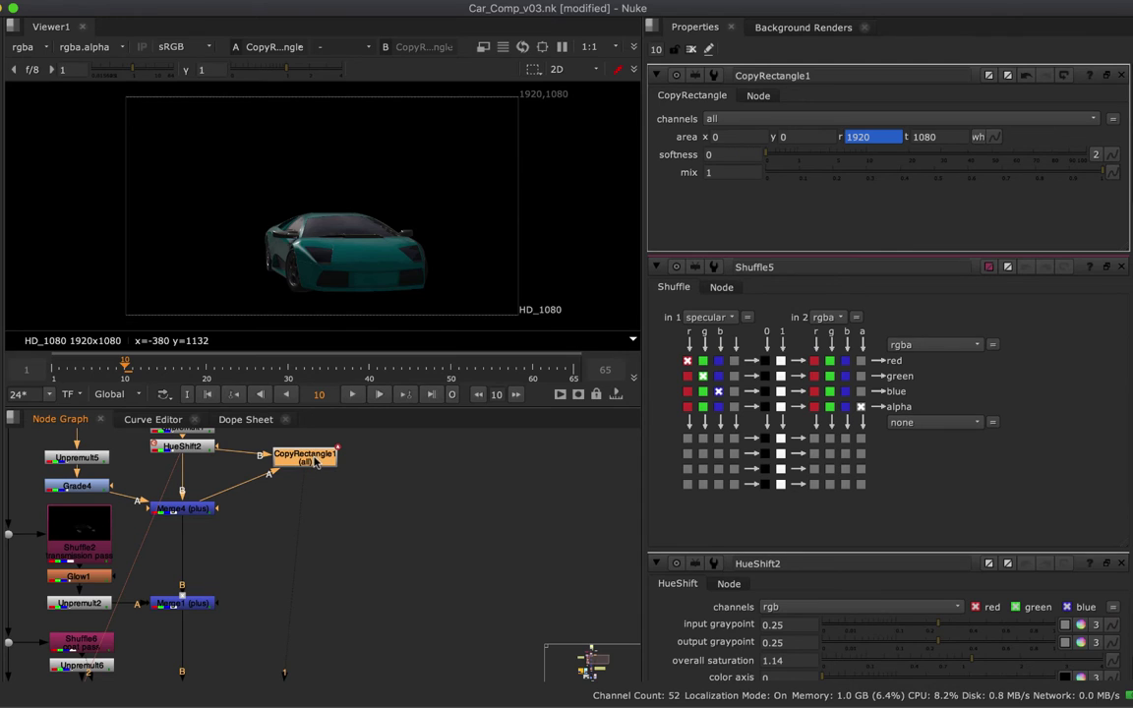
{"action": "key", "text": "ctrl+v"}
{"action": "left_click_drag", "start_coordinate": [382, 457], "coordinate": [314, 548]}
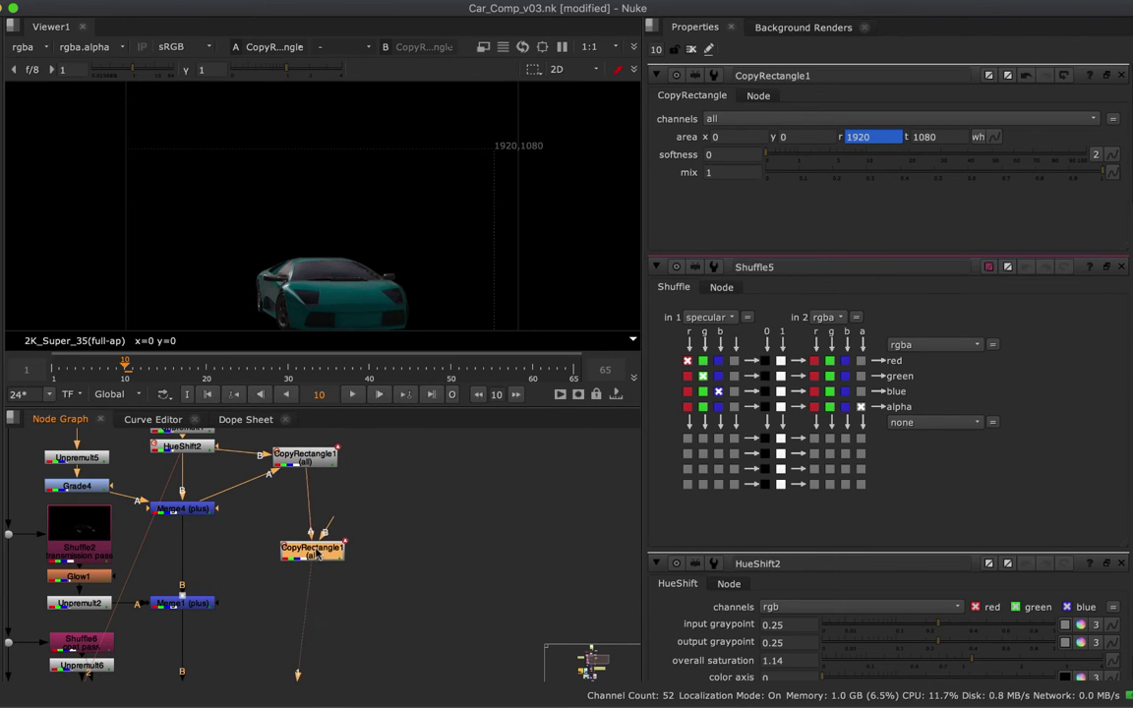
Connect the cloned CopyRectangle's A input to Merge1 and its B input to Merge4
{"action": "scroll", "coordinate": [328, 545], "scroll_direction": "up", "scroll_amount": 2}
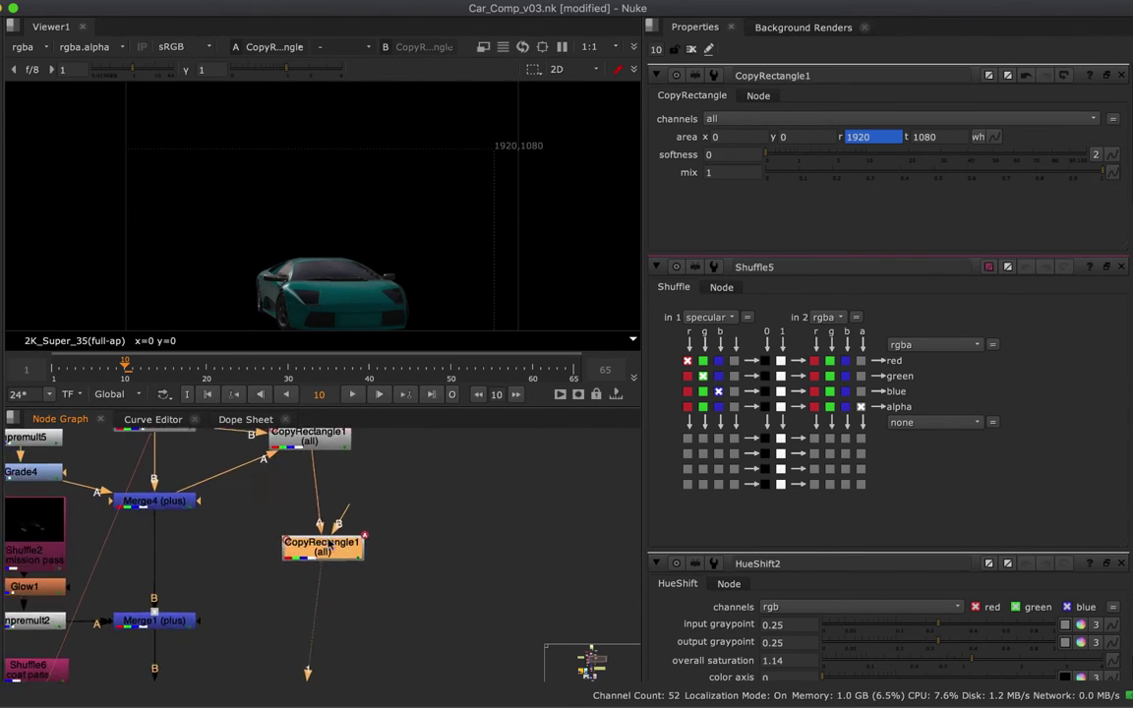
{"action": "scroll", "coordinate": [285, 539], "scroll_direction": "up", "scroll_amount": 1}
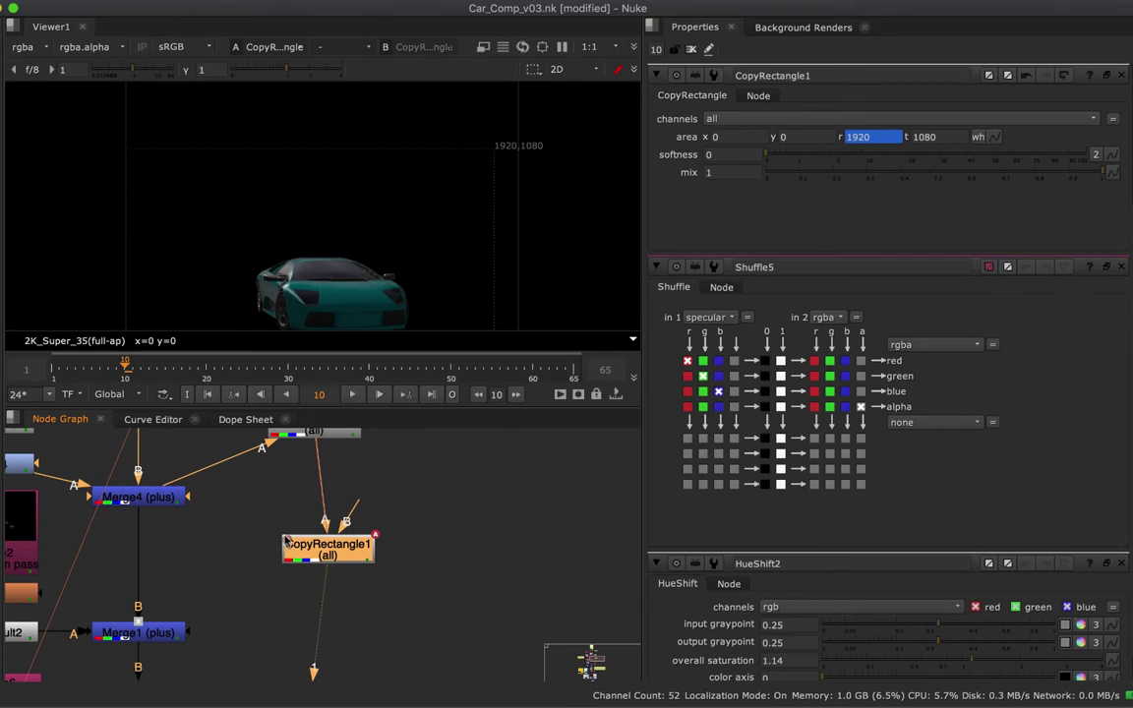
{"action": "scroll", "coordinate": [262, 501], "scroll_direction": "down", "scroll_amount": 3}
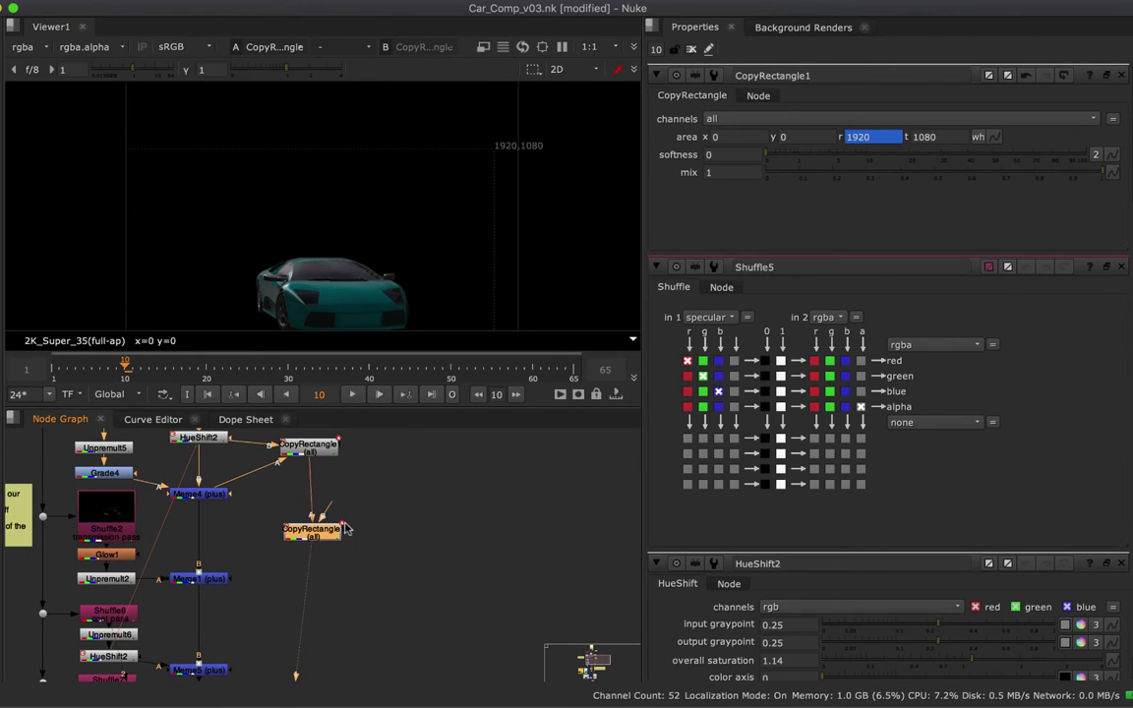
{"action": "left_click_drag", "start_coordinate": [313, 477], "coordinate": [187, 582]}
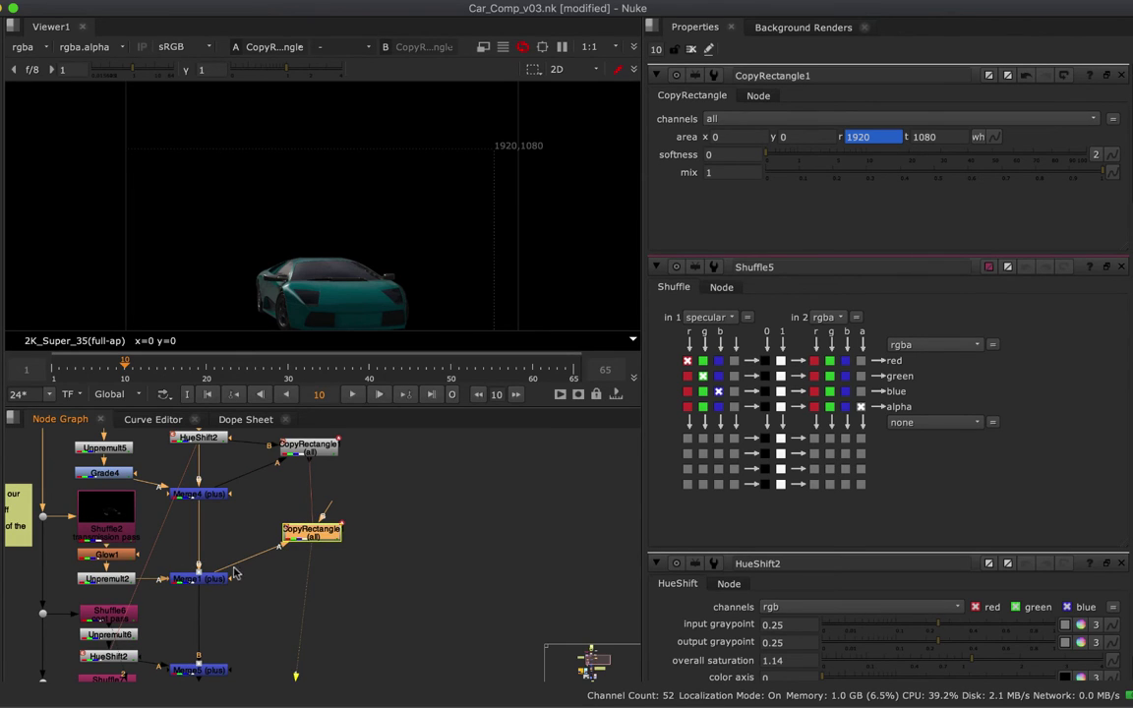
{"action": "left_click_drag", "start_coordinate": [327, 509], "coordinate": [202, 494]}
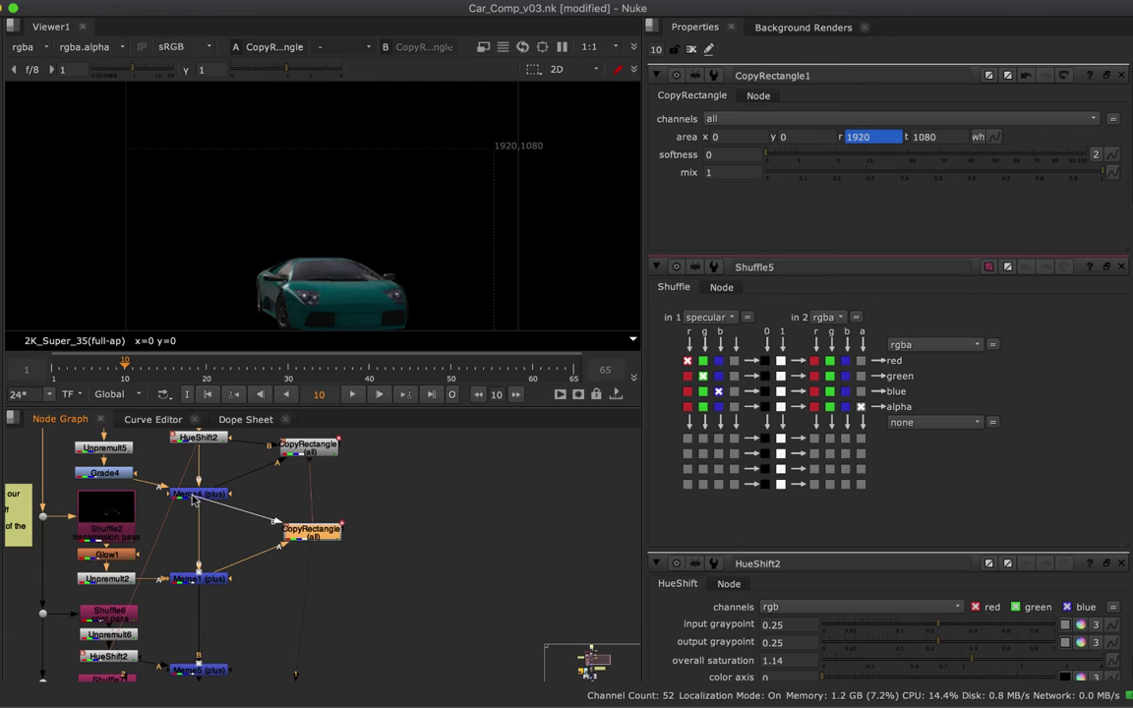
View the cloned CopyRectangle's output, check its wipe up to frame 10, and settle the node beside Merge4 and Merge1
{"action": "left_click_drag", "start_coordinate": [317, 530], "coordinate": [317, 537]}
{"action": "left_click", "coordinate": [316, 537]}
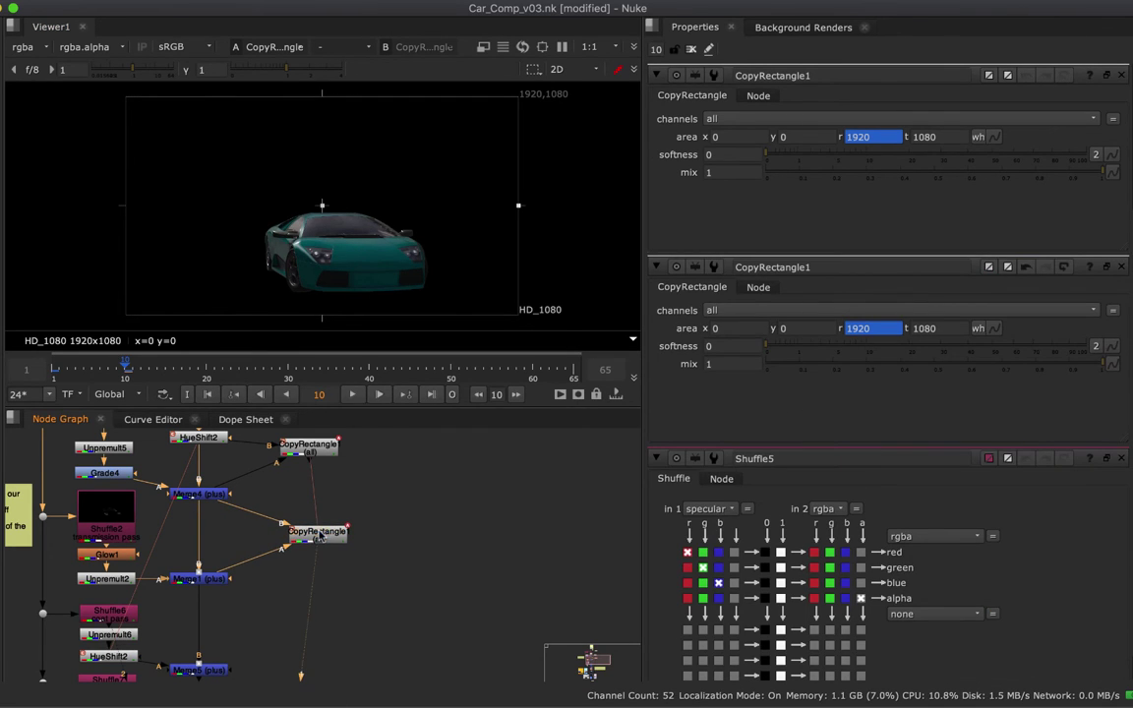
{"action": "left_click_drag", "start_coordinate": [79, 365], "coordinate": [125, 375]}
{"action": "left_click_drag", "start_coordinate": [316, 532], "coordinate": [311, 543]}
{"action": "middle_click_drag", "start_coordinate": [380, 469], "coordinate": [339, 502]}
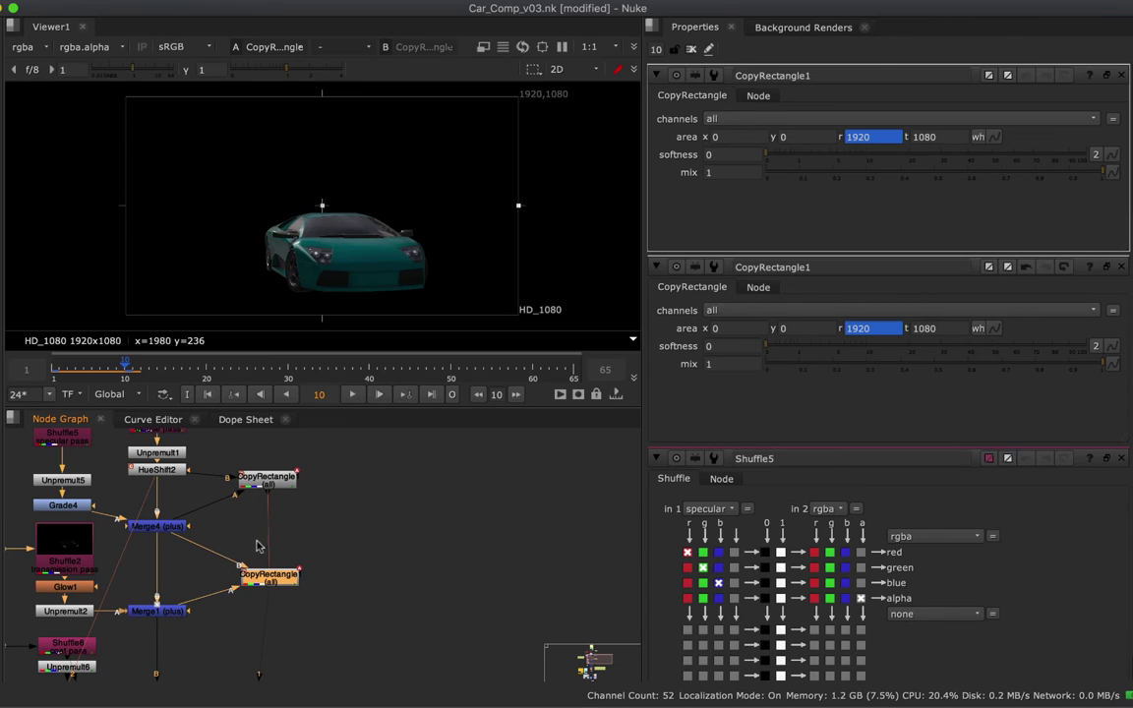
{"action": "middle_click_drag", "start_coordinate": [252, 548], "coordinate": [262, 485]}
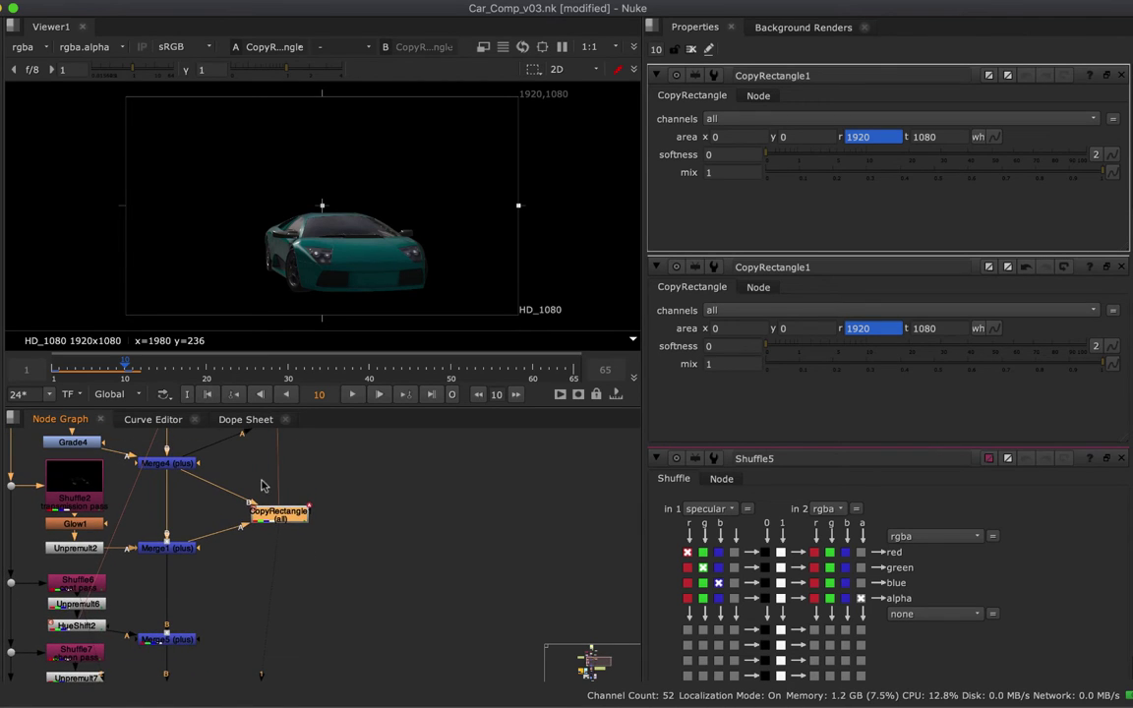
{"action": "middle_click_drag", "start_coordinate": [359, 468], "coordinate": [338, 536]}
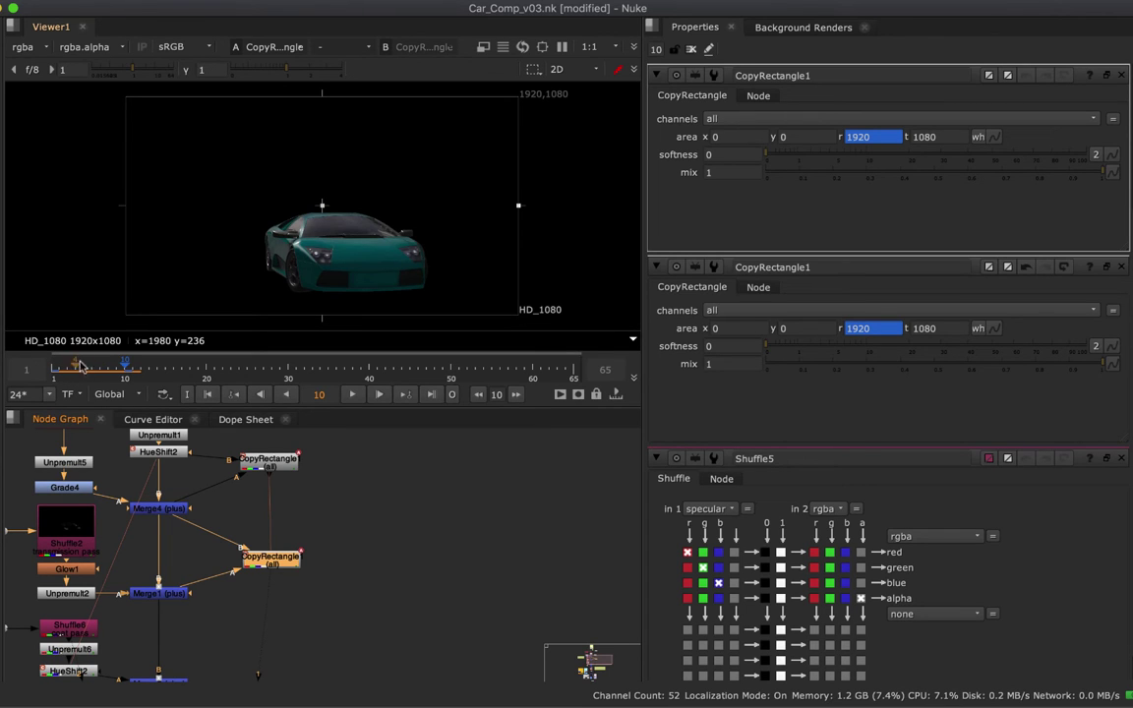
Compare the wipe of the original CopyRectangle with that of its clone by viewing each over the first ten frames
{"action": "left_click", "coordinate": [287, 461]}
{"action": "left_click_drag", "start_coordinate": [274, 467], "coordinate": [279, 466]}
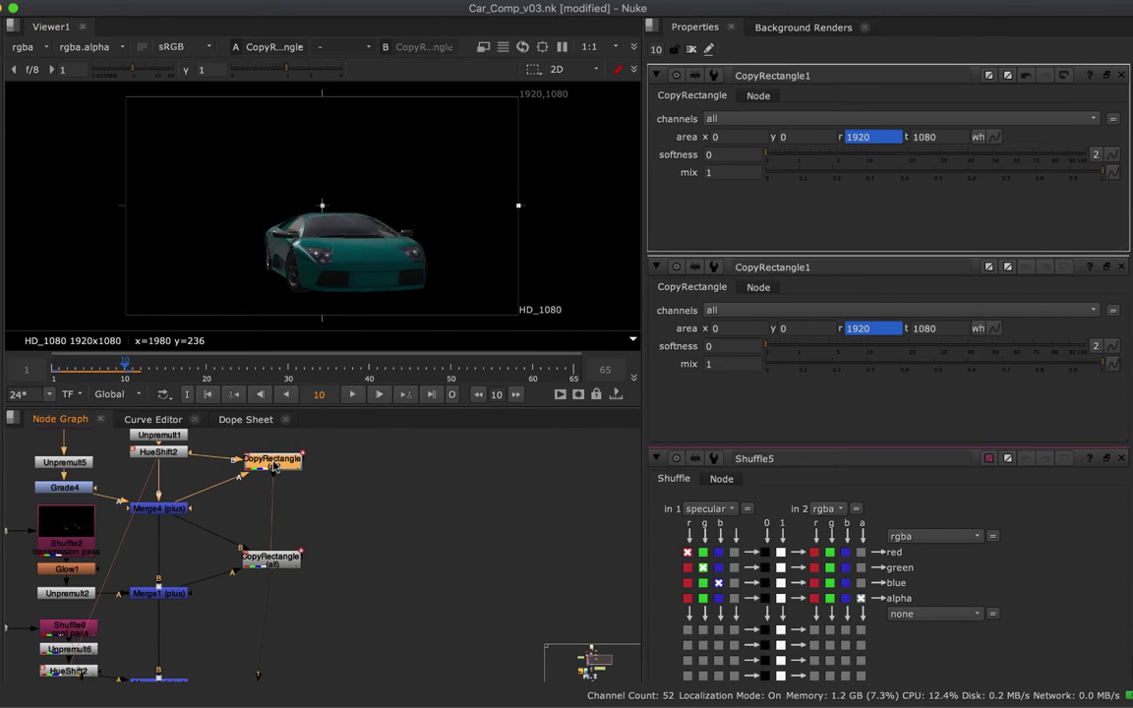
{"action": "left_click_drag", "start_coordinate": [55, 371], "coordinate": [125, 369]}
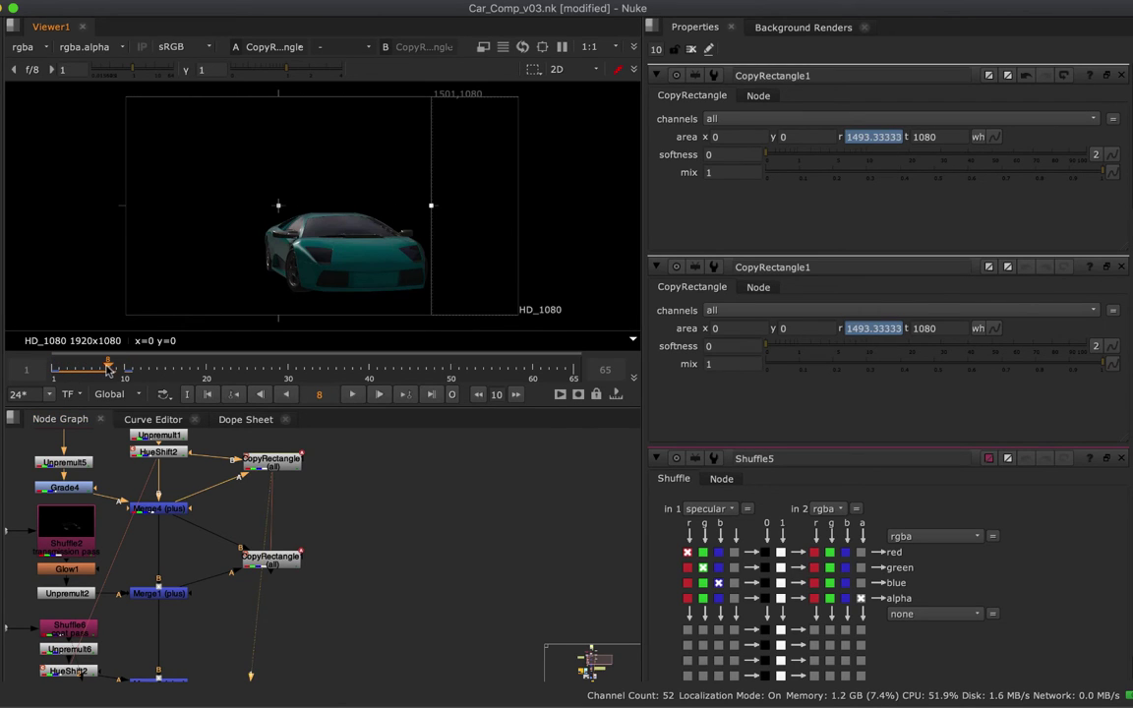
{"action": "left_click_drag", "start_coordinate": [285, 561], "coordinate": [280, 551]}
{"action": "left_click", "coordinate": [197, 473]}
{"action": "left_click_drag", "start_coordinate": [25, 369], "coordinate": [99, 371]}
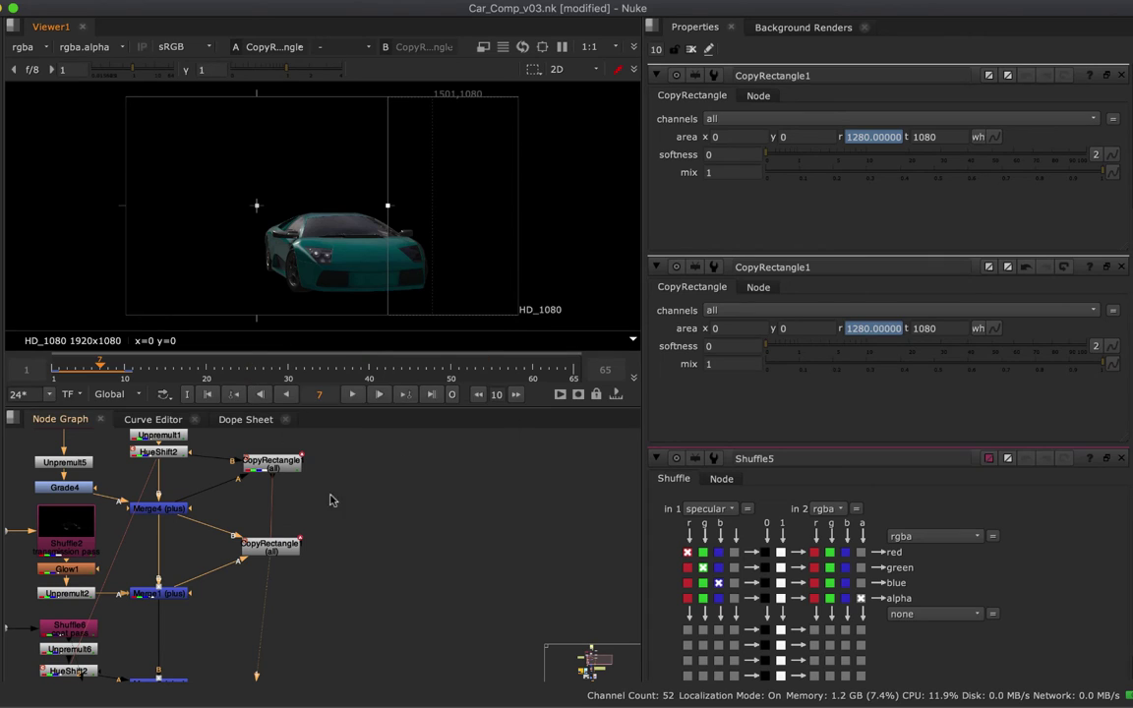
Add a FrameRange node after the original CopyRectangle and set its frame range to 1–10
{"action": "left_click", "coordinate": [270, 464]}
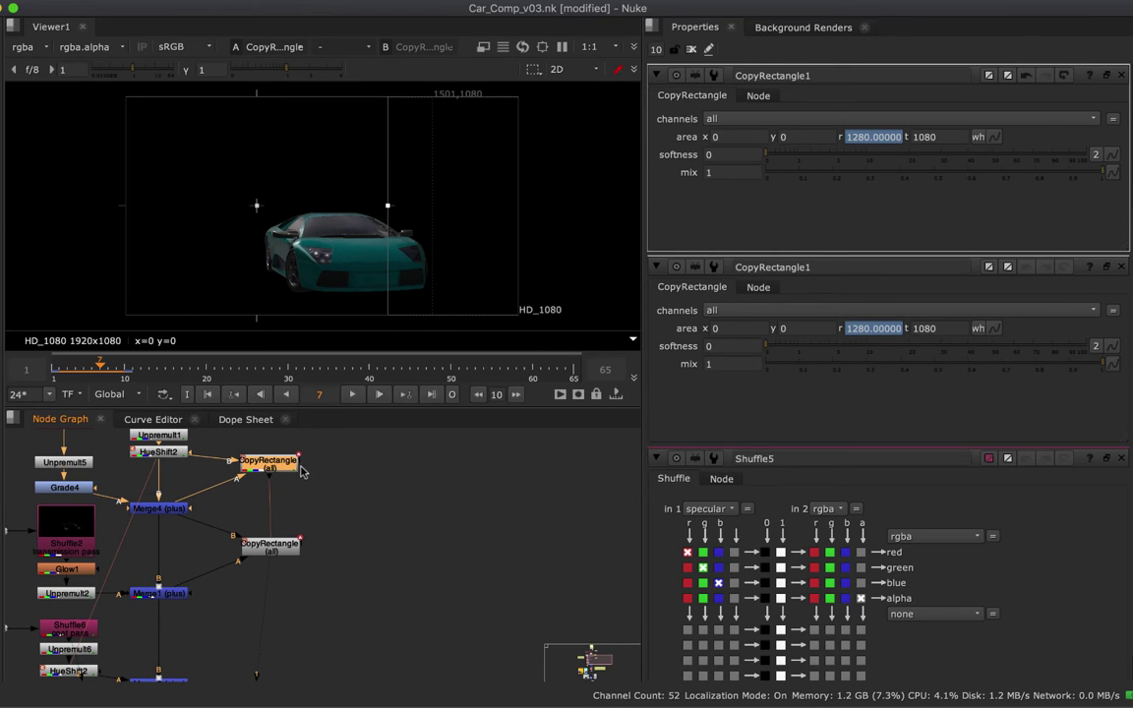
{"action": "key", "text": "Tab"}
{"action": "type", "text": "frame"}
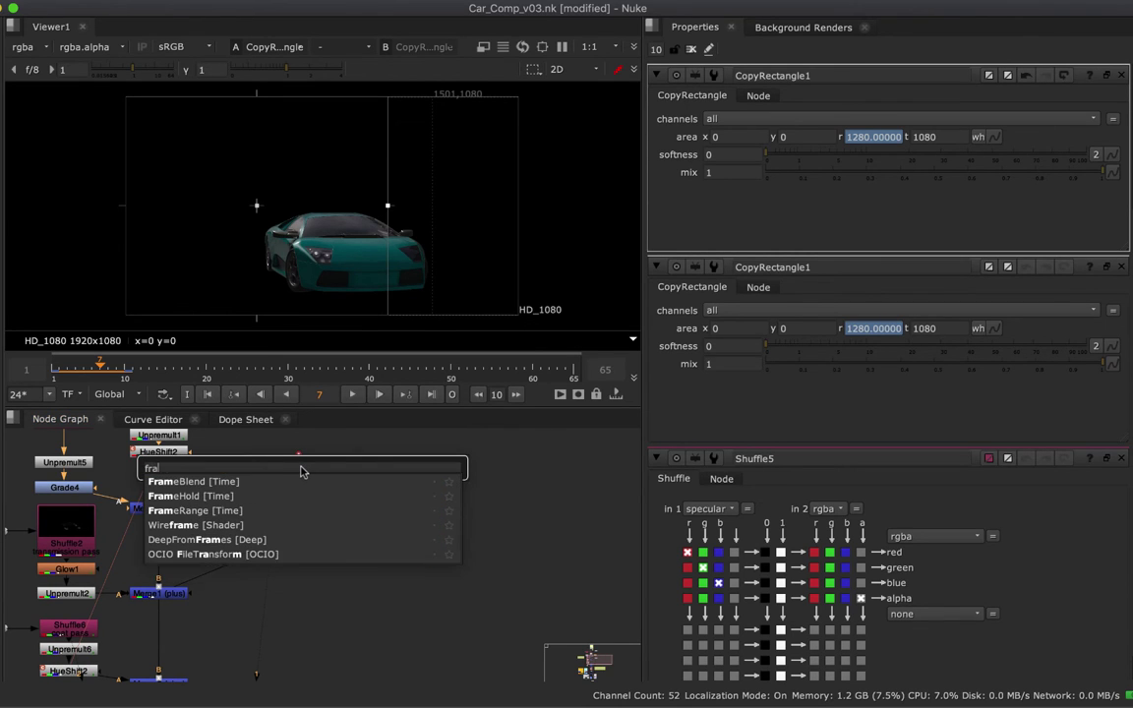
{"action": "key", "text": "Down"}
{"action": "key", "text": "Down"}
{"action": "key", "text": "Down"}
{"action": "key", "text": "Return"}
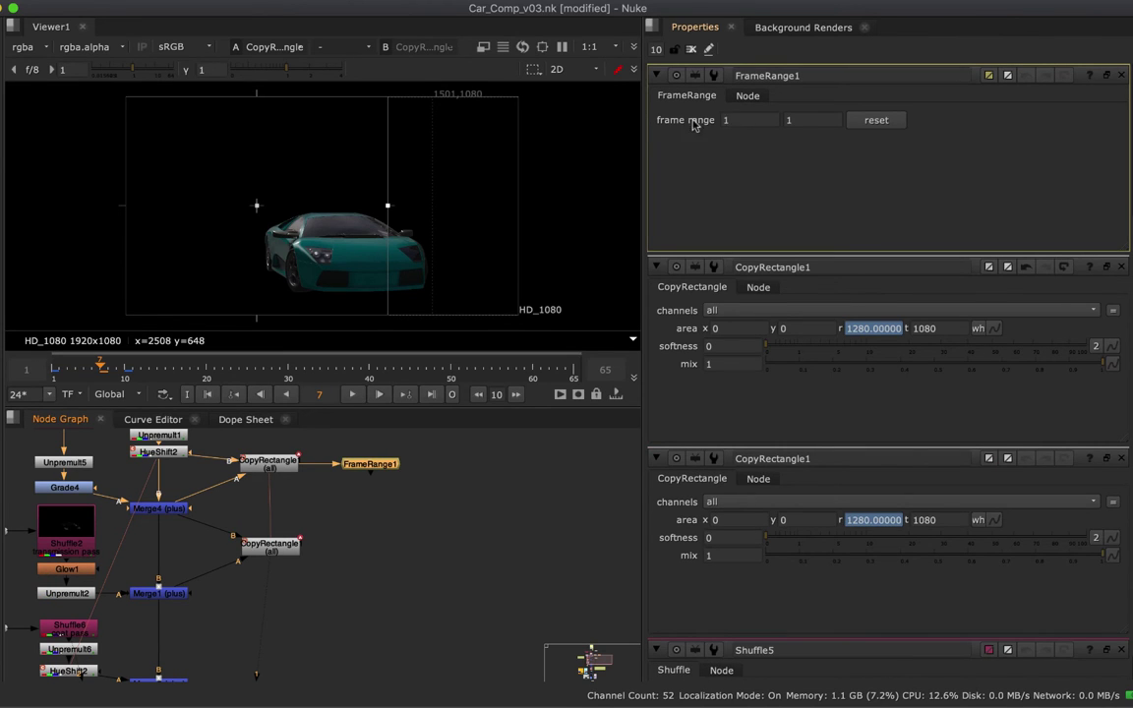
{"action": "left_click", "coordinate": [817, 119]}
{"action": "type", "text": "0"}
{"action": "left_click_drag", "start_coordinate": [385, 470], "coordinate": [374, 470]}
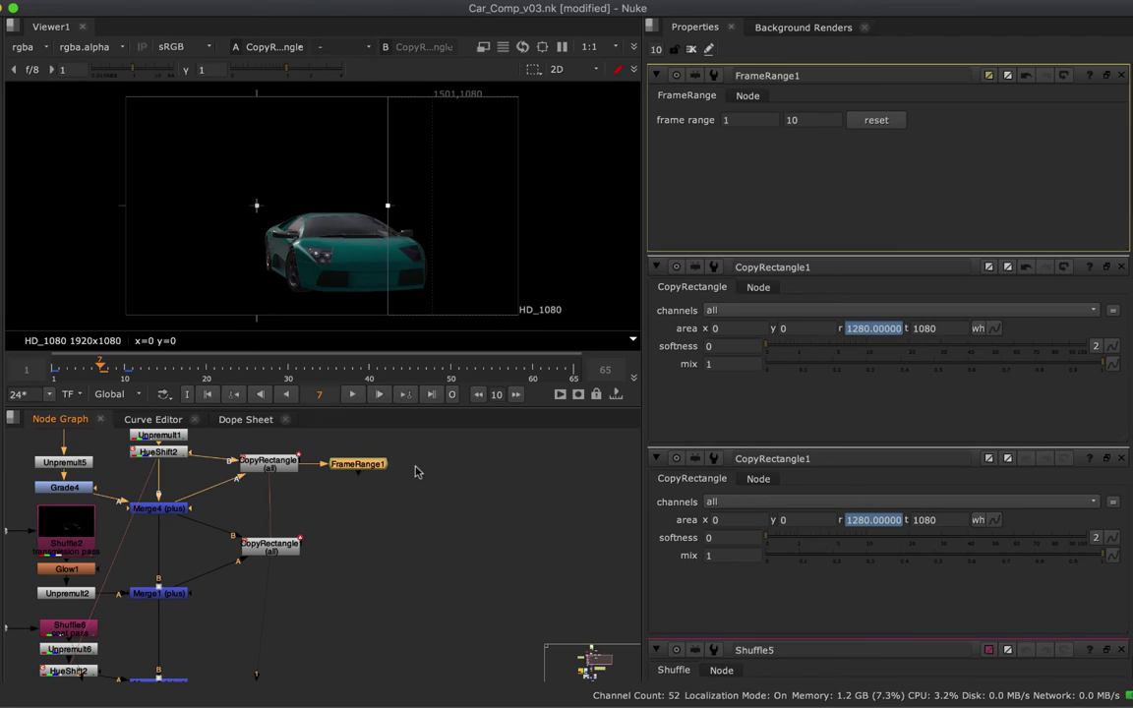
Add an AppendClip node after FrameRange1
{"action": "key", "text": "Tab"}
{"action": "type", "text": "append"}
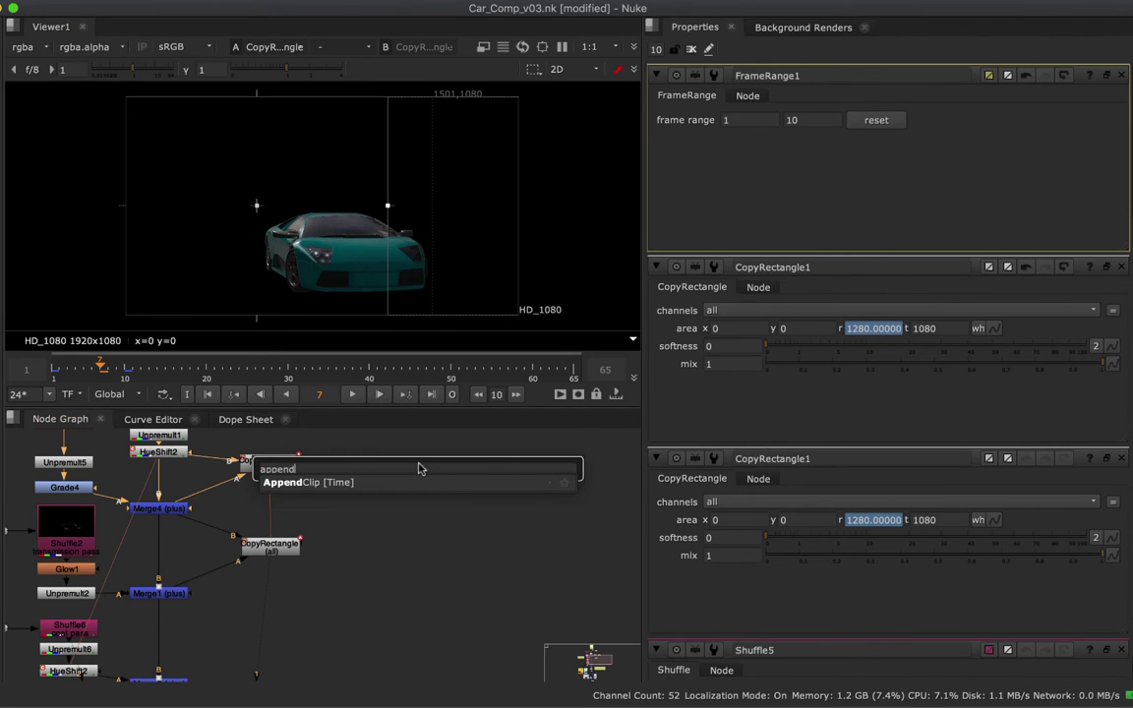
{"action": "key", "text": "Down"}
{"action": "key", "text": "Return"}
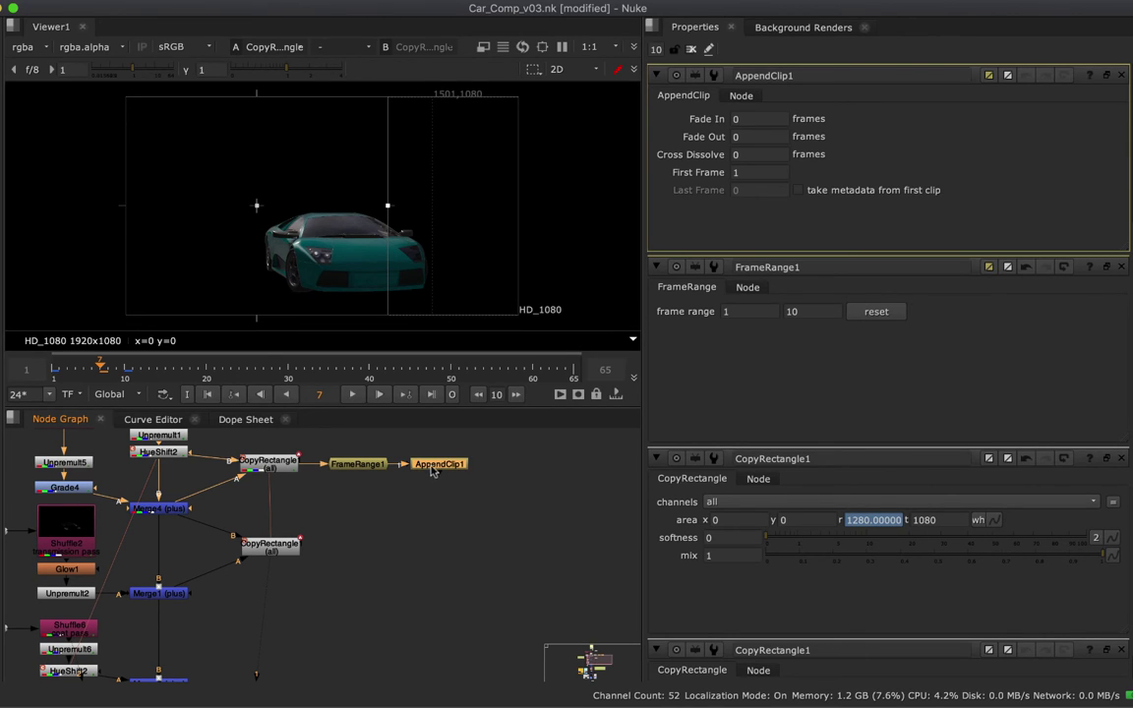
Copy FrameRange1 as a clone and attach the pasted clone to the output of the cloned CopyRectangle
{"action": "double_click", "coordinate": [359, 464]}
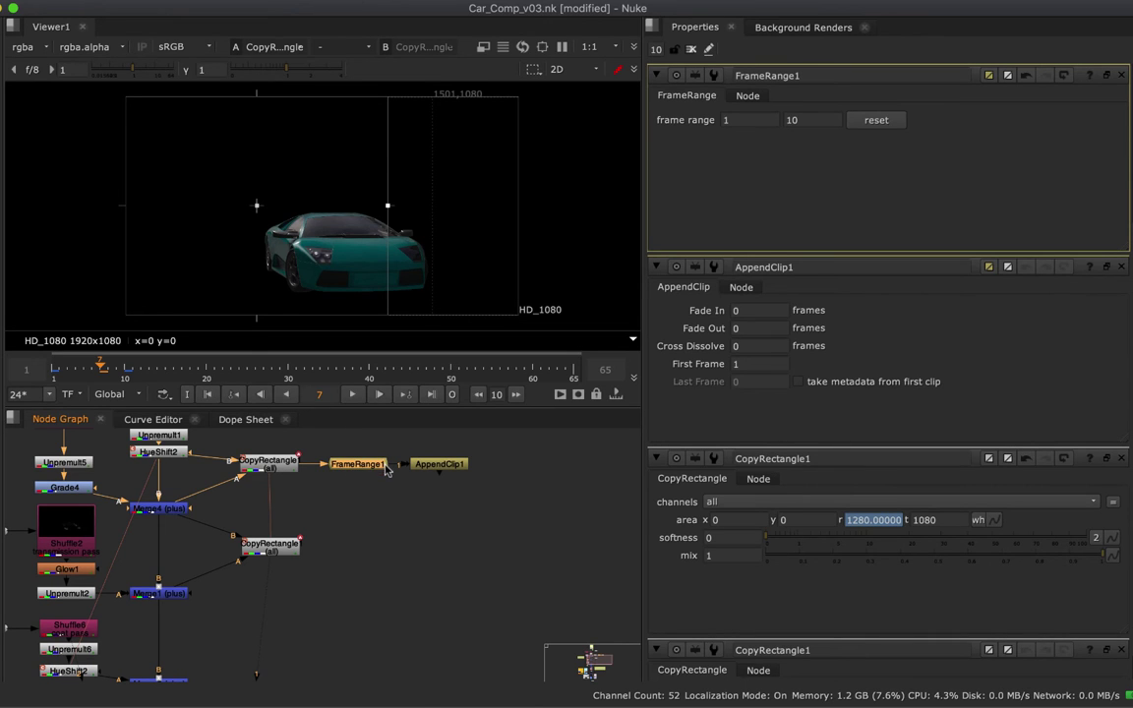
{"action": "left_click", "coordinate": [143, 1]}
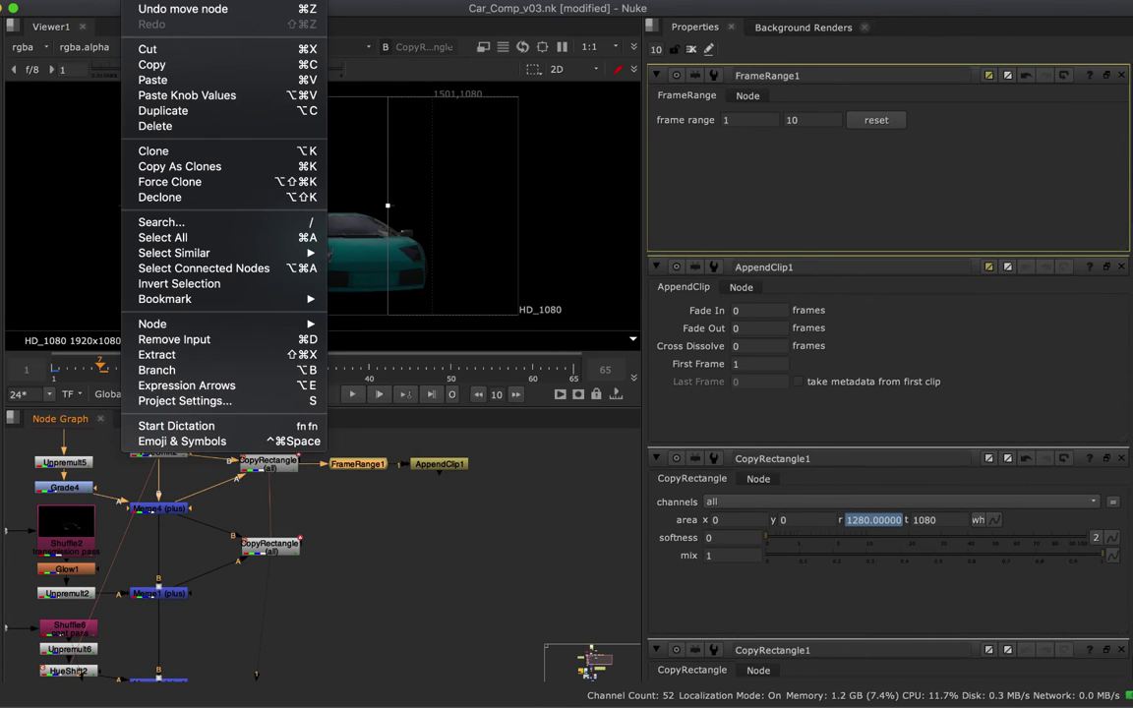
{"action": "left_click", "coordinate": [199, 166]}
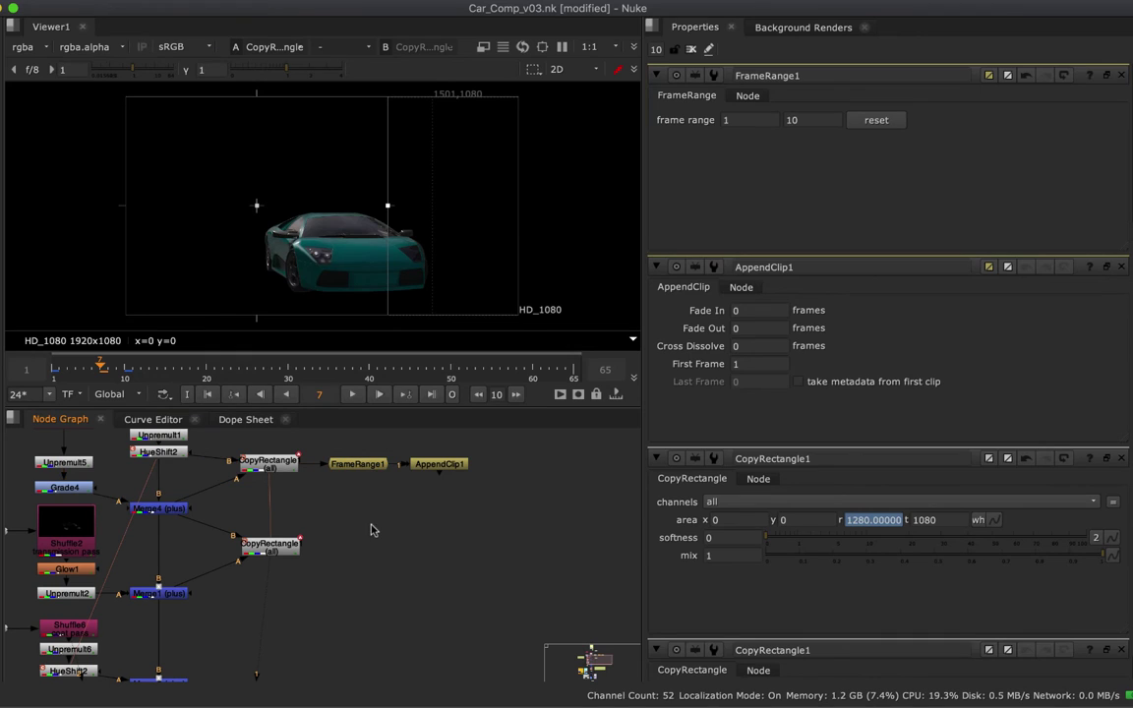
{"action": "key", "text": "ctrl+v"}
{"action": "mouse_move", "coordinate": [371, 526]}
{"action": "left_mouse_down"}
{"action": "mouse_move", "coordinate": [340, 543]}
{"action": "mouse_move", "coordinate": [352, 551]}
{"action": "mouse_move", "coordinate": [269, 544]}
{"action": "left_mouse_up"}
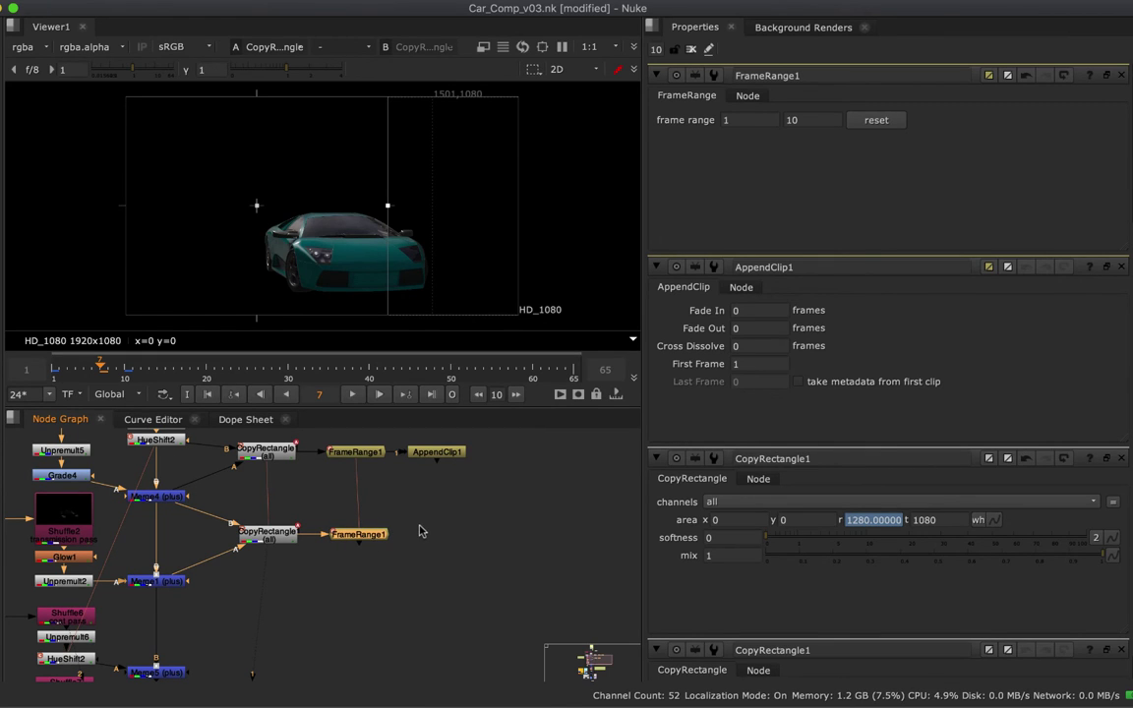
Add a second AppendClip with AppendClip1 as input 1 and the cloned FrameRange as input 2, and scrub its combined wipe sequence
{"action": "key", "text": "Tab"}
{"action": "type", "text": "append"}
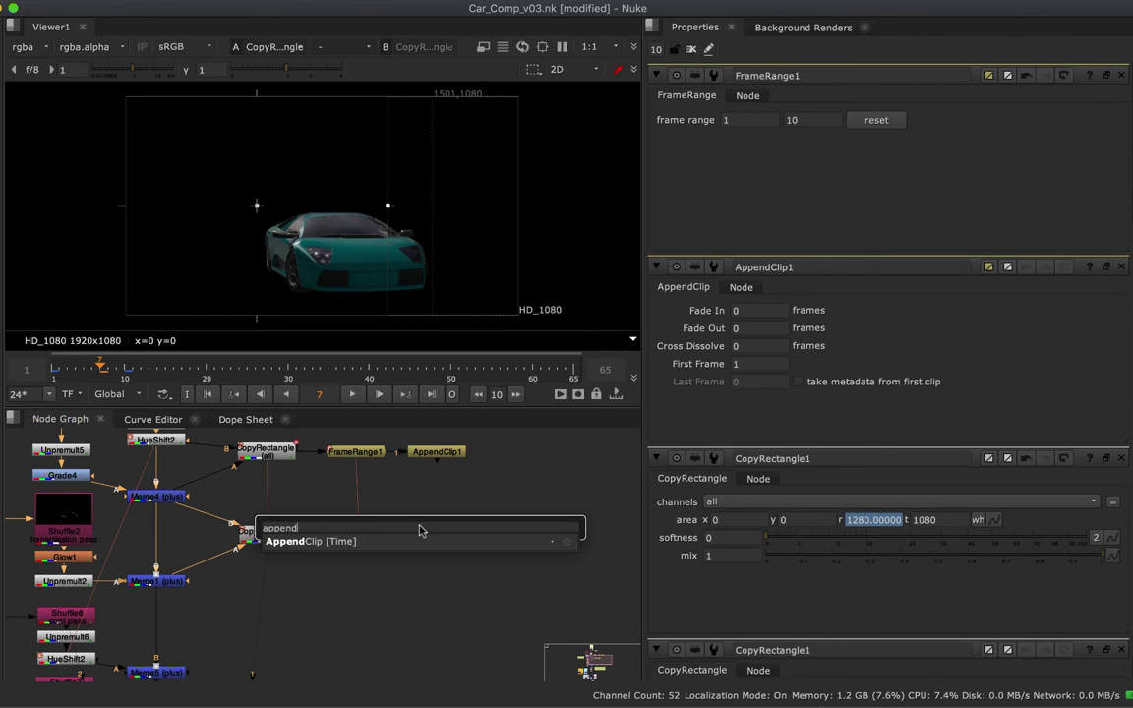
{"action": "key", "text": "Return"}
{"action": "left_click_drag", "start_coordinate": [439, 522], "coordinate": [440, 452]}
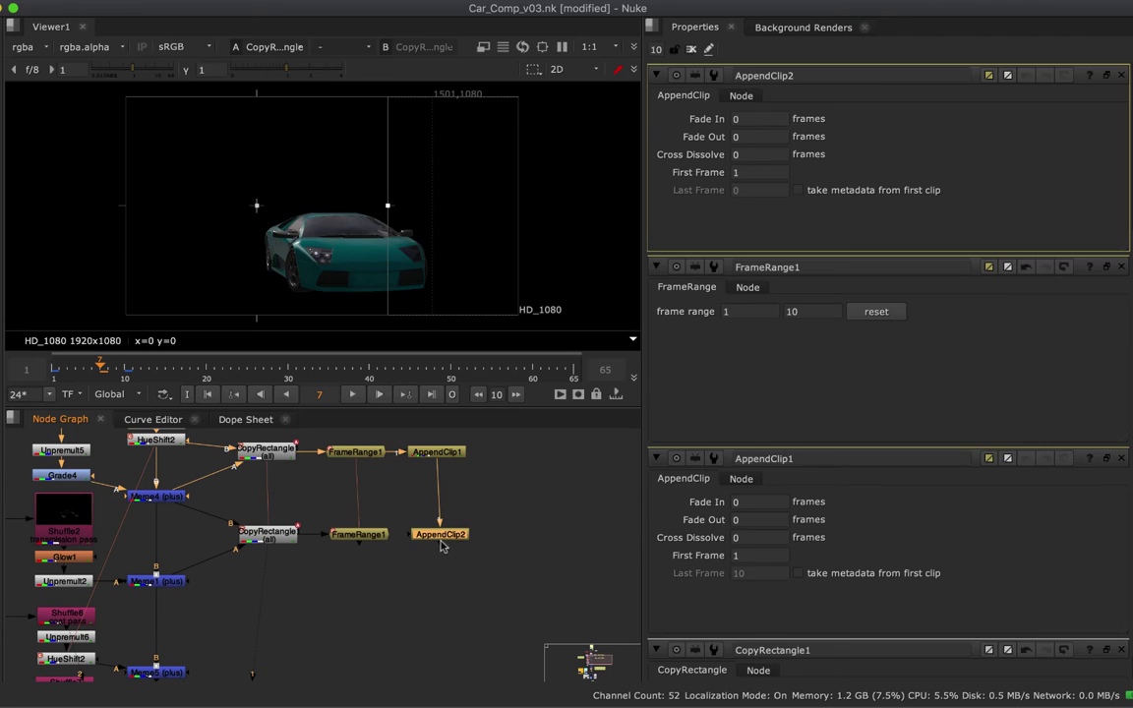
{"action": "left_click_drag", "start_coordinate": [408, 536], "coordinate": [360, 536]}
{"action": "key", "text": "1"}
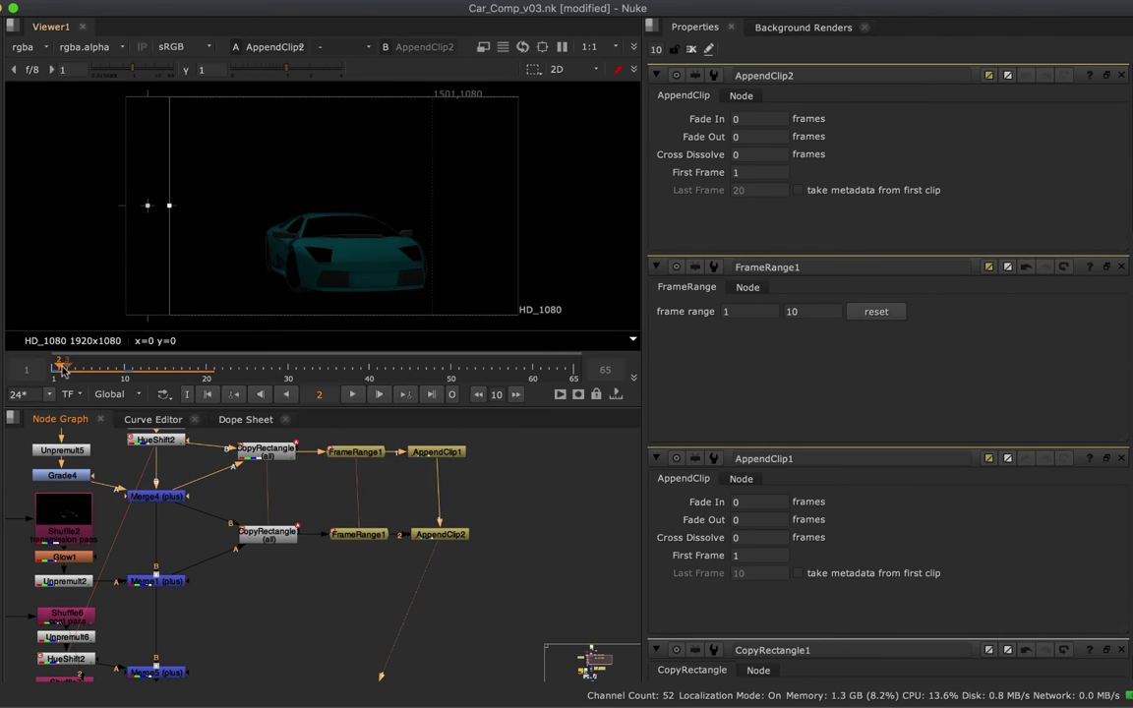
{"action": "left_click_drag", "start_coordinate": [59, 366], "coordinate": [227, 374]}
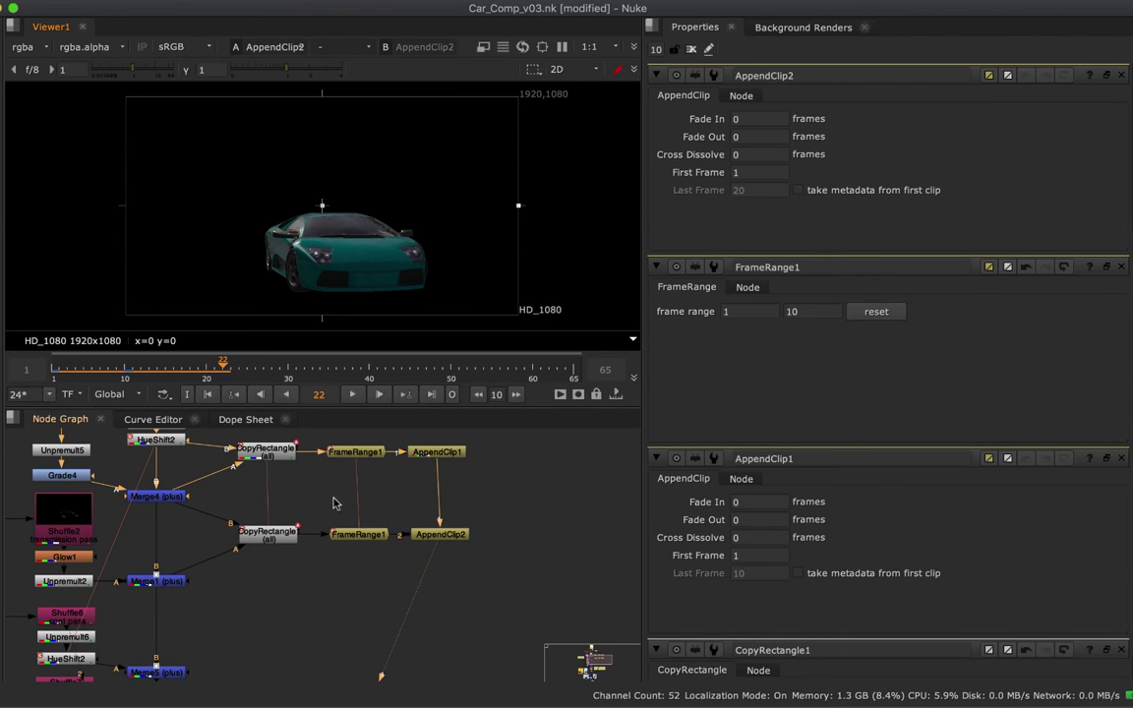
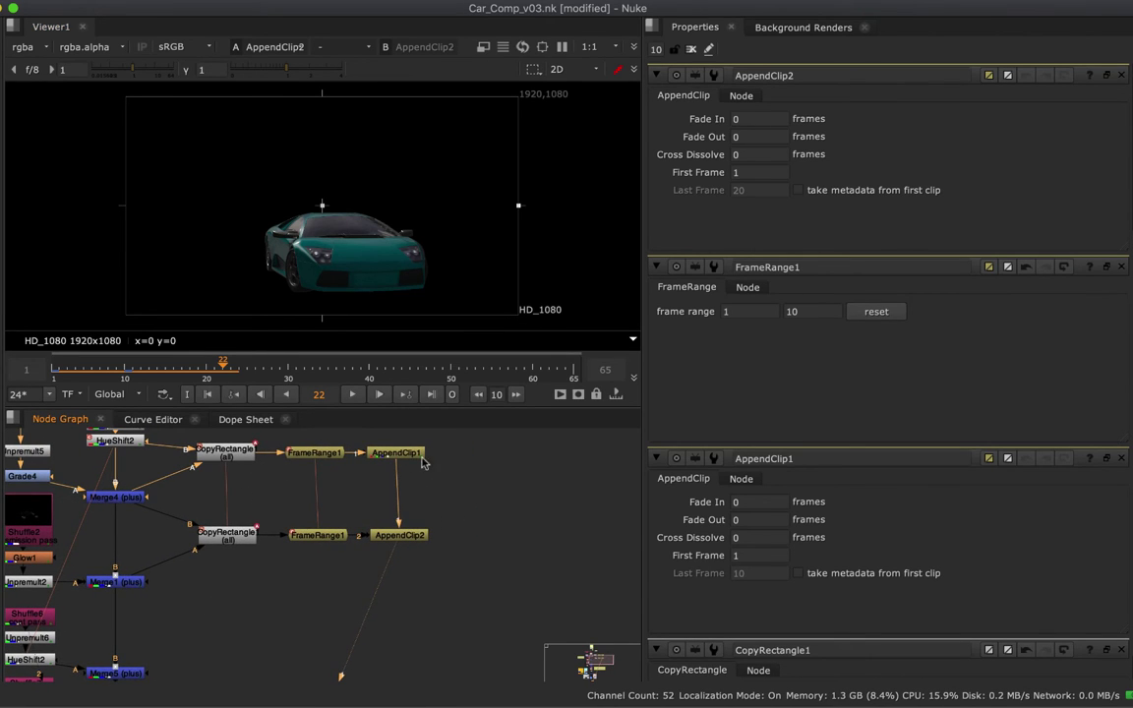
Rearrange the two rows of CopyRectangle, FrameRange and AppendClip nodes to make room next to the merges
{"action": "middle_click_drag", "start_coordinate": [465, 451], "coordinate": [456, 495]}
{"action": "left_click_drag", "start_coordinate": [411, 516], "coordinate": [167, 465]}
{"action": "mouse_move", "coordinate": [227, 499]}
{"action": "left_mouse_down"}
{"action": "mouse_move", "coordinate": [219, 484]}
{"action": "mouse_move", "coordinate": [235, 472]}
{"action": "mouse_move", "coordinate": [246, 487]}
{"action": "left_mouse_up"}
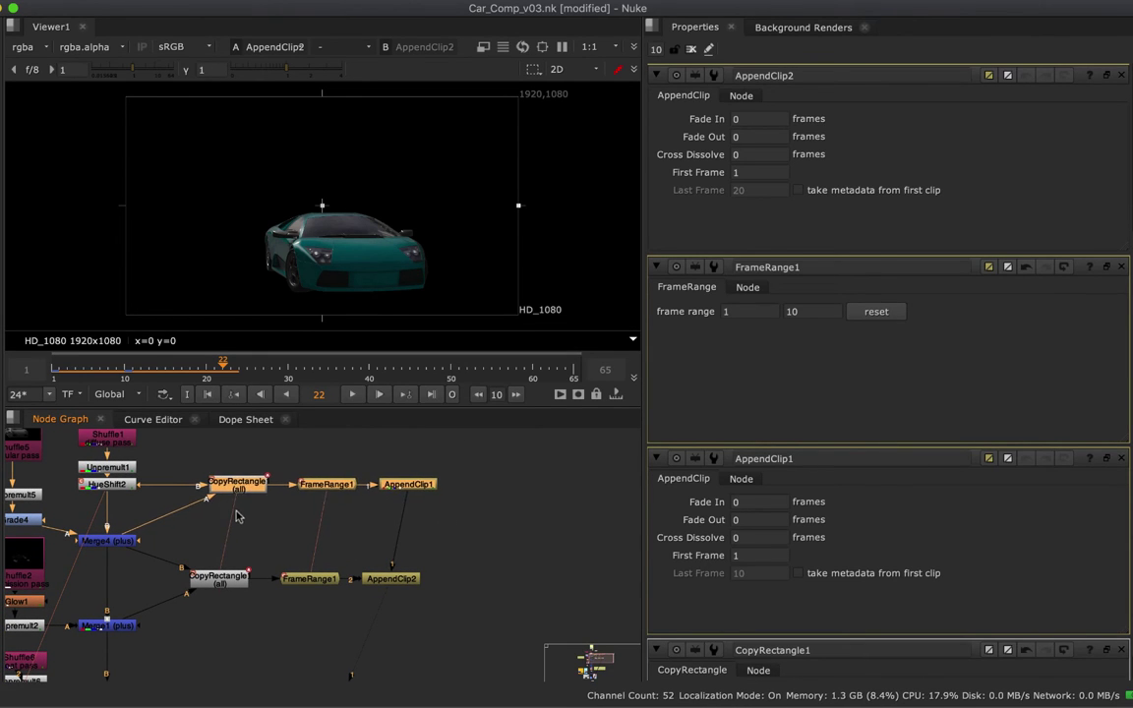
{"action": "left_click_drag", "start_coordinate": [471, 558], "coordinate": [272, 585]}
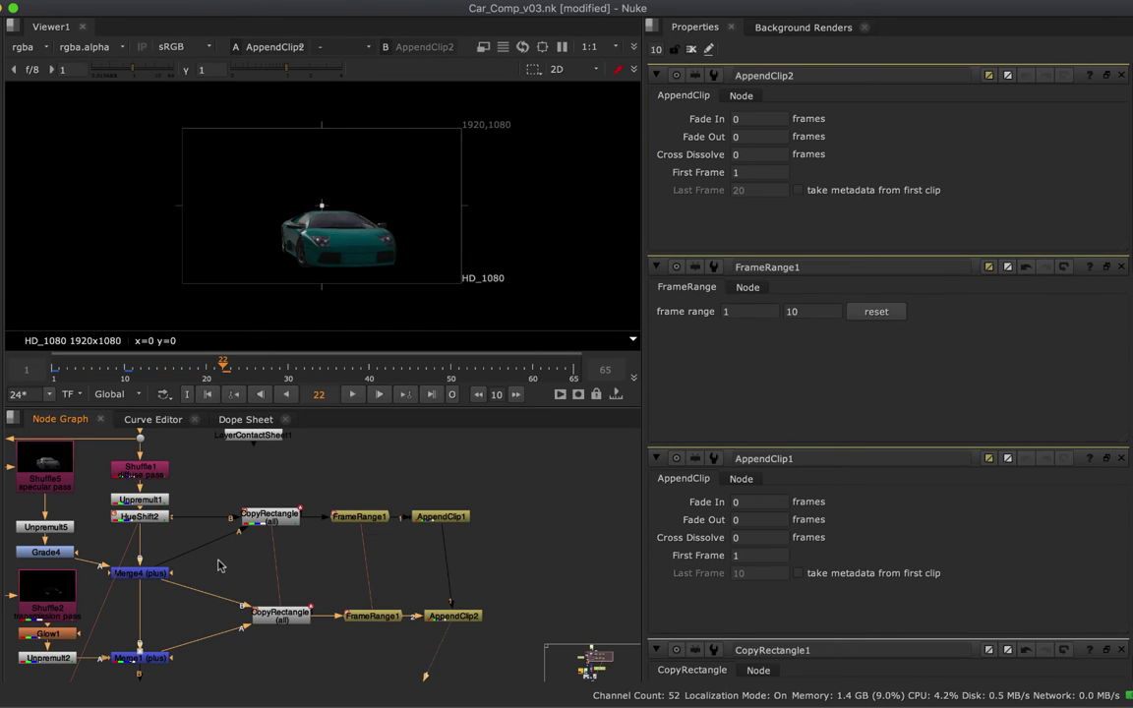
Create an unconnected Text node between Merge4 and the original CopyRectangle
{"action": "middle_click_drag", "start_coordinate": [229, 556], "coordinate": [249, 559]}
{"action": "key", "text": "Tab"}
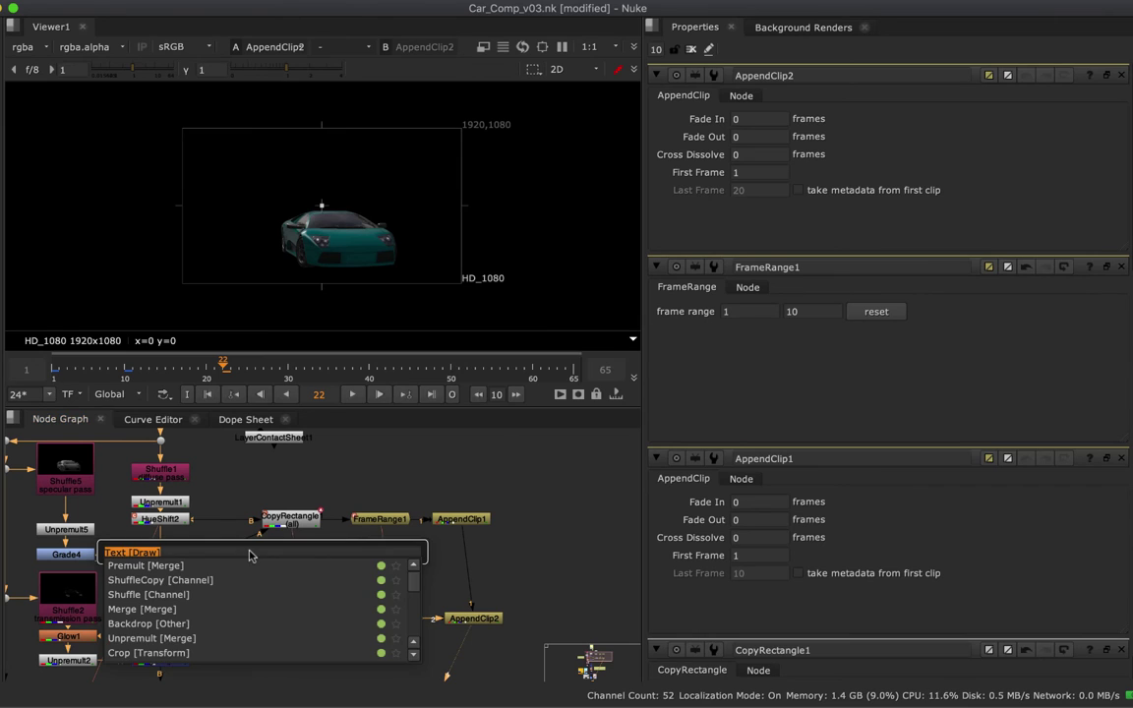
{"action": "type", "text": "text"}
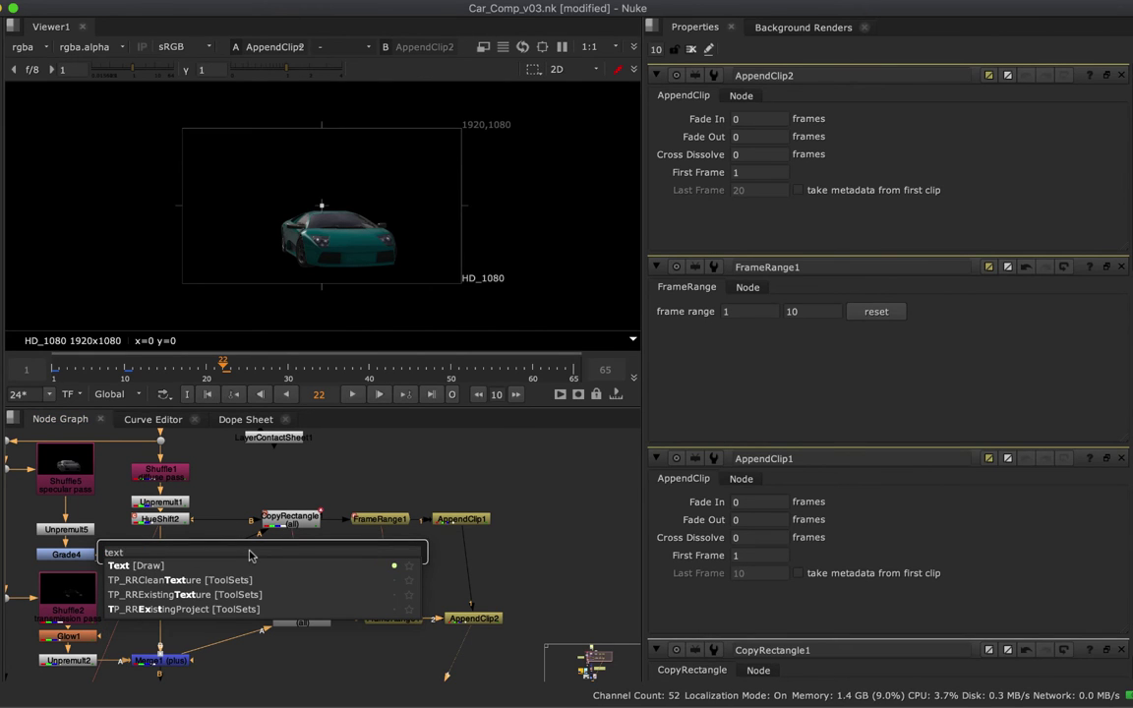
{"action": "left_click", "coordinate": [250, 566]}
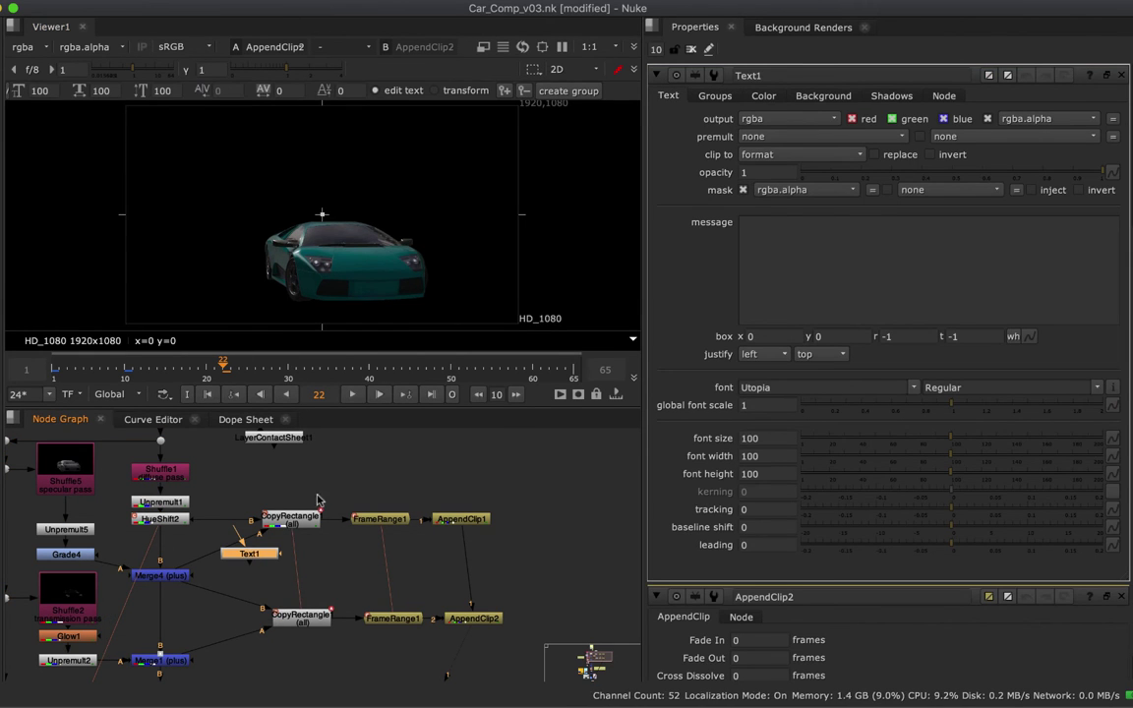
View the Text node and write the label "Specular" in the lower-left area of the frame
{"action": "key", "text": "1"}
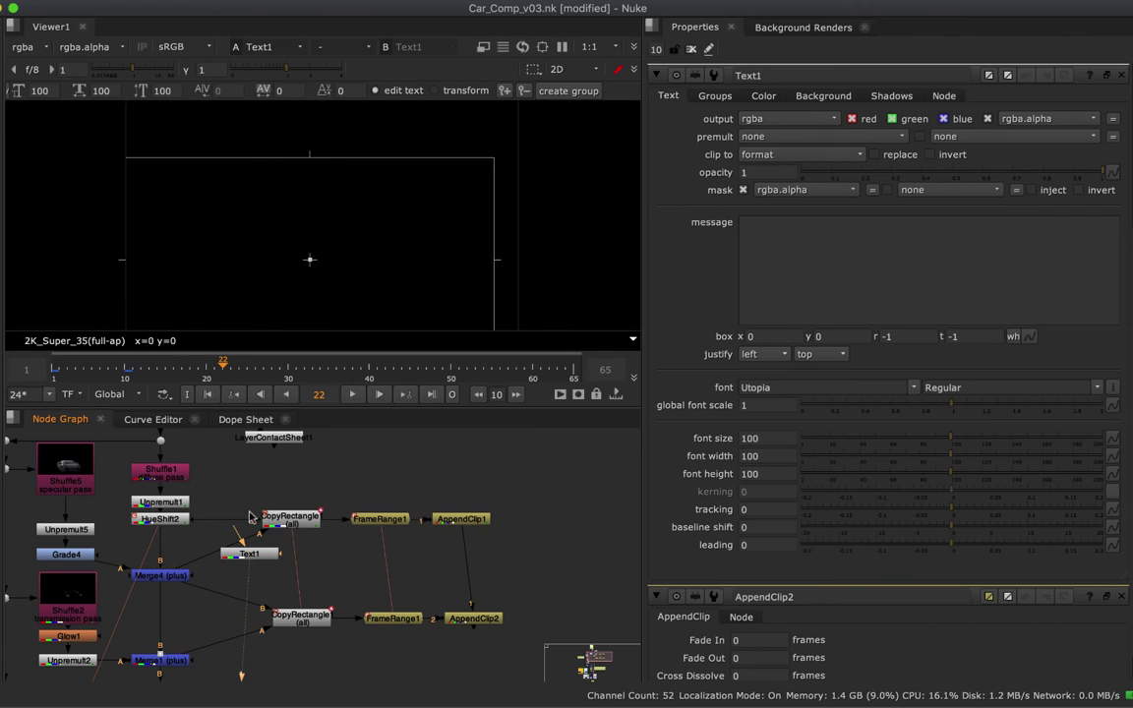
{"action": "left_click", "coordinate": [172, 310]}
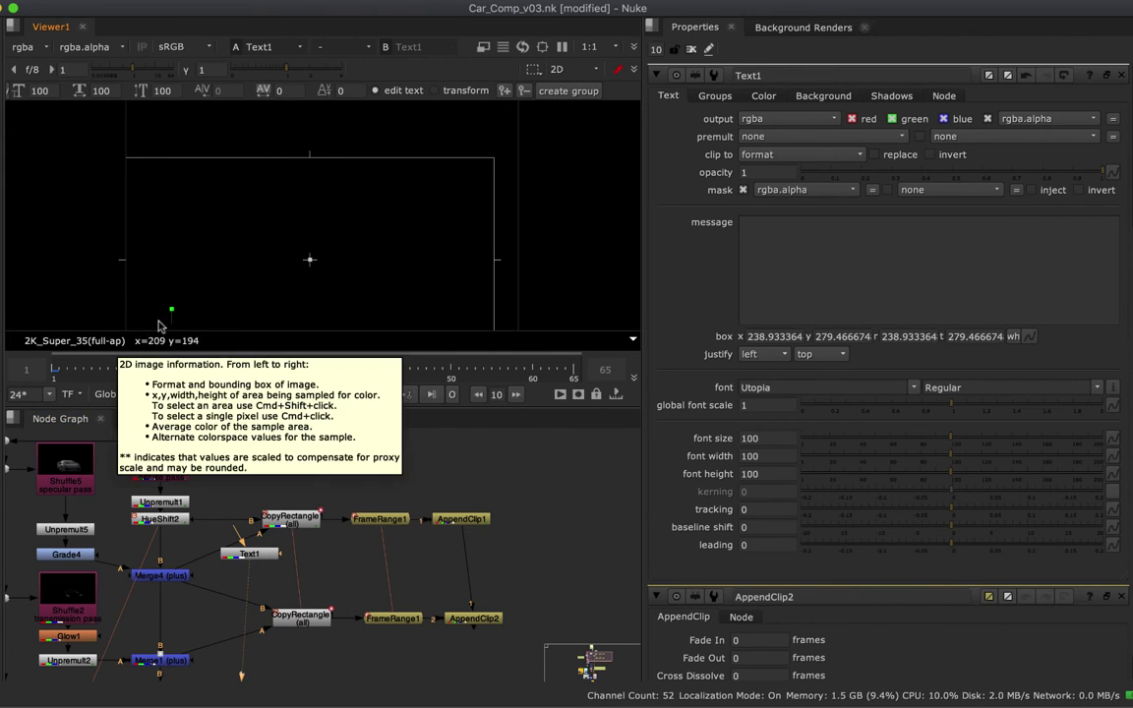
{"action": "left_click_drag", "start_coordinate": [174, 311], "coordinate": [176, 313]}
{"action": "type", "text": "Spe"}
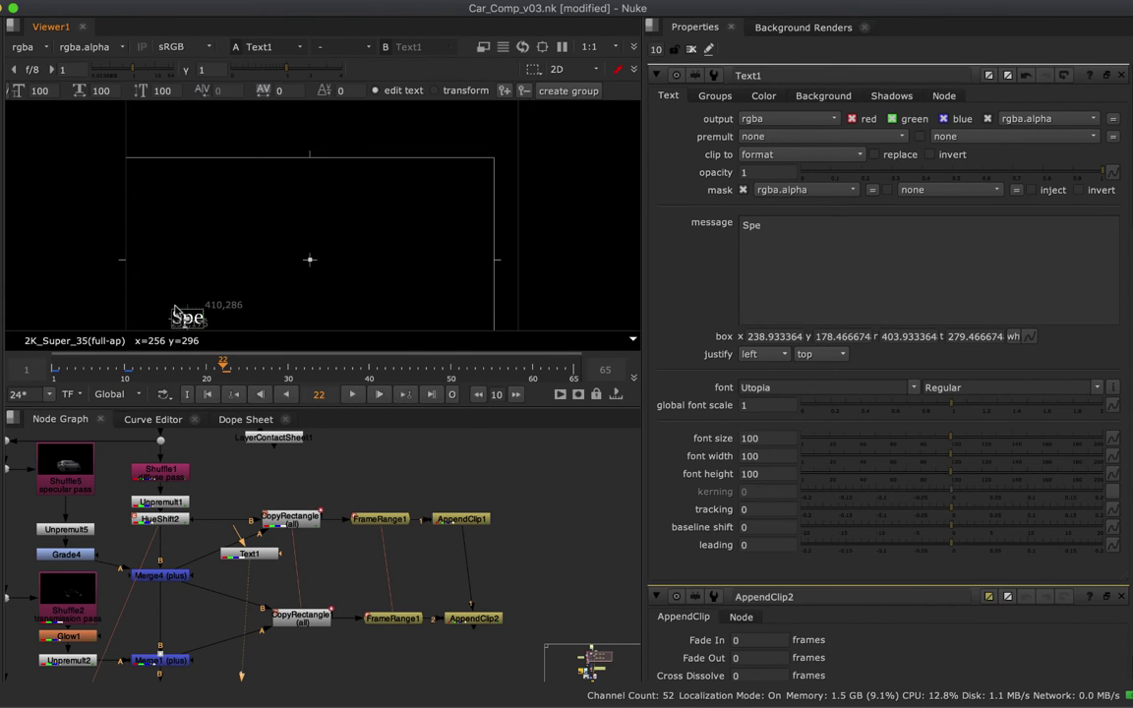
{"action": "type", "text": "cular"}
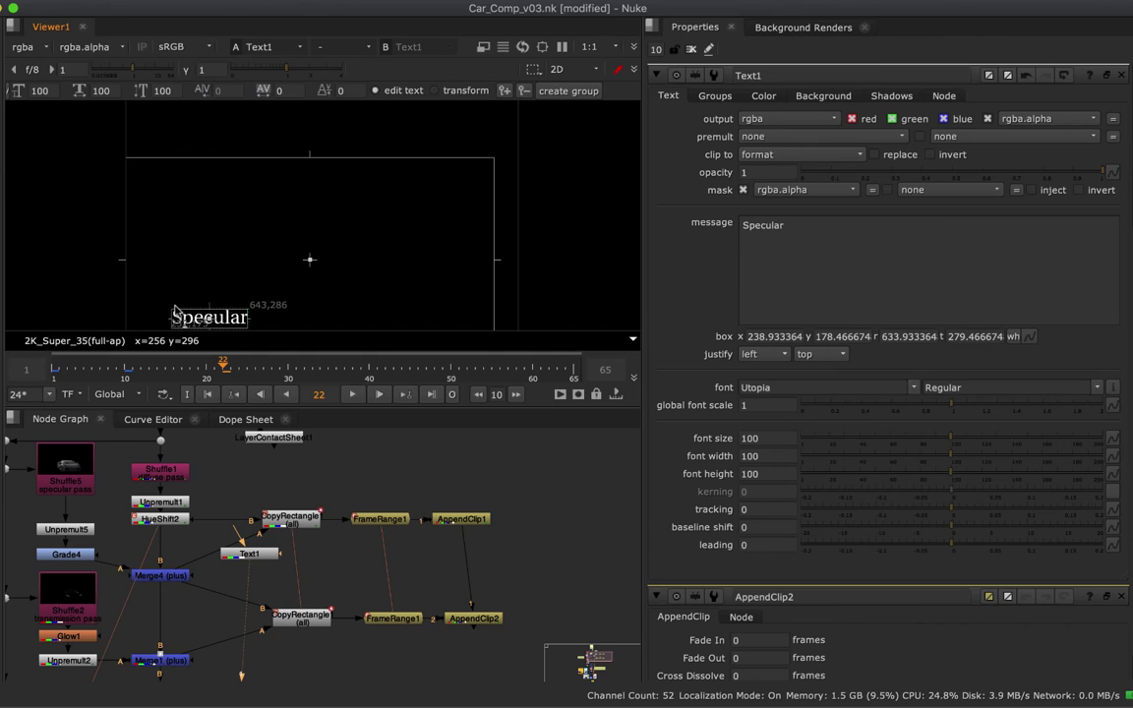
Add a Merge (over) below Text1 with the text as its A input and Merge4 as its B input
{"action": "left_click_drag", "start_coordinate": [248, 555], "coordinate": [241, 554]}
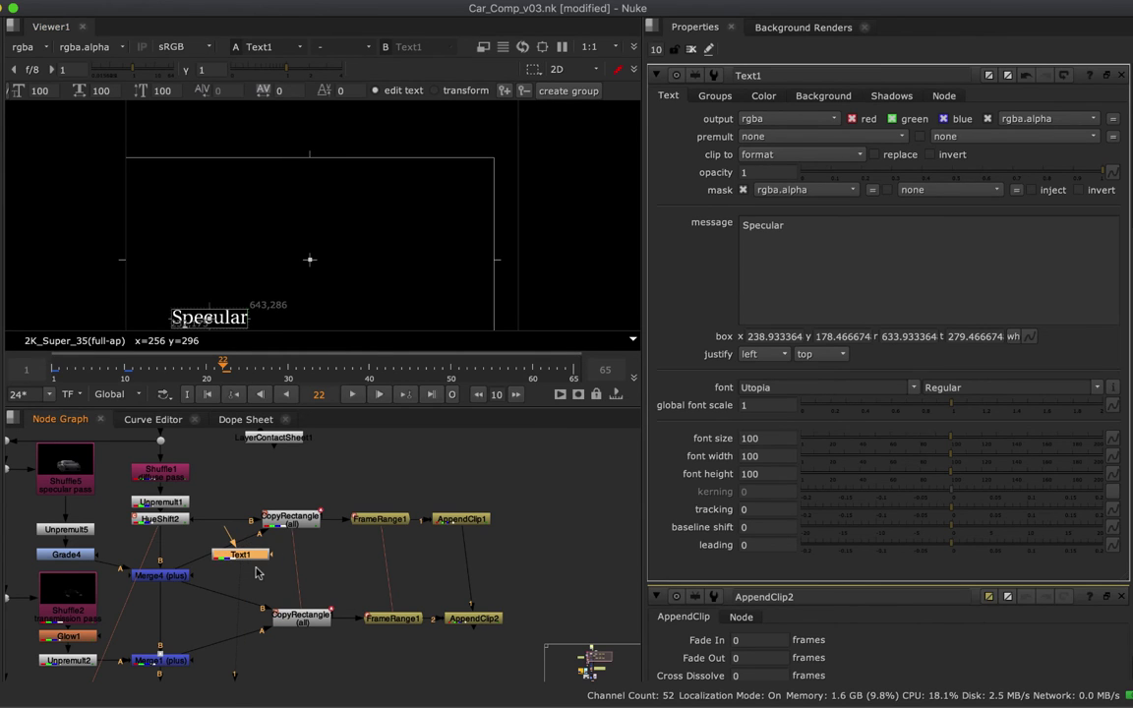
{"action": "key", "text": "m"}
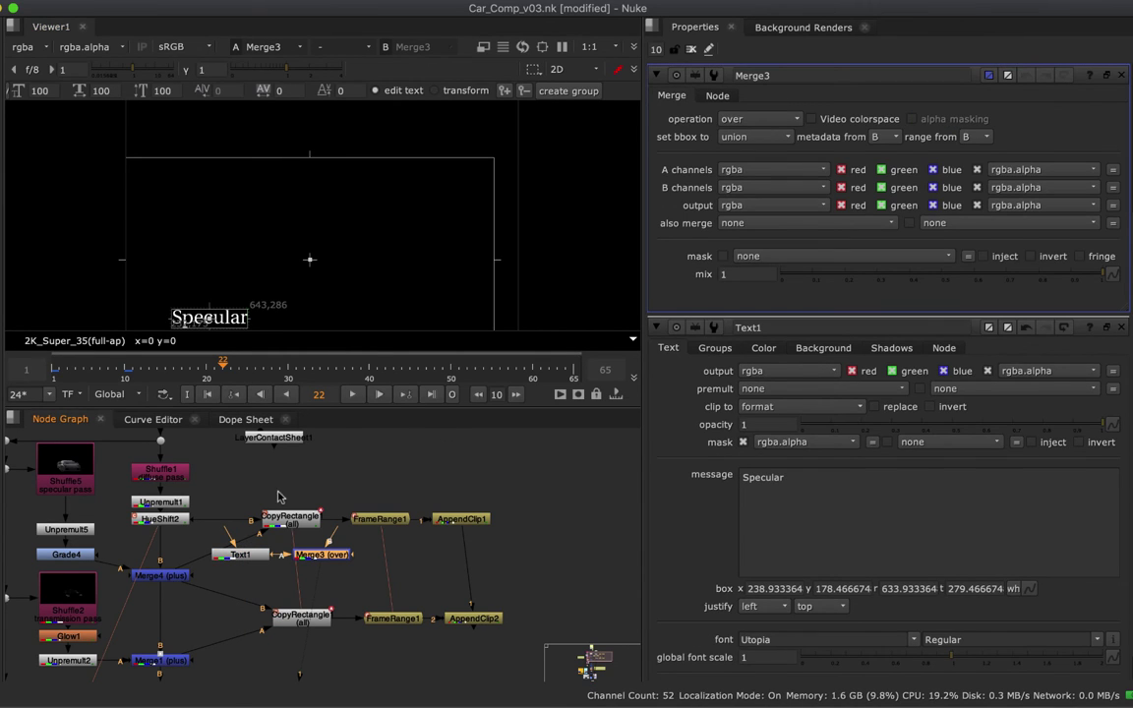
{"action": "left_click_drag", "start_coordinate": [322, 555], "coordinate": [143, 587]}
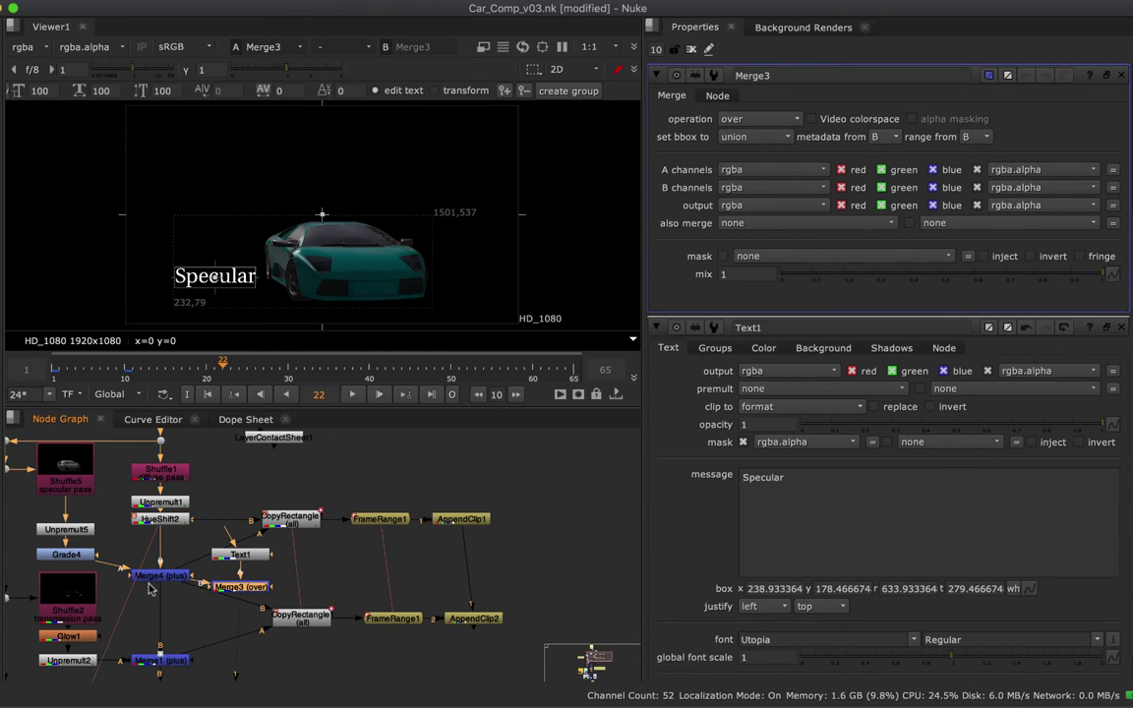
Move Text1's Specular label closer to the frame's lower-left corner and set its font to Futura LT
{"action": "double_click", "coordinate": [239, 557]}
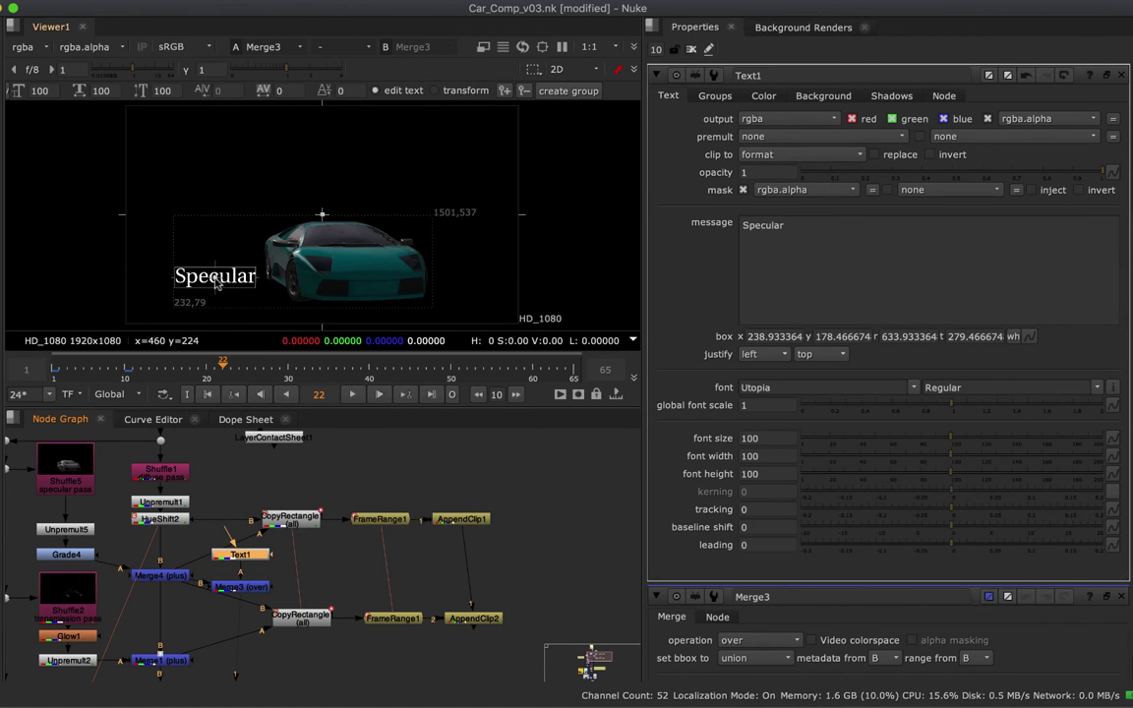
{"action": "left_click_drag", "start_coordinate": [218, 280], "coordinate": [183, 304]}
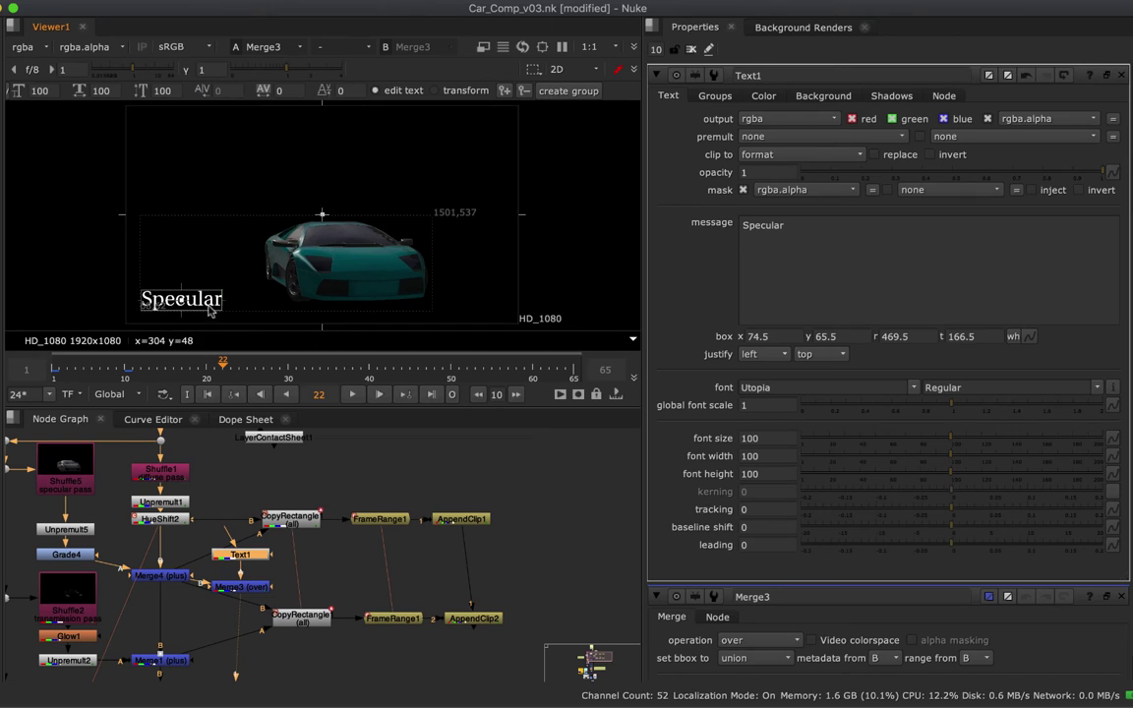
{"action": "left_click", "coordinate": [782, 388]}
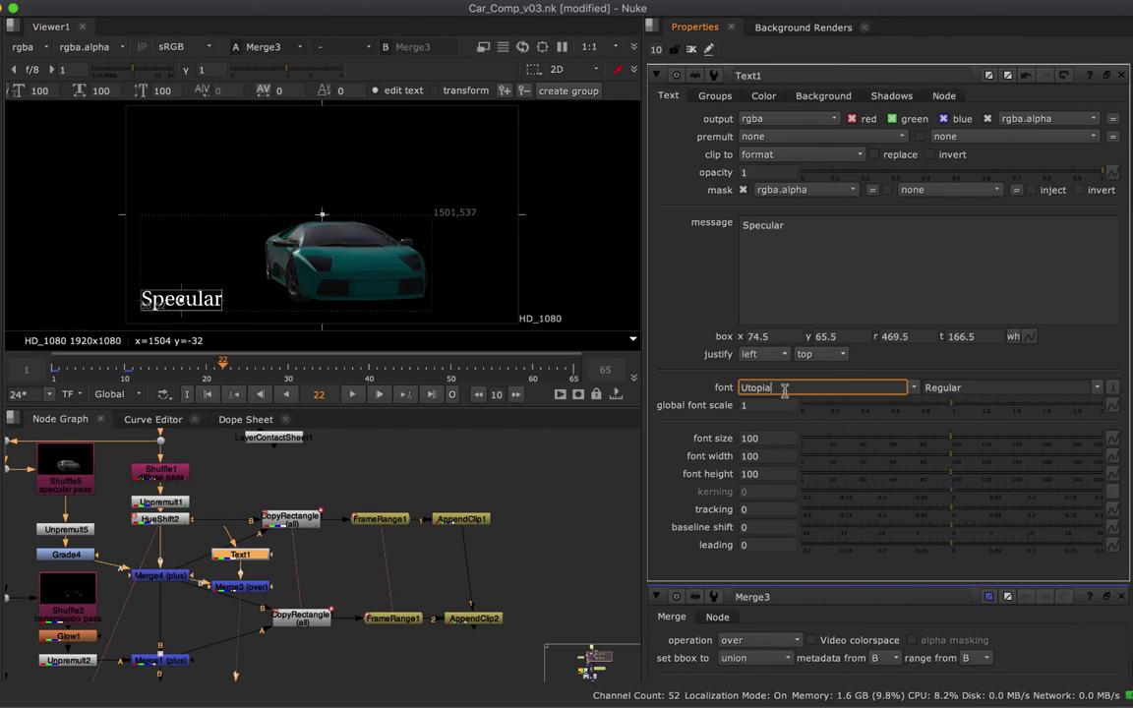
{"action": "type", "text": "Futura"}
{"action": "key", "text": "Return"}
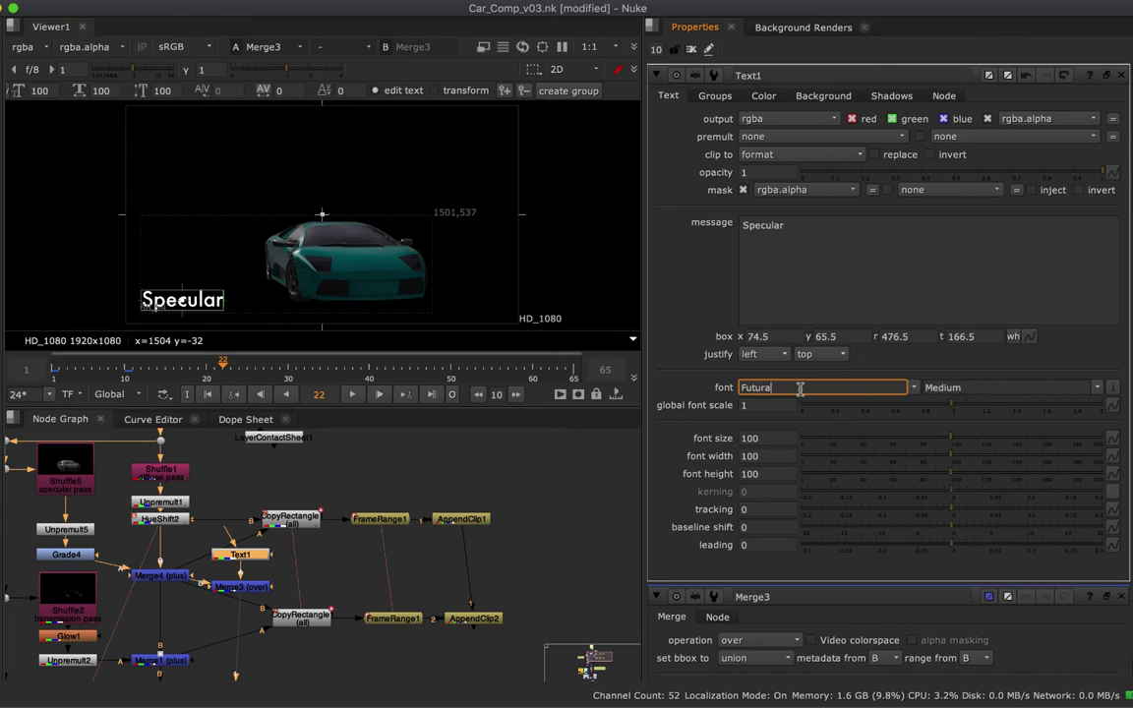
{"action": "left_click", "coordinate": [912, 387]}
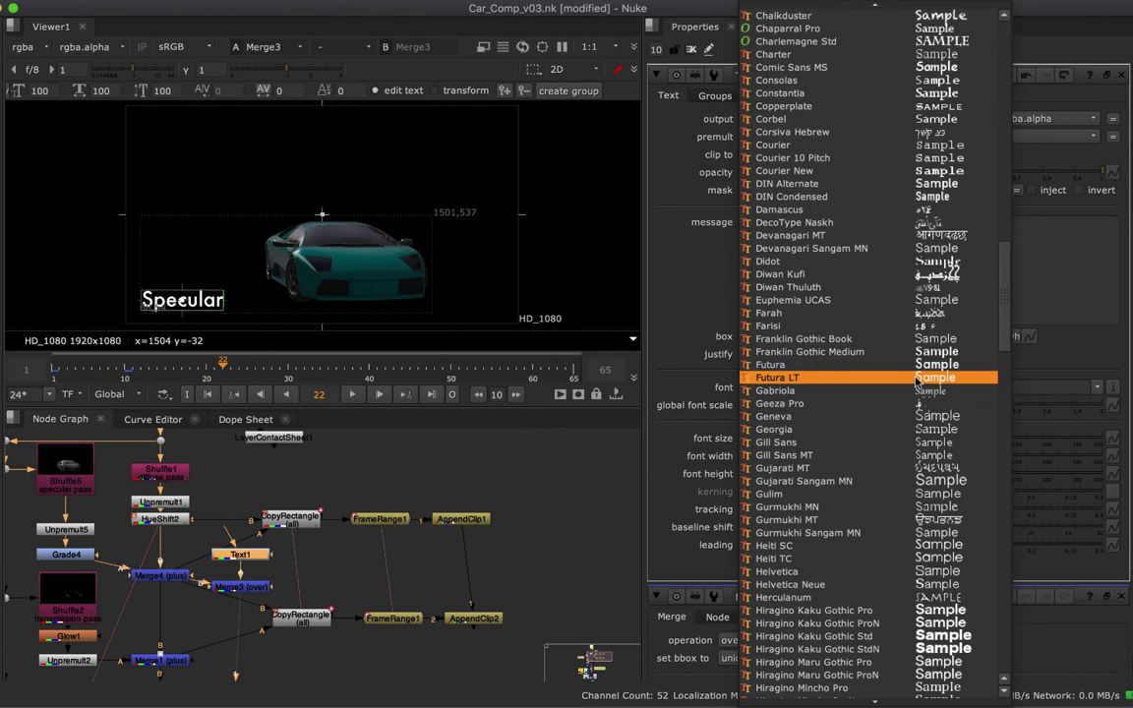
{"action": "left_click", "coordinate": [914, 379]}
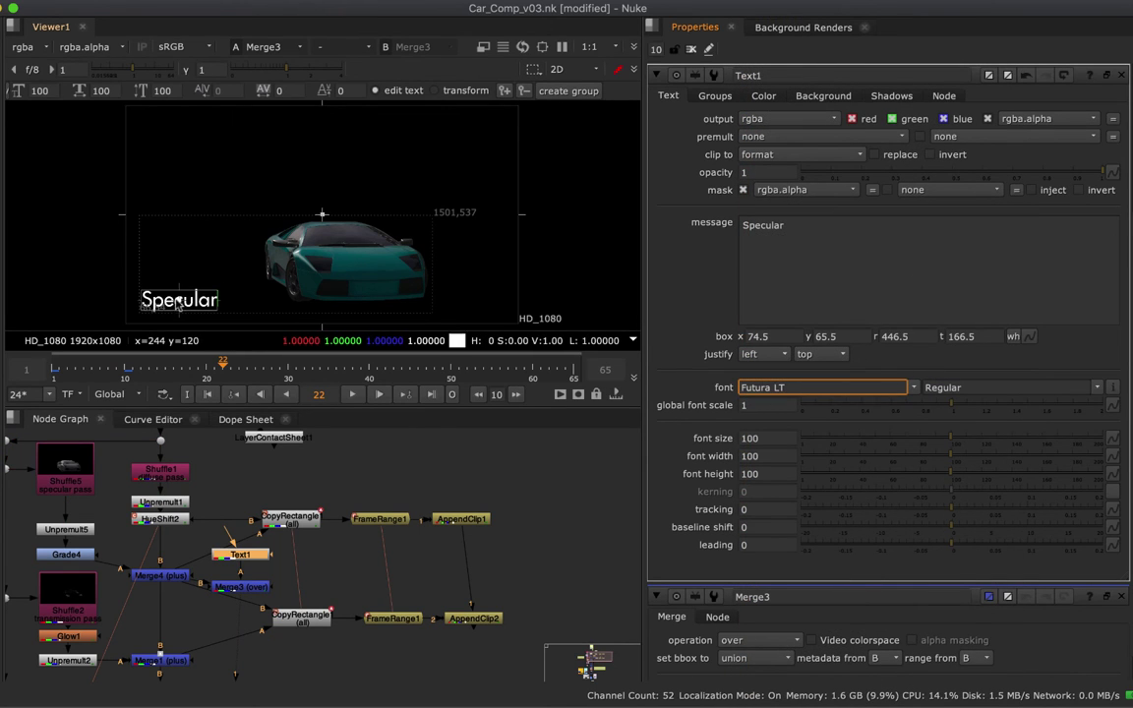
{"action": "left_click_drag", "start_coordinate": [178, 303], "coordinate": [184, 303]}
Connect the original CopyRectangle's A input to Merge3 and check its labelled wipe up to frame 10
{"action": "left_click", "coordinate": [242, 588]}
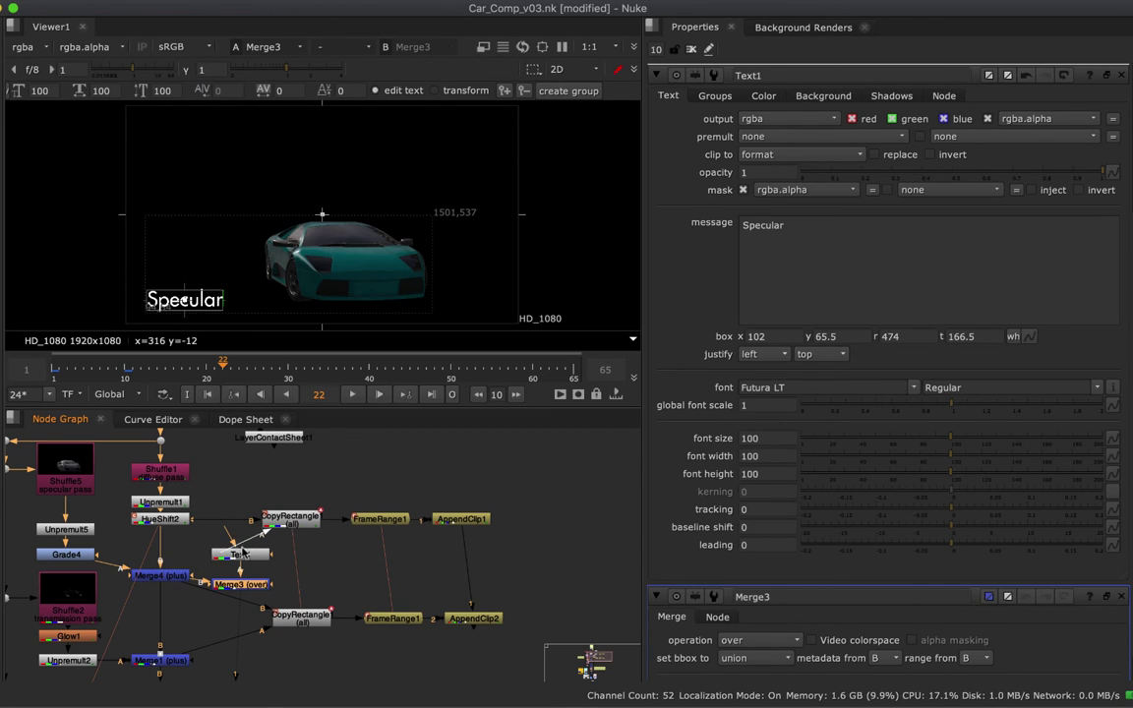
{"action": "left_click_drag", "start_coordinate": [261, 588], "coordinate": [282, 537]}
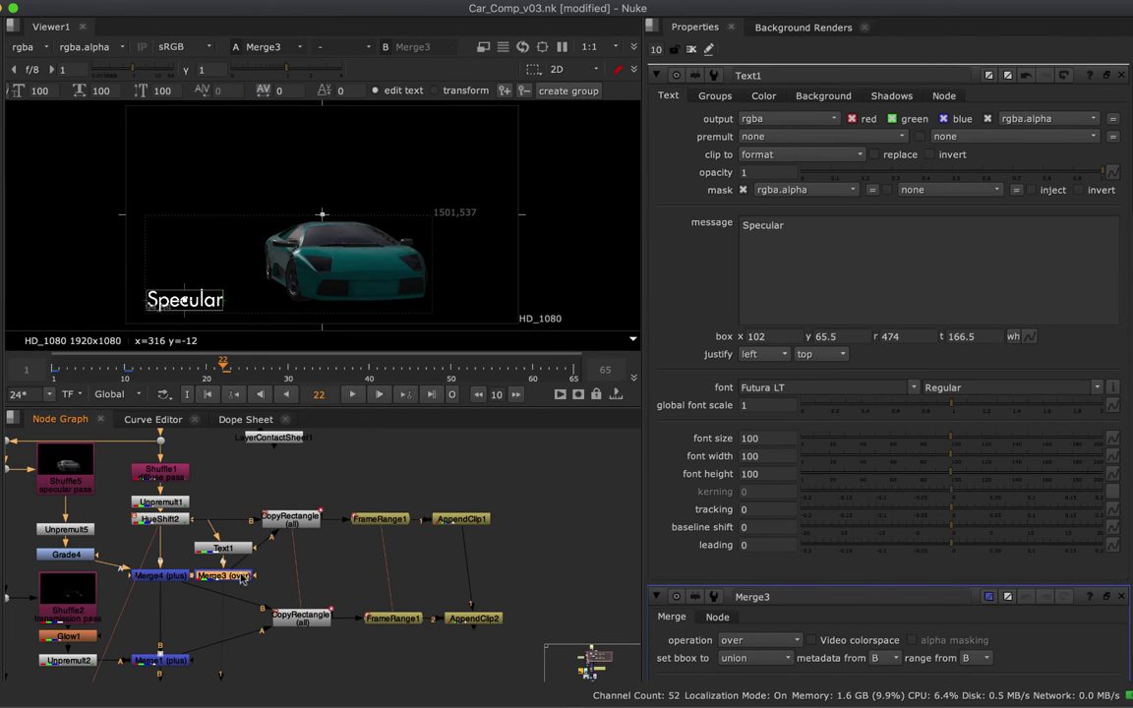
{"action": "double_click", "coordinate": [474, 521]}
{"action": "double_click", "coordinate": [299, 526]}
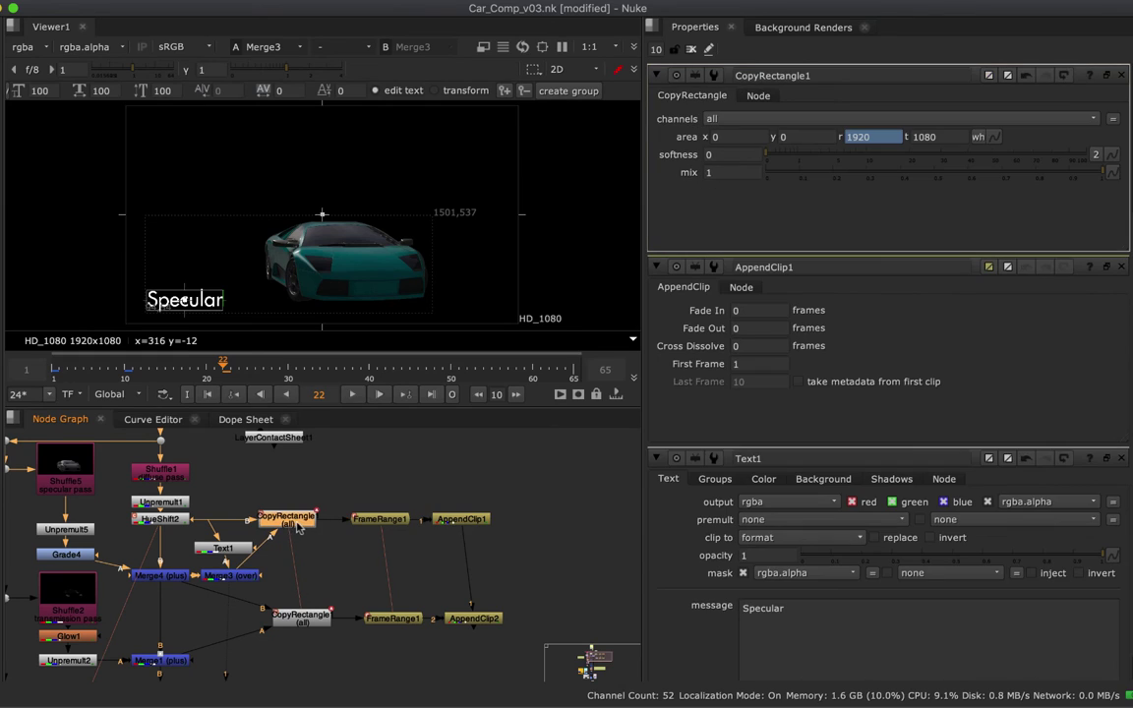
{"action": "key", "text": "1"}
{"action": "left_click_drag", "start_coordinate": [79, 370], "coordinate": [125, 370]}
Make more room beside the merges and paste a copy of Text1 and Merge3 next to Merge1
{"action": "middle_click_drag", "start_coordinate": [295, 551], "coordinate": [303, 508]}
{"action": "left_click_drag", "start_coordinate": [563, 609], "coordinate": [363, 477]}
{"action": "left_click", "coordinate": [207, 457]}
{"action": "left_click_drag", "start_coordinate": [225, 504], "coordinate": [179, 430]}
{"action": "left_click", "coordinate": [330, 534]}
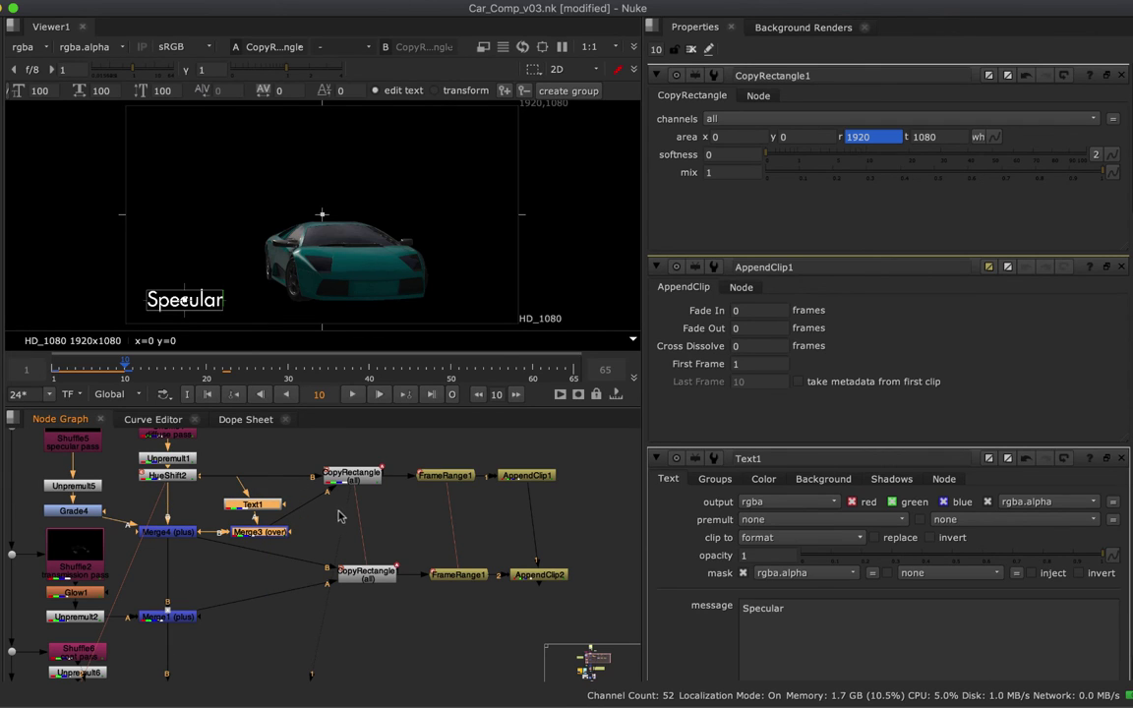
{"action": "left_click", "coordinate": [249, 587]}
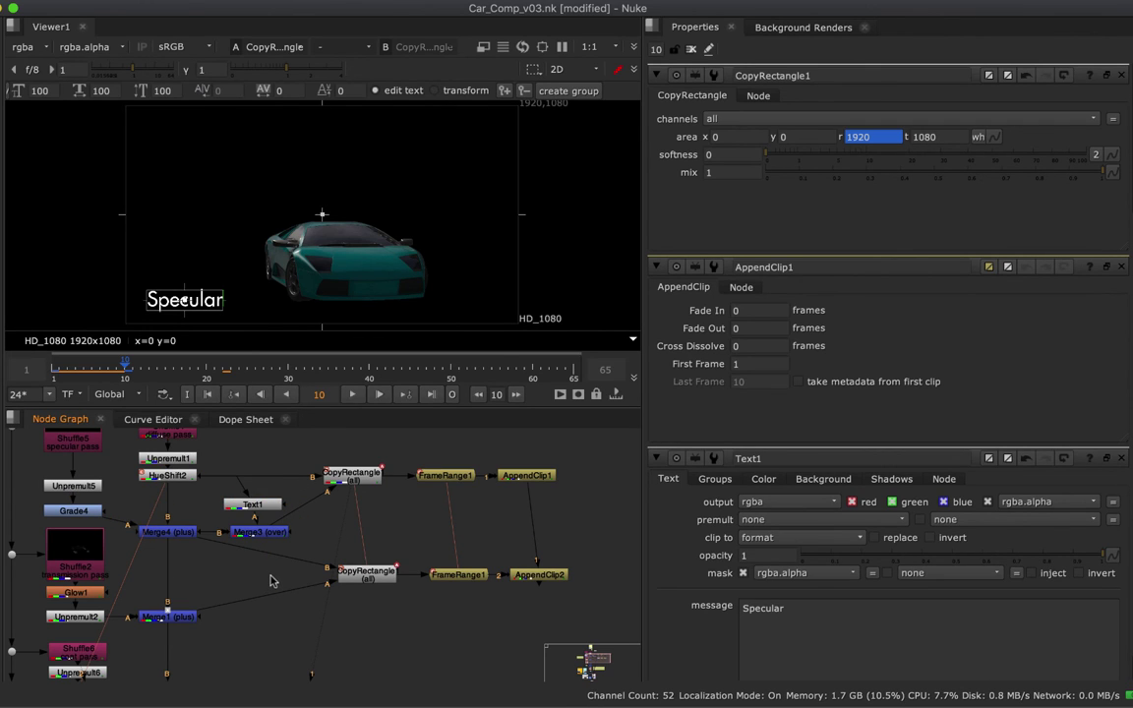
{"action": "key", "text": "ctrl+v"}
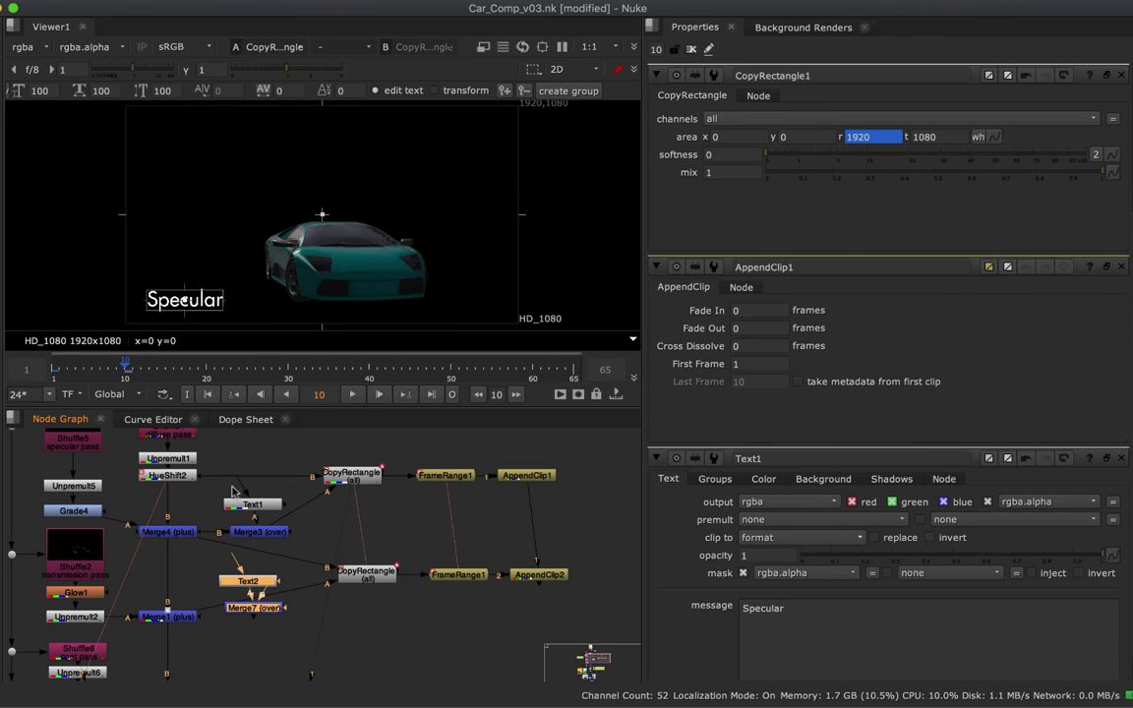
Connect the copied Merge's B input to Merge1 and the lower CopyRectangle's A input to the copied Merge
{"action": "left_click_drag", "start_coordinate": [263, 612], "coordinate": [167, 617]}
{"action": "left_click", "coordinate": [324, 607]}
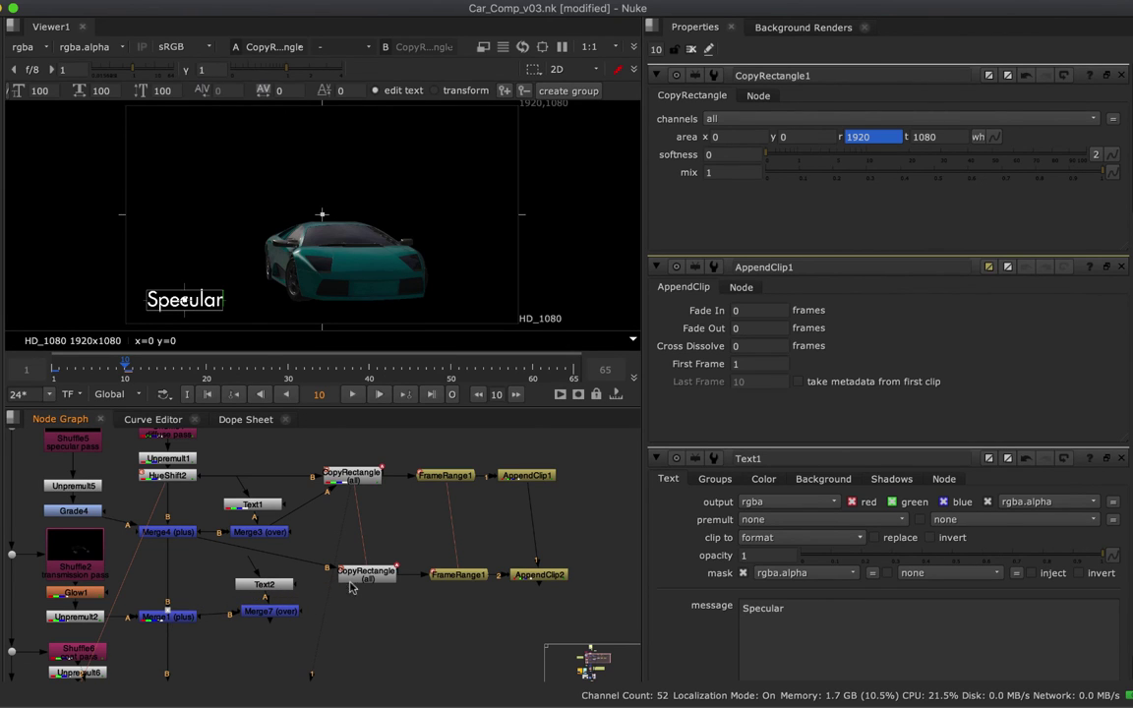
{"action": "left_click_drag", "start_coordinate": [262, 607], "coordinate": [256, 612]}
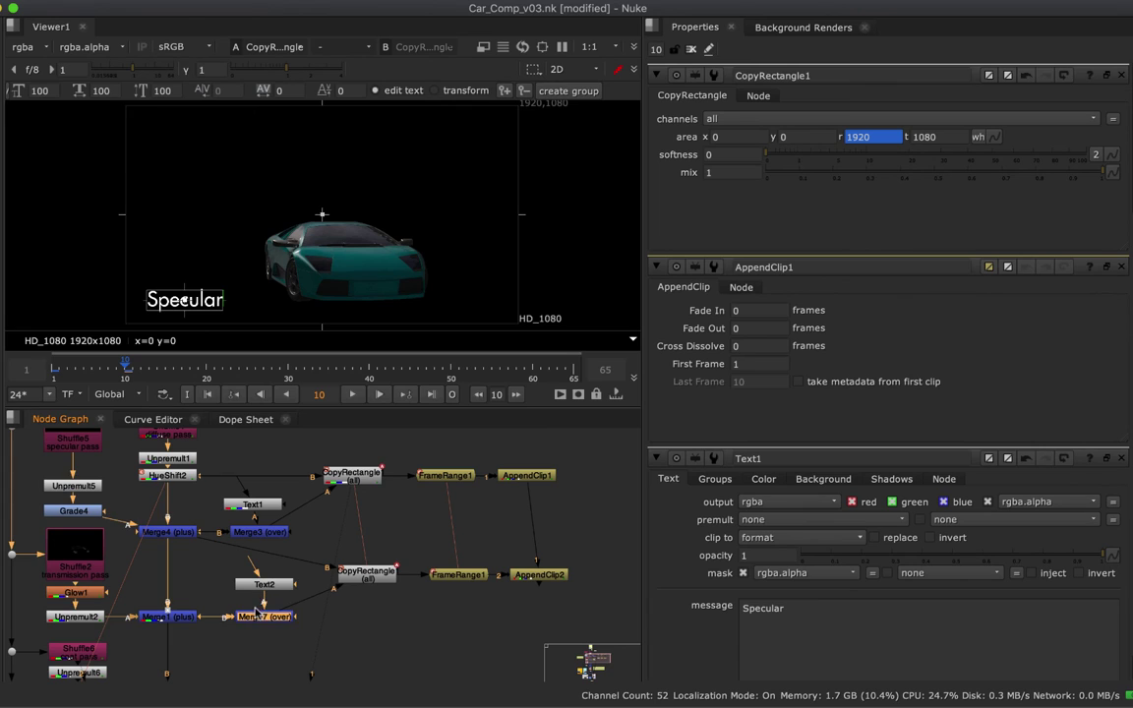
Change the copied Text node's message to "Transmission"
{"action": "double_click", "coordinate": [259, 591]}
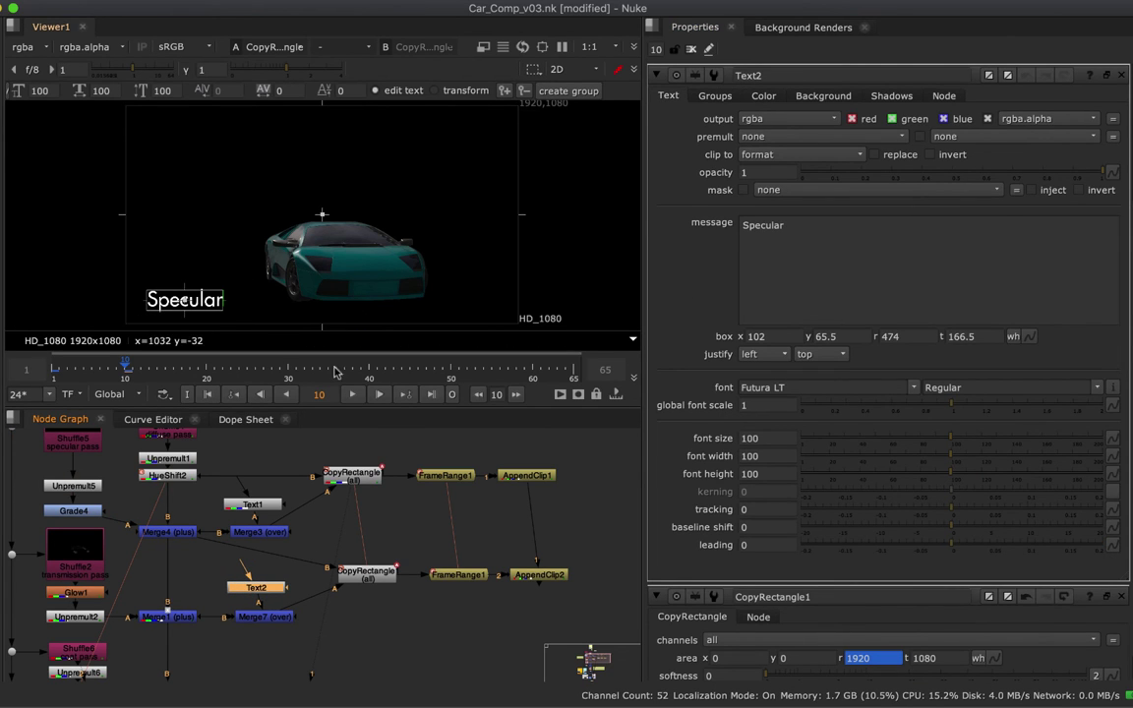
{"action": "left_click_drag", "start_coordinate": [803, 227], "coordinate": [687, 249]}
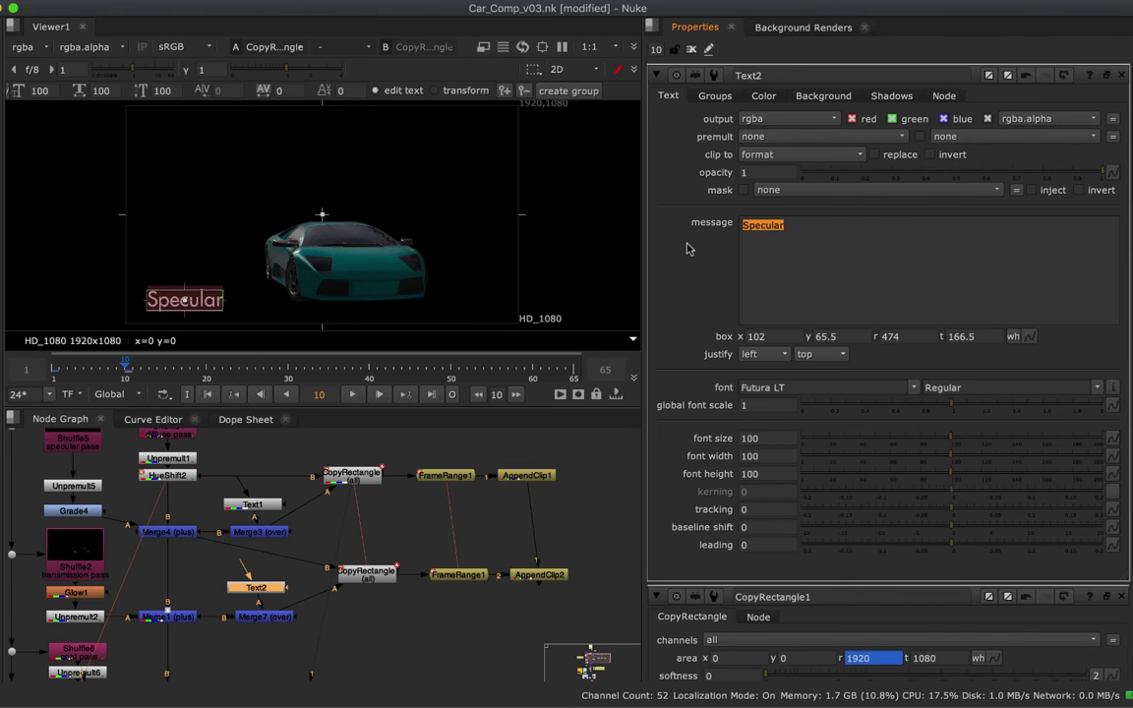
{"action": "type", "text": "Tran"}
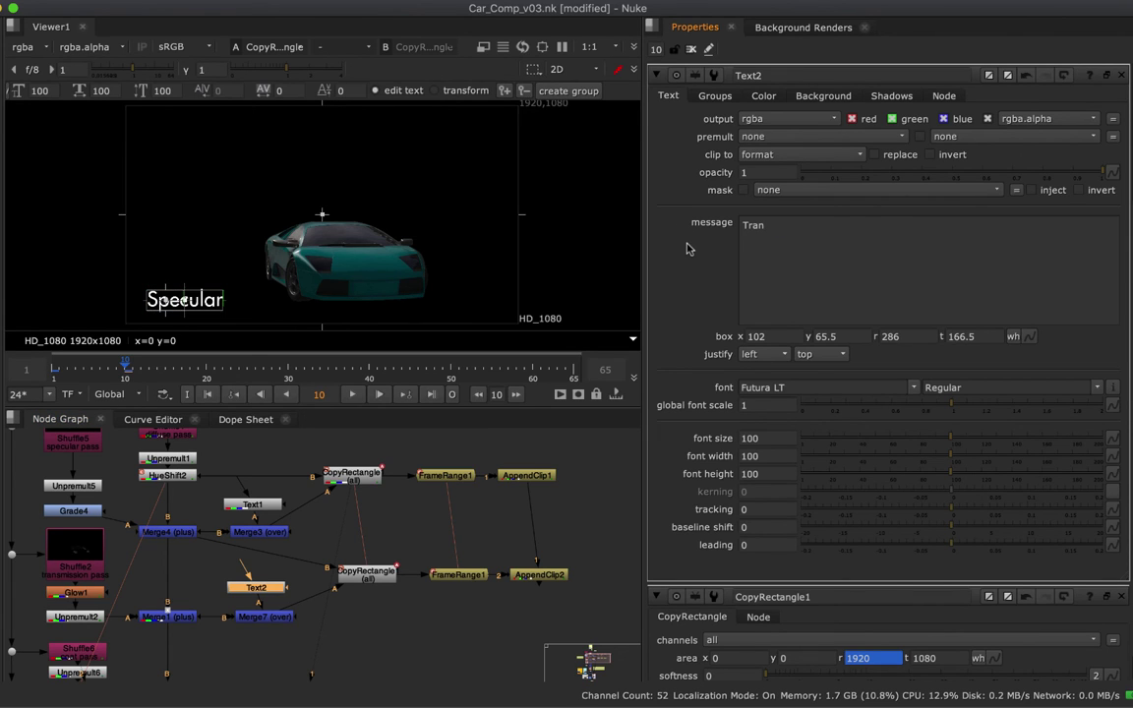
{"action": "type", "text": "s"}
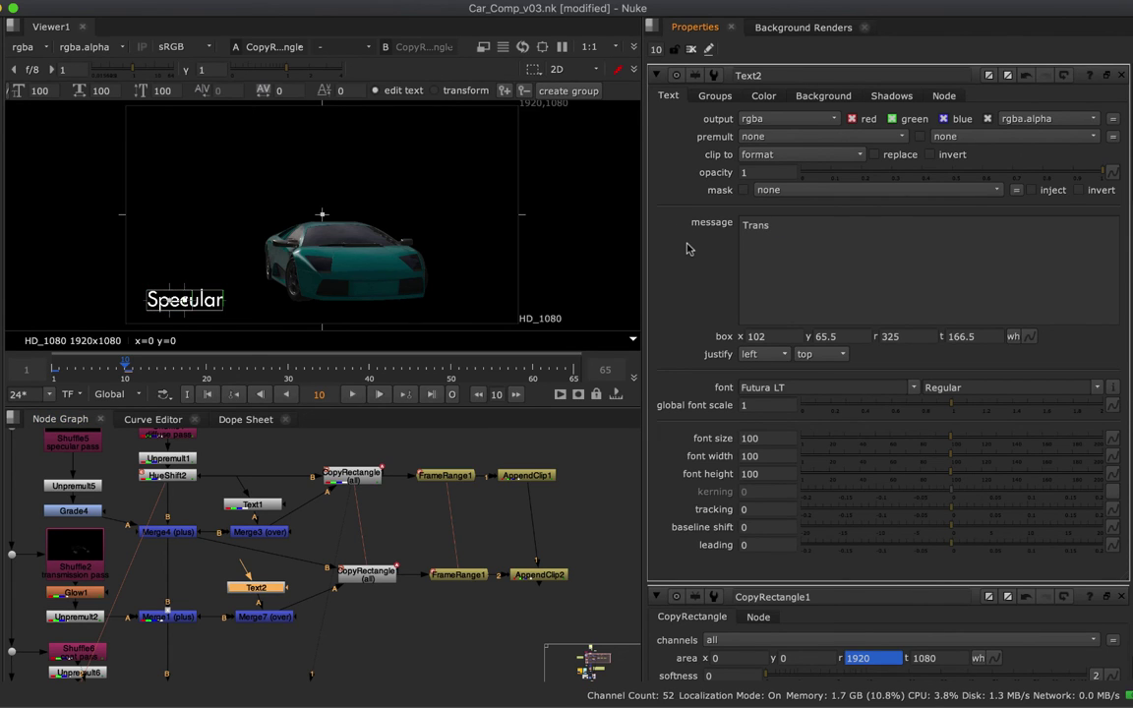
{"action": "type", "text": "mission"}
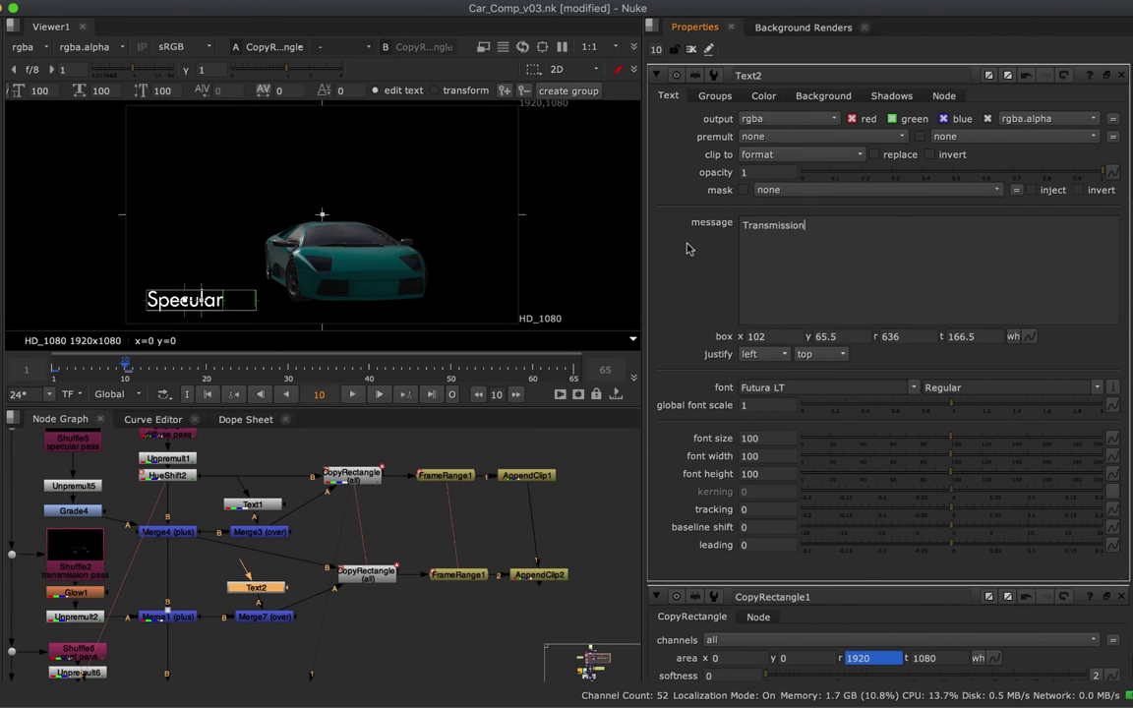
{"action": "left_click", "coordinate": [344, 619]}
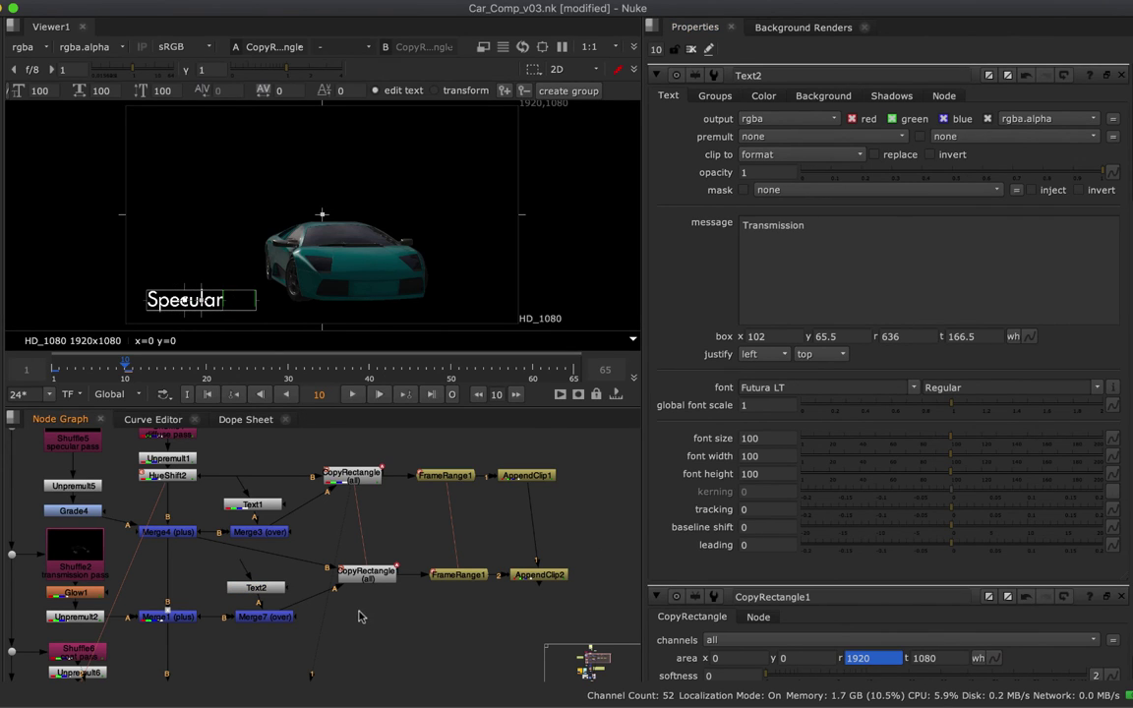
View AppendClip2, then scrub and play the timeline to check the Specular and Transmission wipes in sequence
{"action": "double_click", "coordinate": [536, 580]}
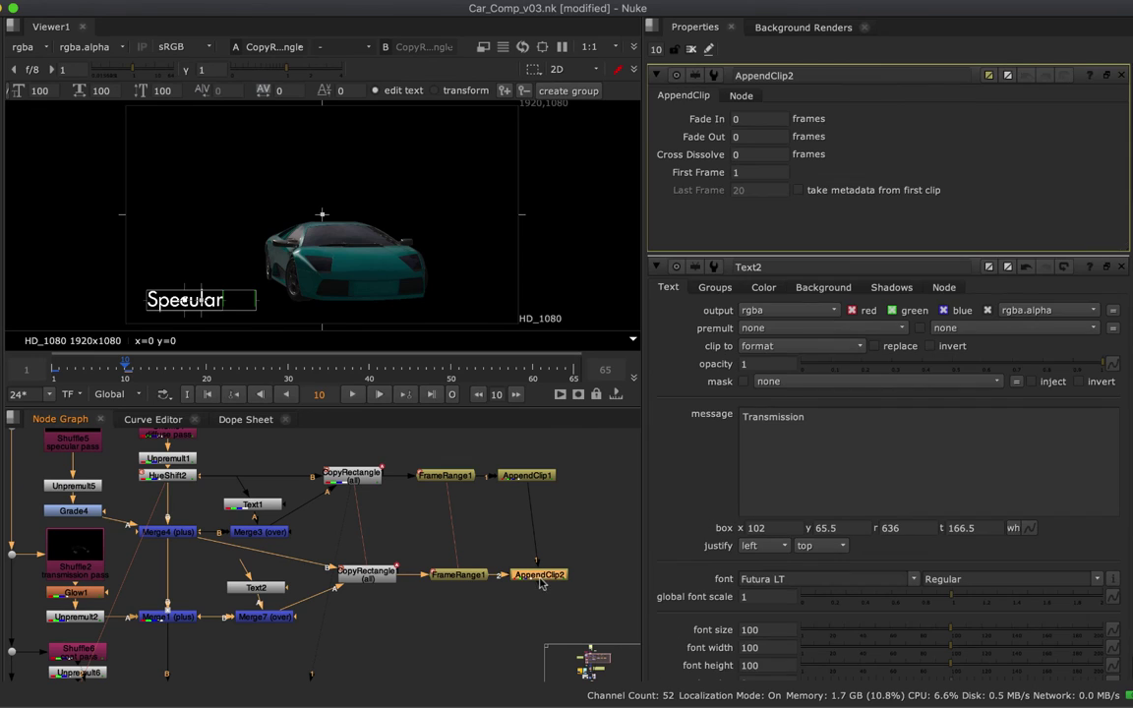
{"action": "key", "text": "1"}
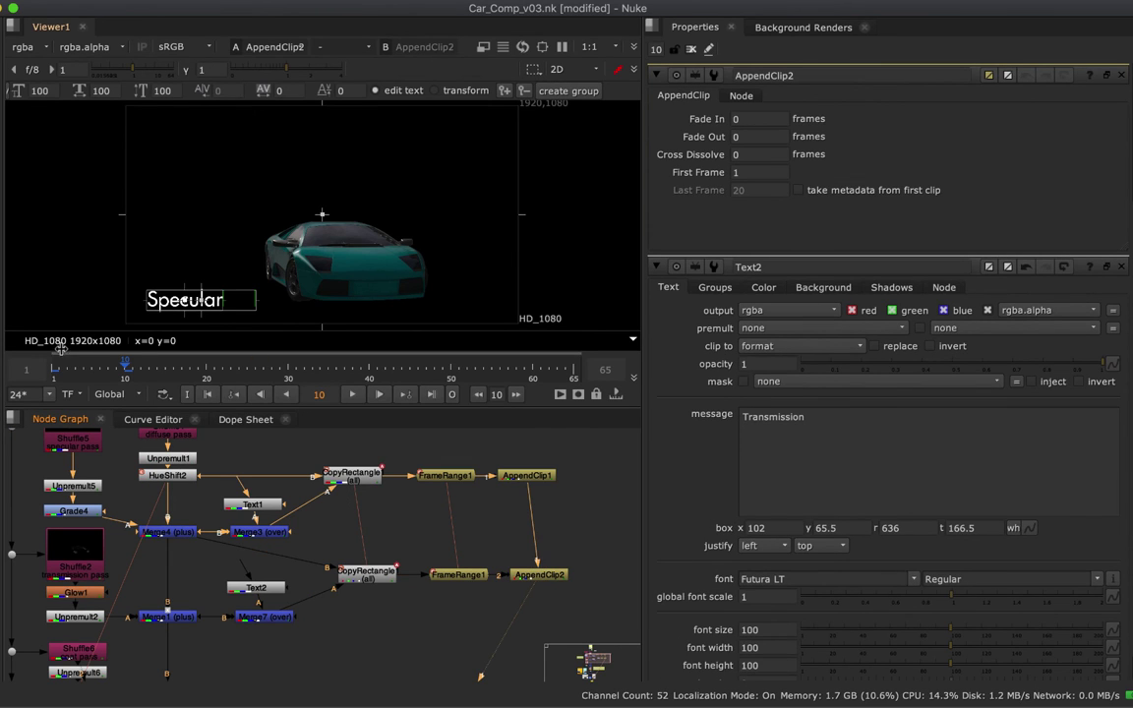
{"action": "left_click_drag", "start_coordinate": [57, 369], "coordinate": [199, 371]}
{"action": "middle_click_drag", "start_coordinate": [536, 503], "coordinate": [413, 481]}
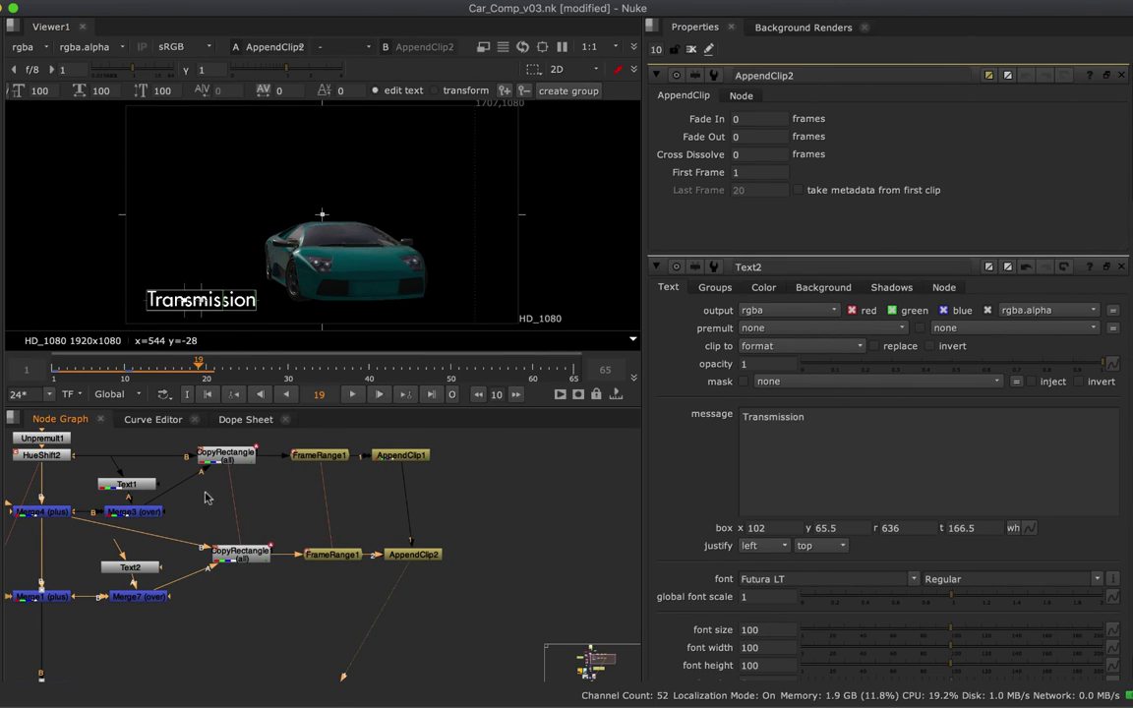
{"action": "middle_click_drag", "start_coordinate": [295, 486], "coordinate": [303, 521]}
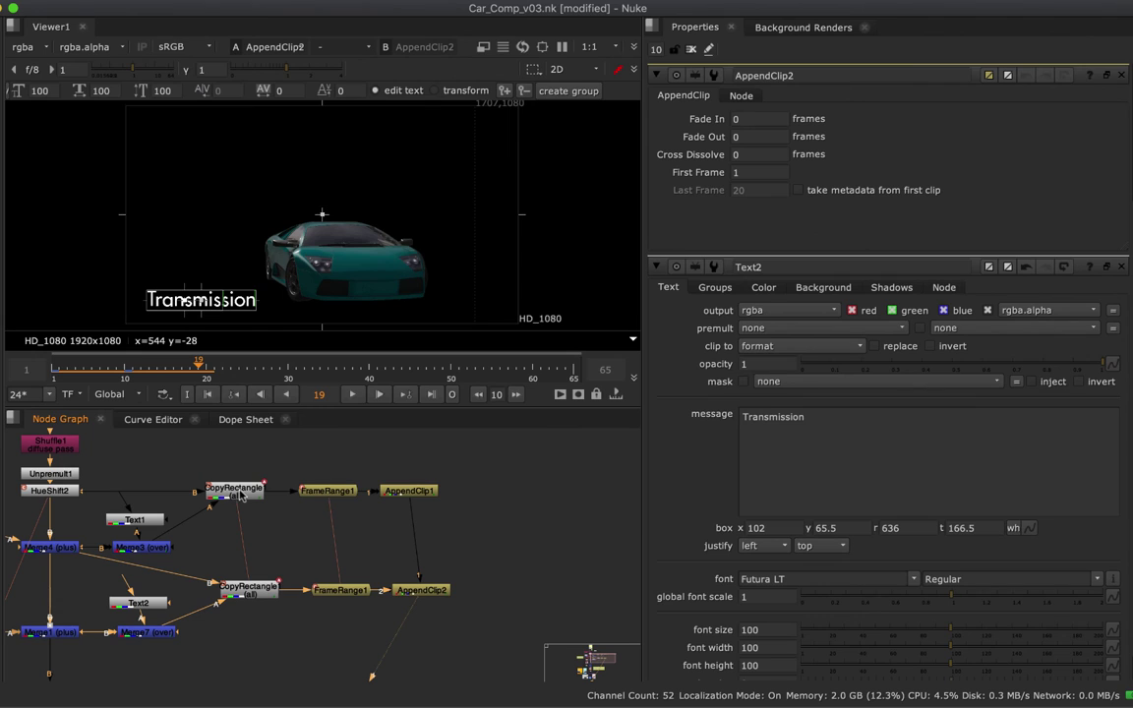
{"action": "left_click", "coordinate": [328, 490]}
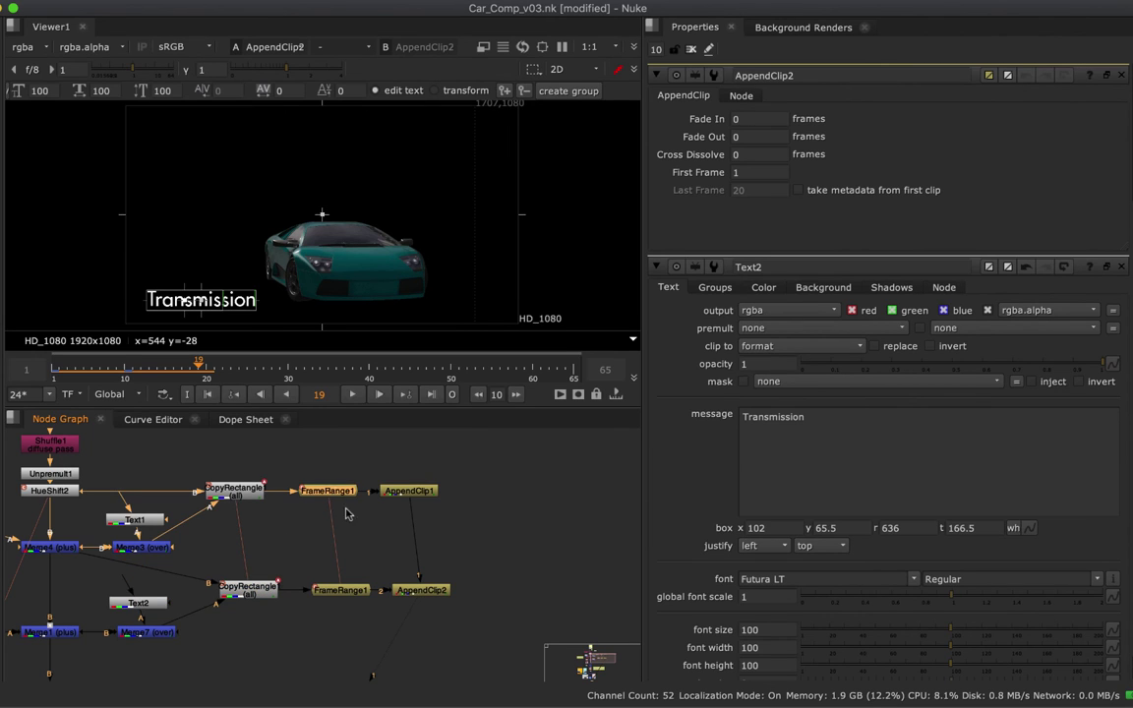
{"action": "left_click", "coordinate": [340, 592]}
{"action": "left_click", "coordinate": [431, 394]}
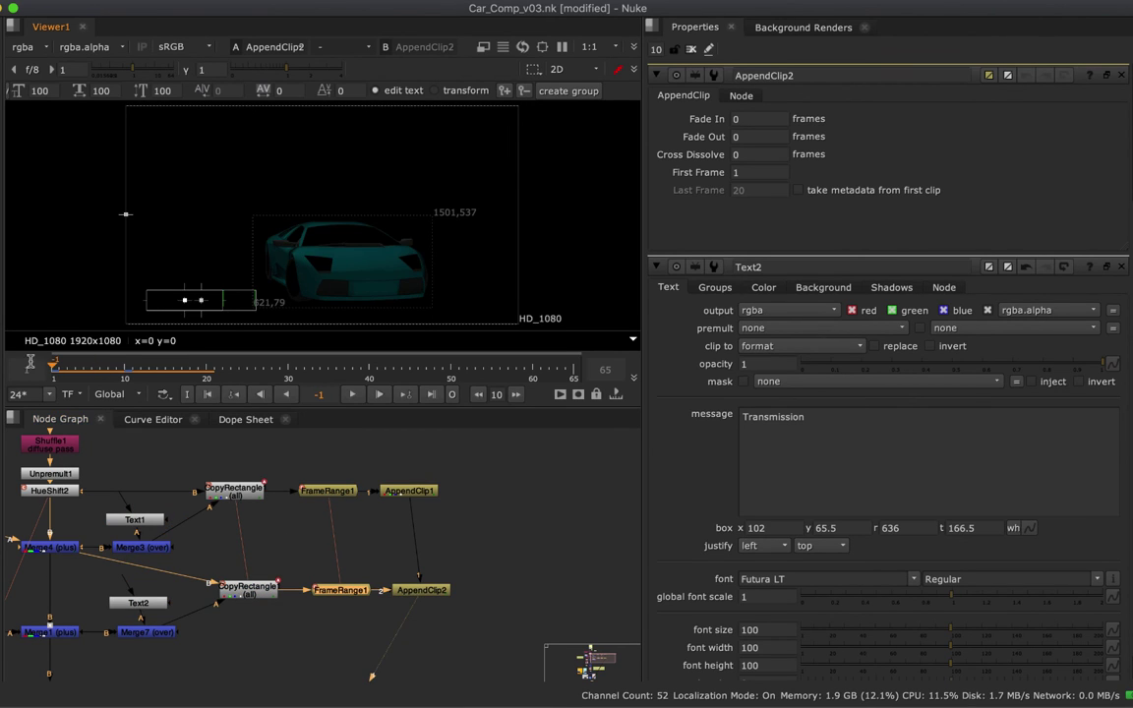
{"action": "left_click", "coordinate": [356, 395]}
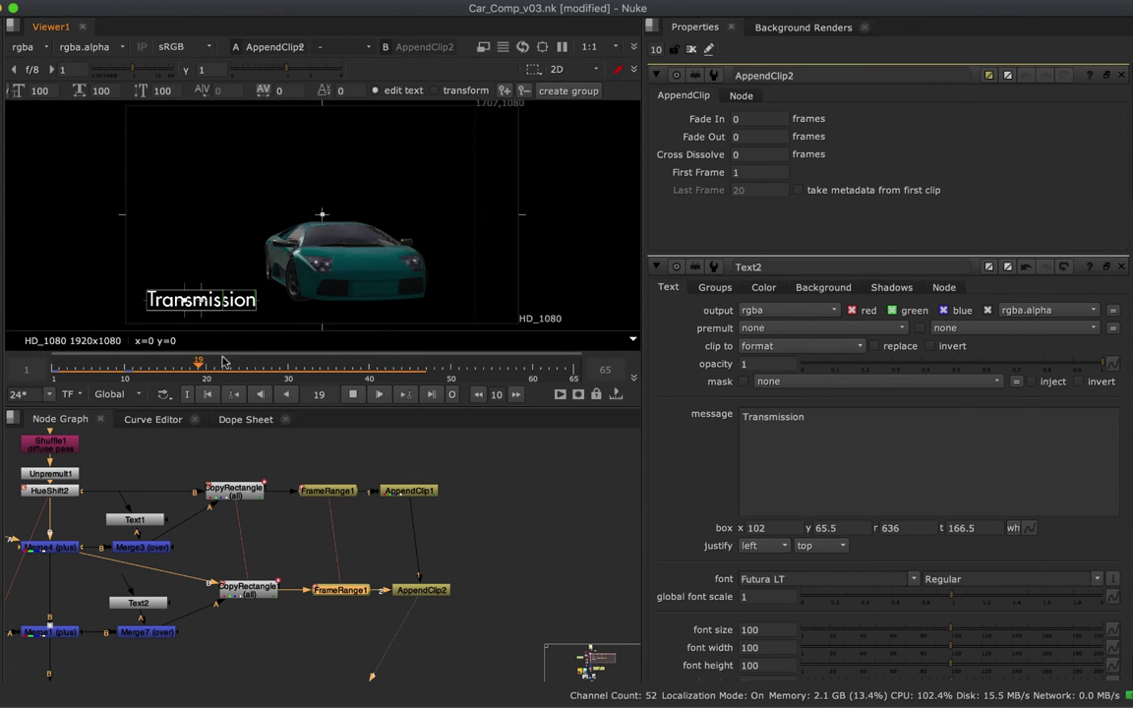
{"action": "key", "text": "k"}
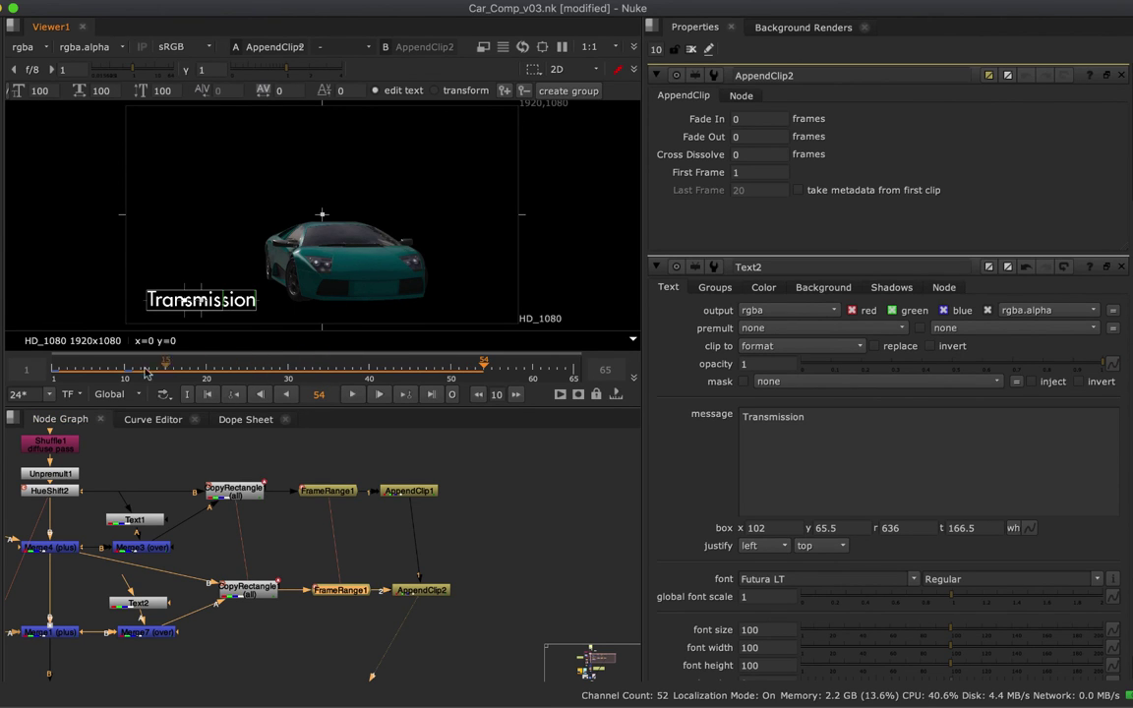
{"action": "left_click", "coordinate": [79, 367]}
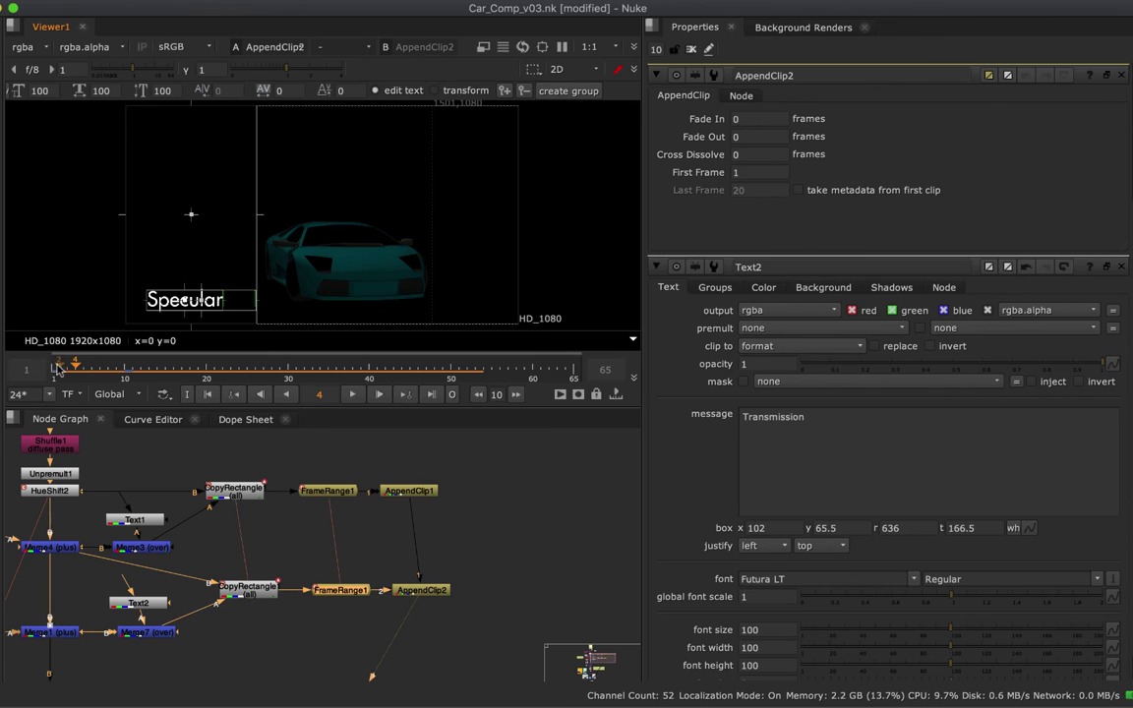
{"action": "left_click", "coordinate": [62, 367]}
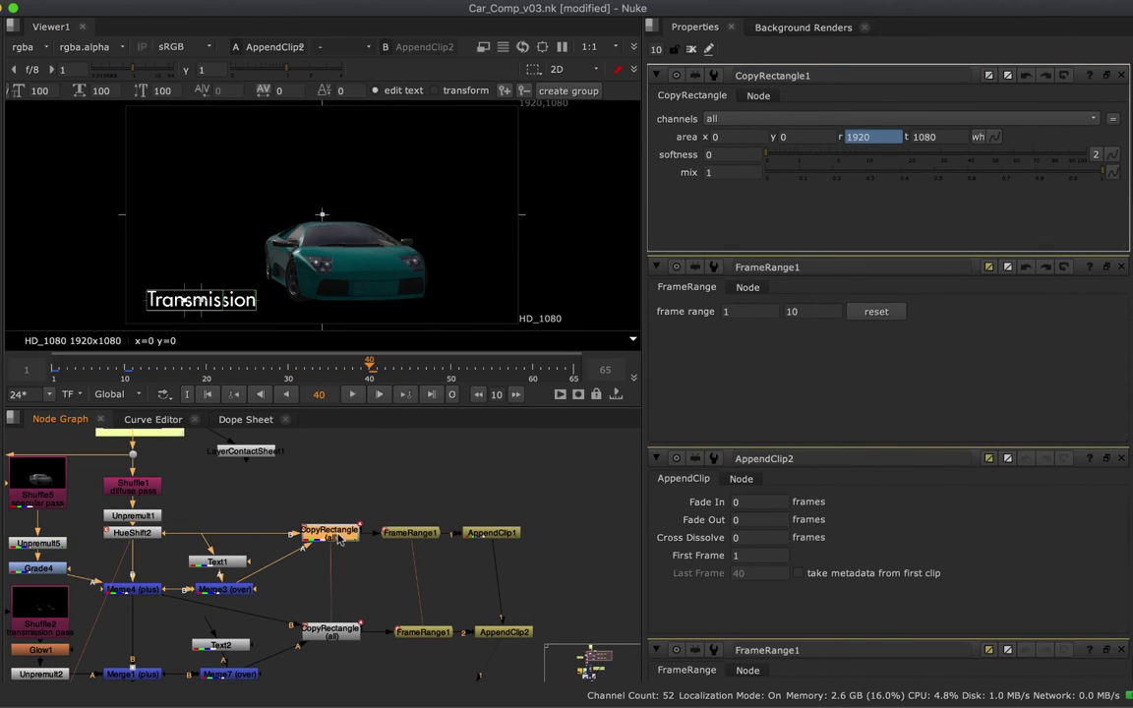
View the upper CopyRectangle and stretch its area r animation so the last keyframe lands on frame 20
{"action": "key", "text": "1"}
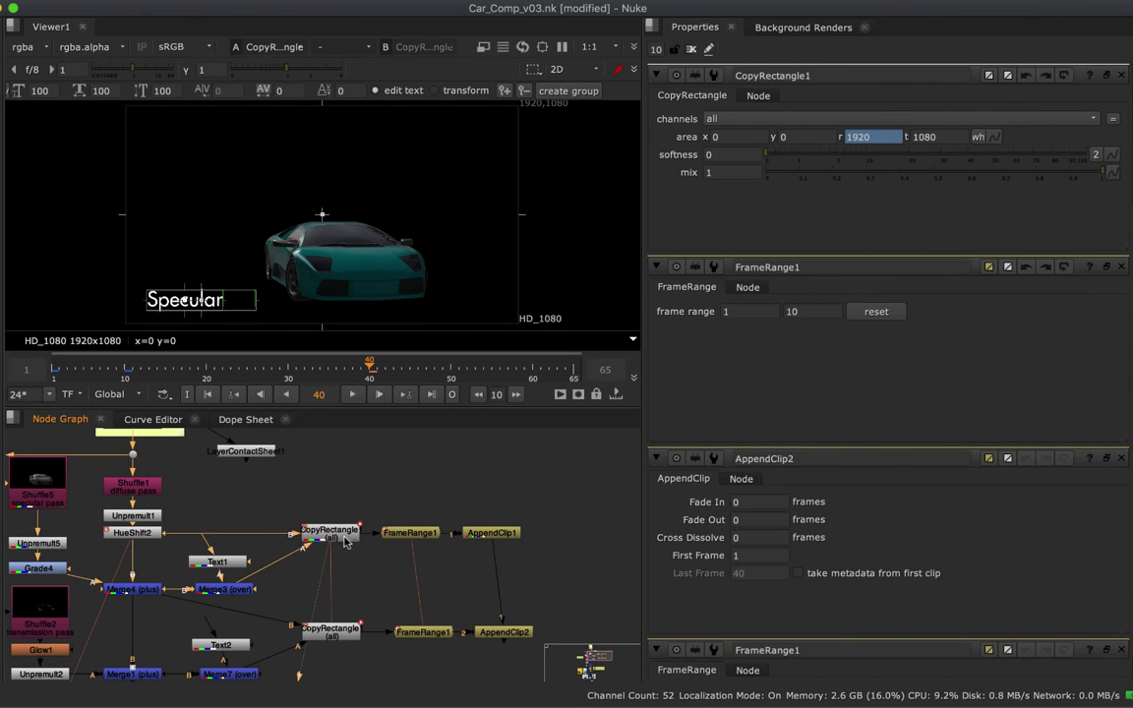
{"action": "mouse_move", "coordinate": [99, 366]}
{"action": "left_mouse_down"}
{"action": "mouse_move", "coordinate": [118, 366]}
{"action": "mouse_move", "coordinate": [62, 366]}
{"action": "mouse_move", "coordinate": [138, 366]}
{"action": "mouse_move", "coordinate": [95, 366]}
{"action": "mouse_move", "coordinate": [116, 366]}
{"action": "left_mouse_up"}
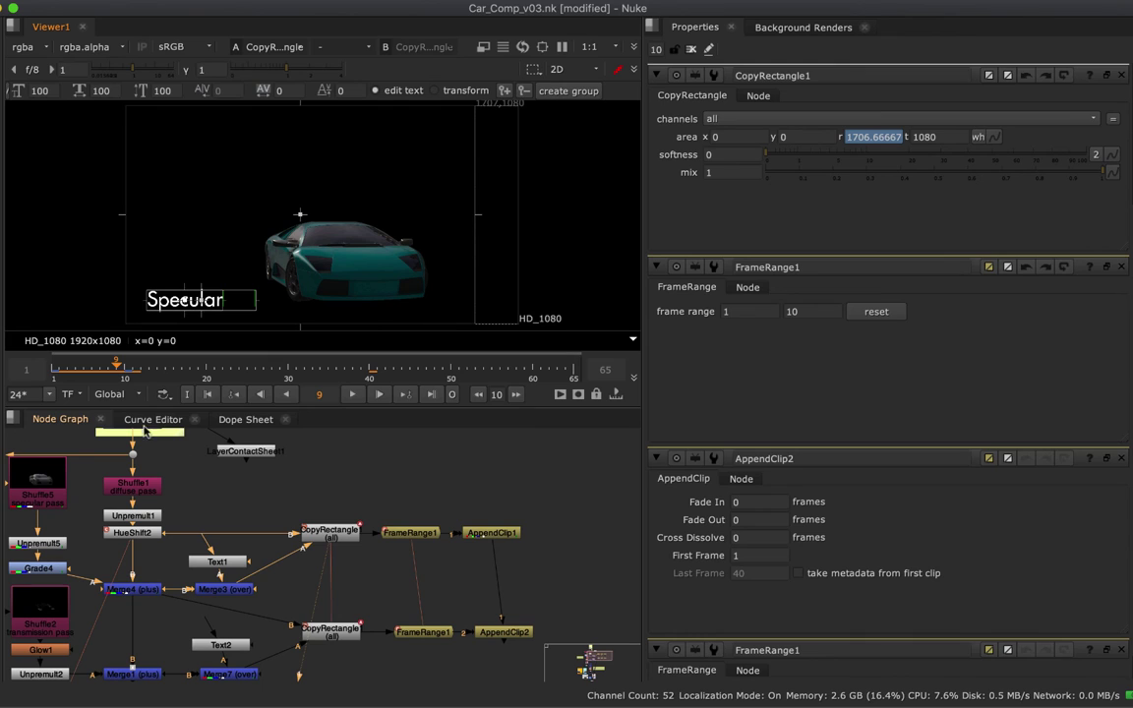
{"action": "left_click", "coordinate": [234, 423]}
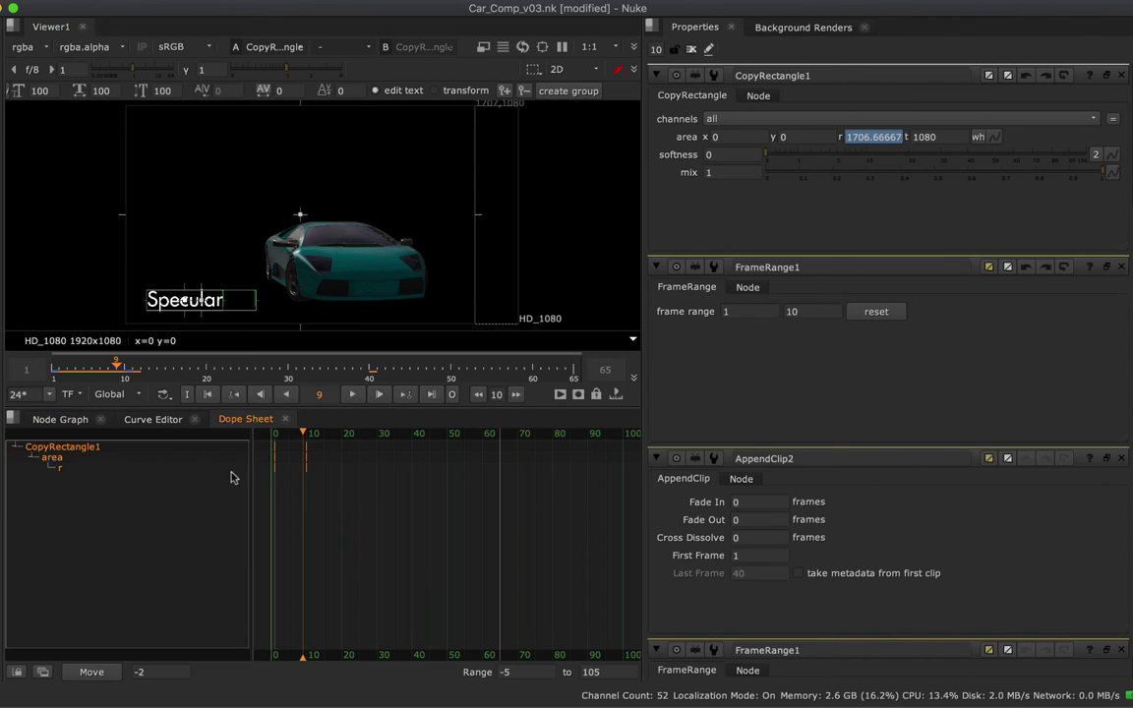
{"action": "left_click", "coordinate": [83, 459]}
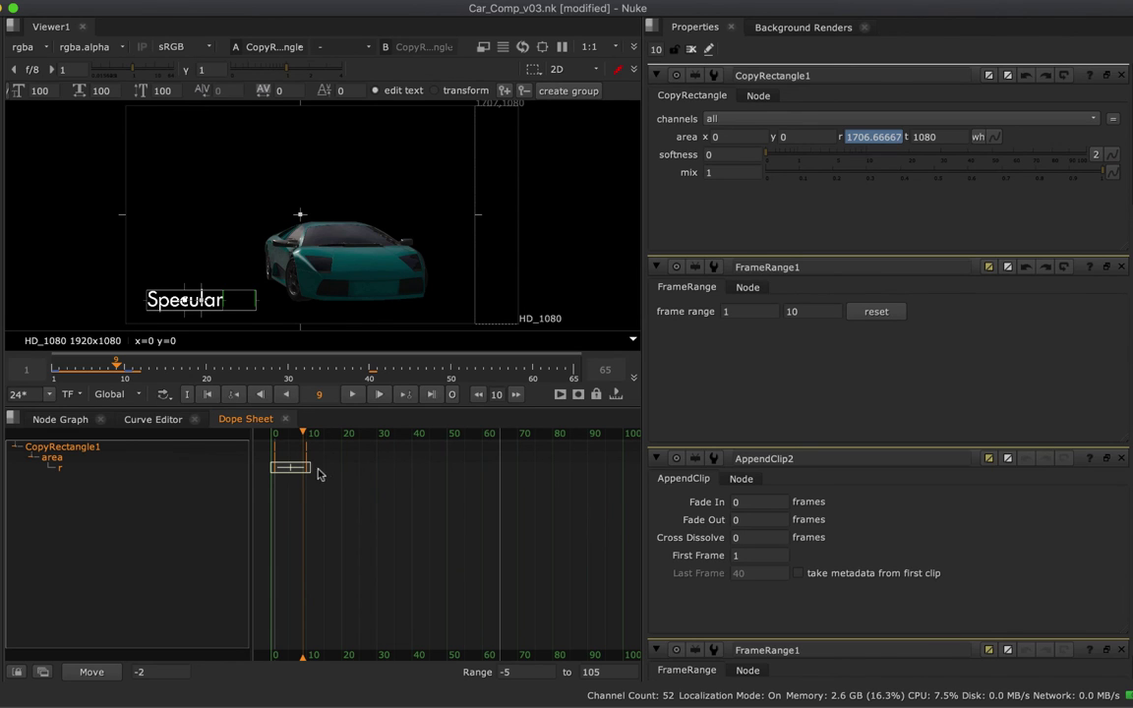
{"action": "scroll", "coordinate": [335, 466], "scroll_direction": "up", "scroll_amount": 3}
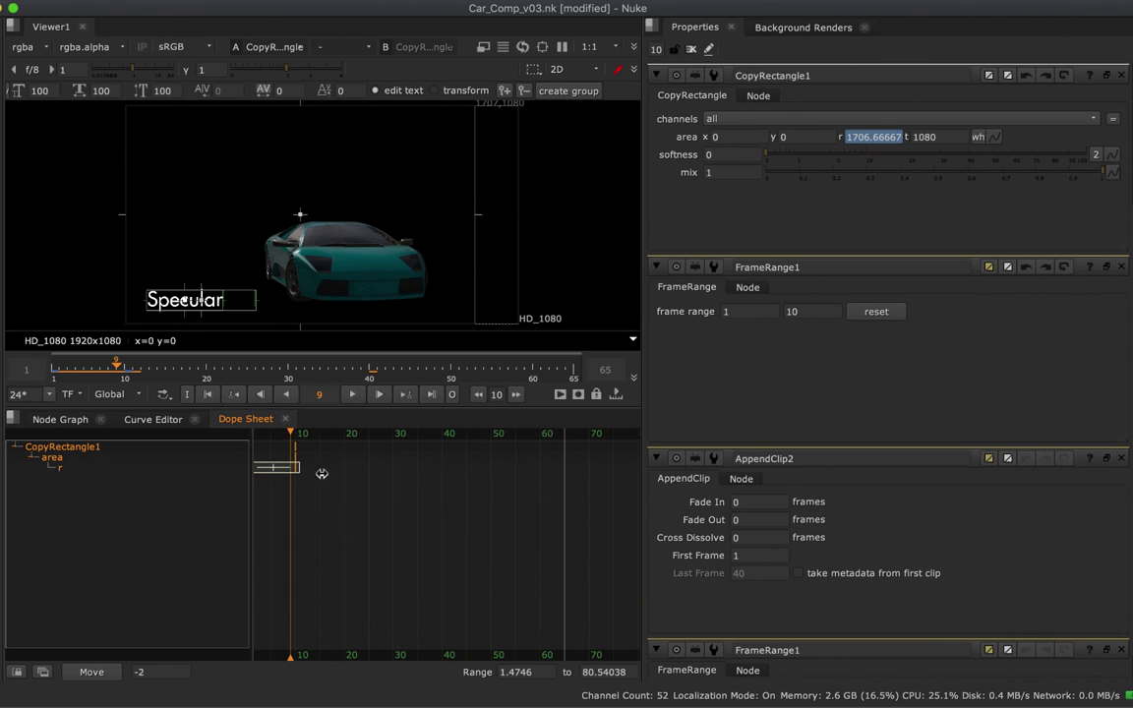
{"action": "left_click_drag", "start_coordinate": [292, 468], "coordinate": [348, 468]}
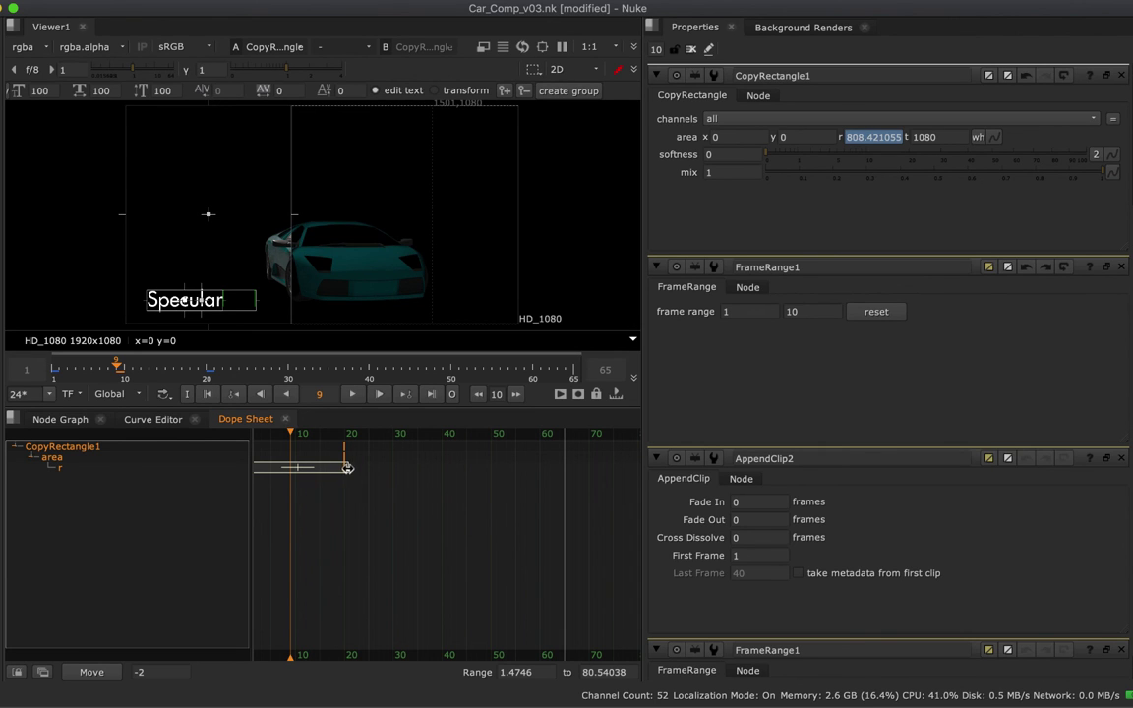
Scrub through the first 20 frames to check the slower Specular wipe, and open the lower CopyRectangle clone to compare its values
{"action": "left_click", "coordinate": [61, 419]}
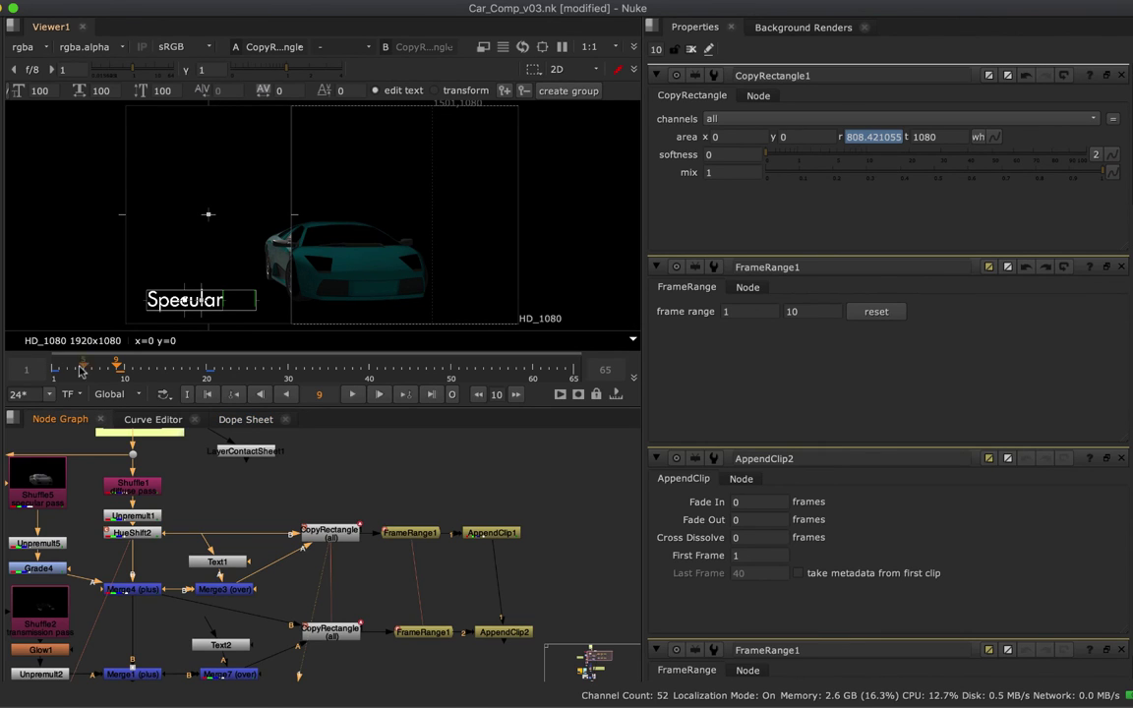
{"action": "left_click_drag", "start_coordinate": [69, 372], "coordinate": [214, 374]}
{"action": "left_click", "coordinate": [190, 374]}
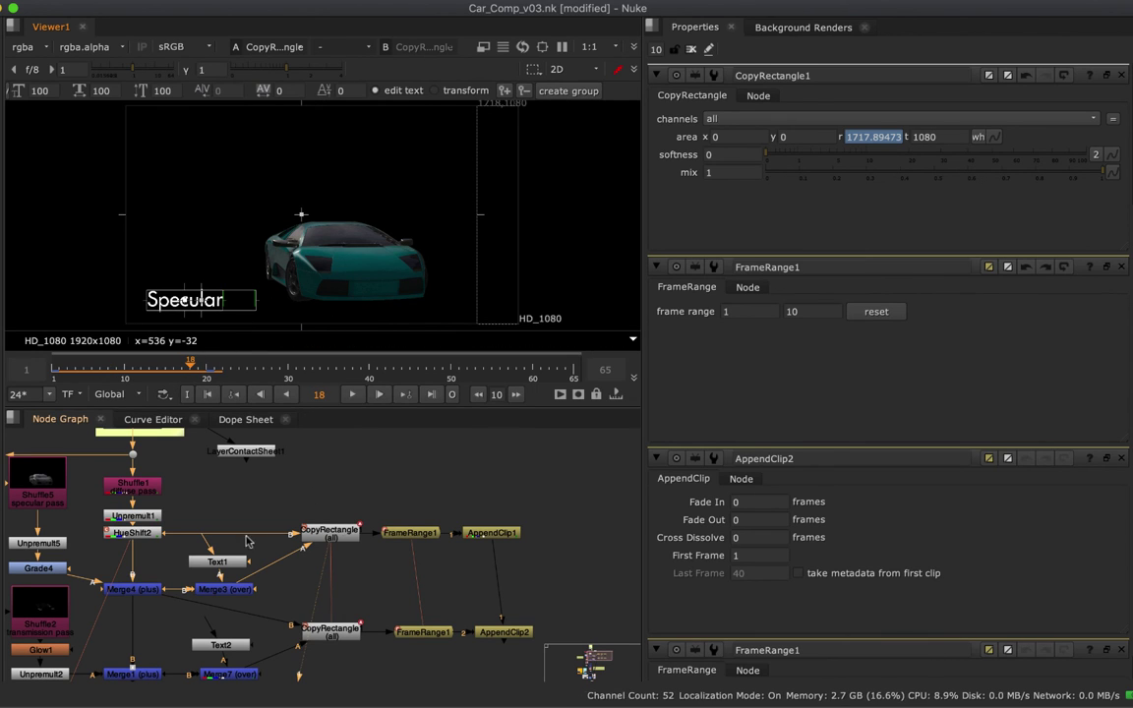
{"action": "double_click", "coordinate": [340, 633]}
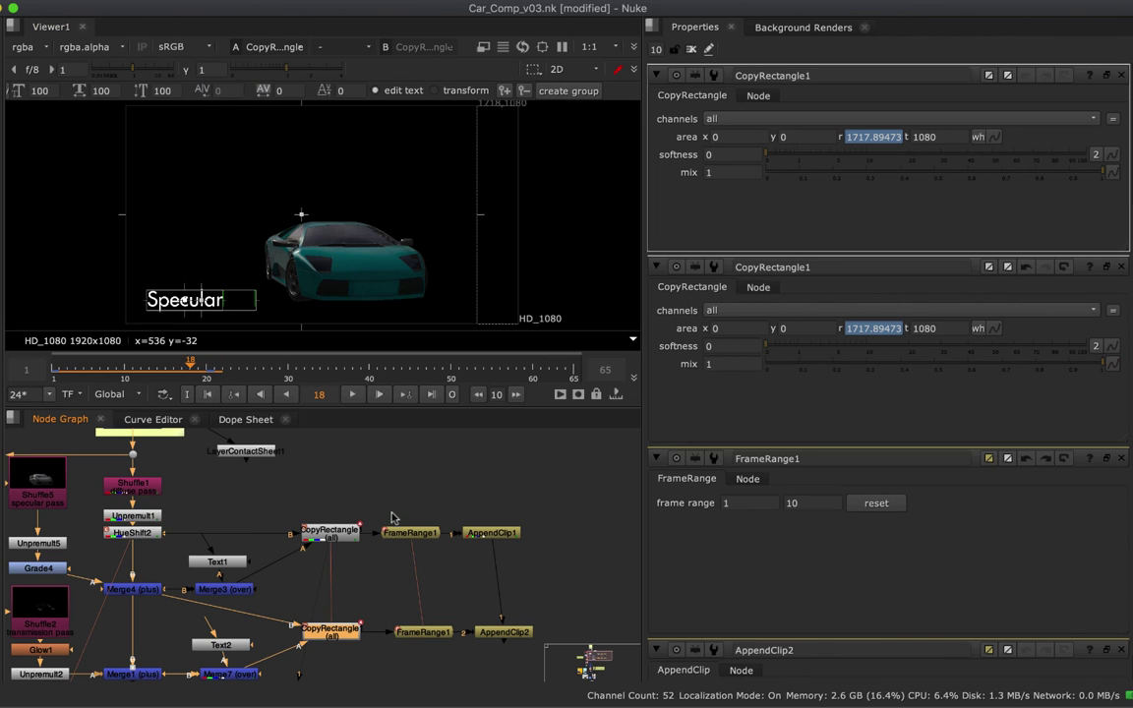
Set the end of the upper FrameRange1's frame range to 20 and open its lower clone to check the range
{"action": "double_click", "coordinate": [418, 531]}
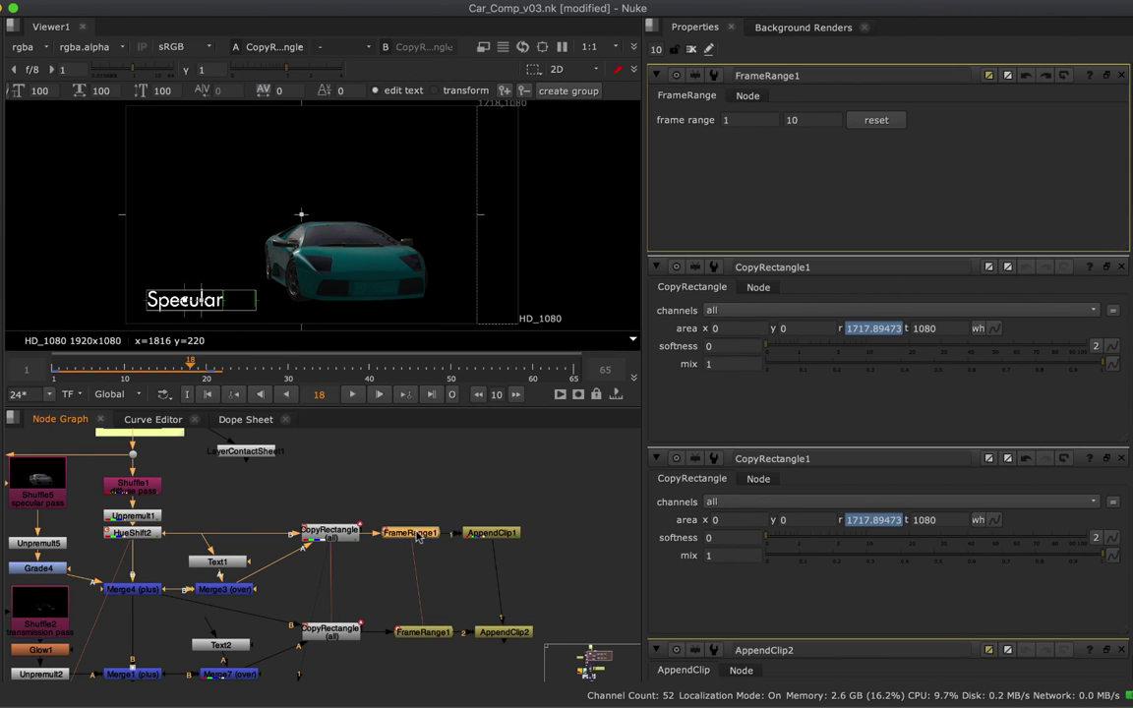
{"action": "left_click", "coordinate": [824, 120]}
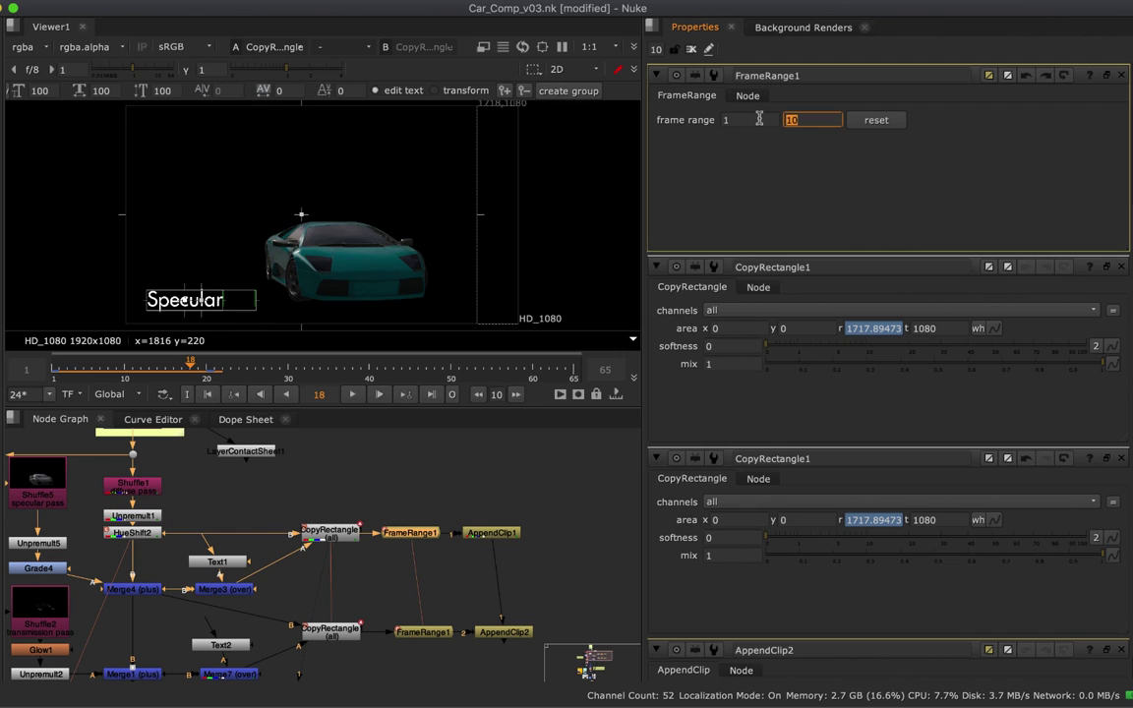
{"action": "type", "text": "20"}
{"action": "middle_click_drag", "start_coordinate": [443, 640], "coordinate": [405, 597]}
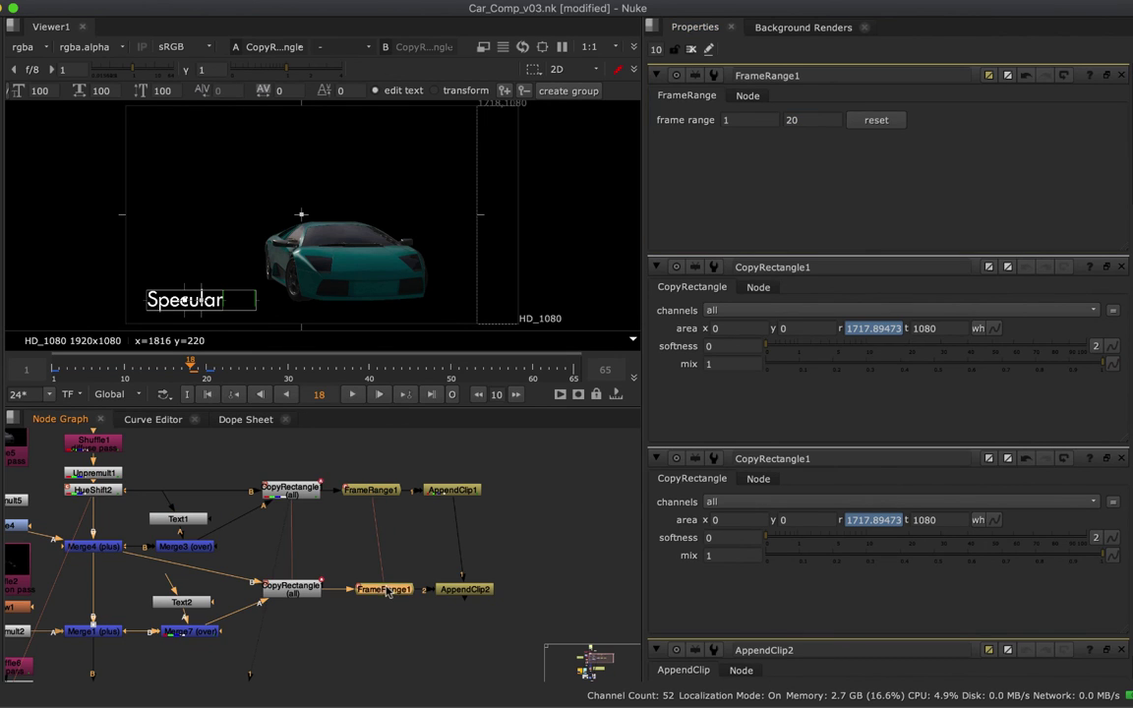
{"action": "double_click", "coordinate": [385, 589]}
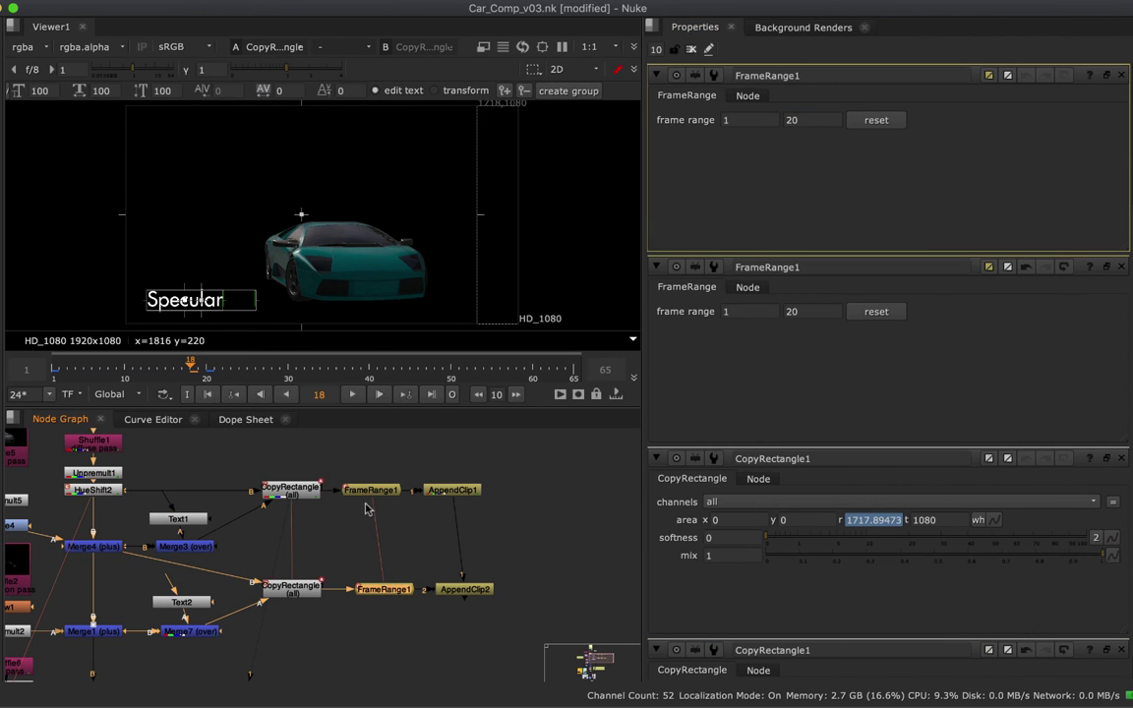
View AppendClip2, align it directly below AppendClip1, and scrub through both wipes up to frame 39
{"action": "double_click", "coordinate": [466, 590]}
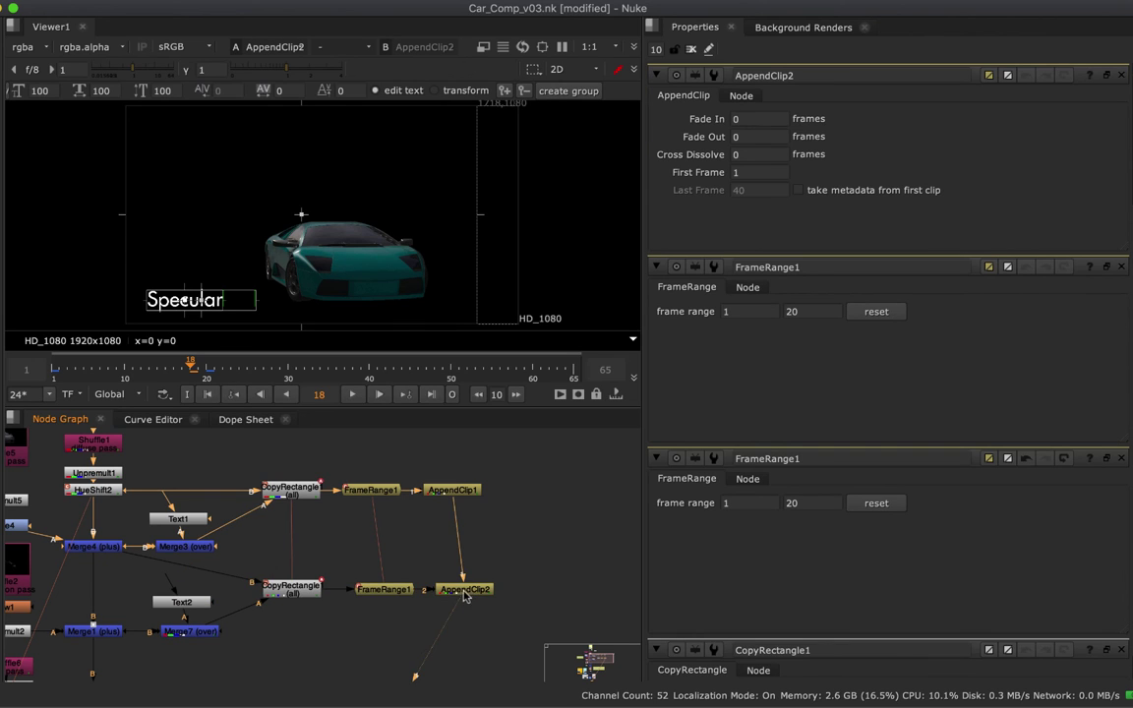
{"action": "left_click_drag", "start_coordinate": [466, 597], "coordinate": [444, 590]}
{"action": "left_click_drag", "start_coordinate": [74, 368], "coordinate": [354, 386]}
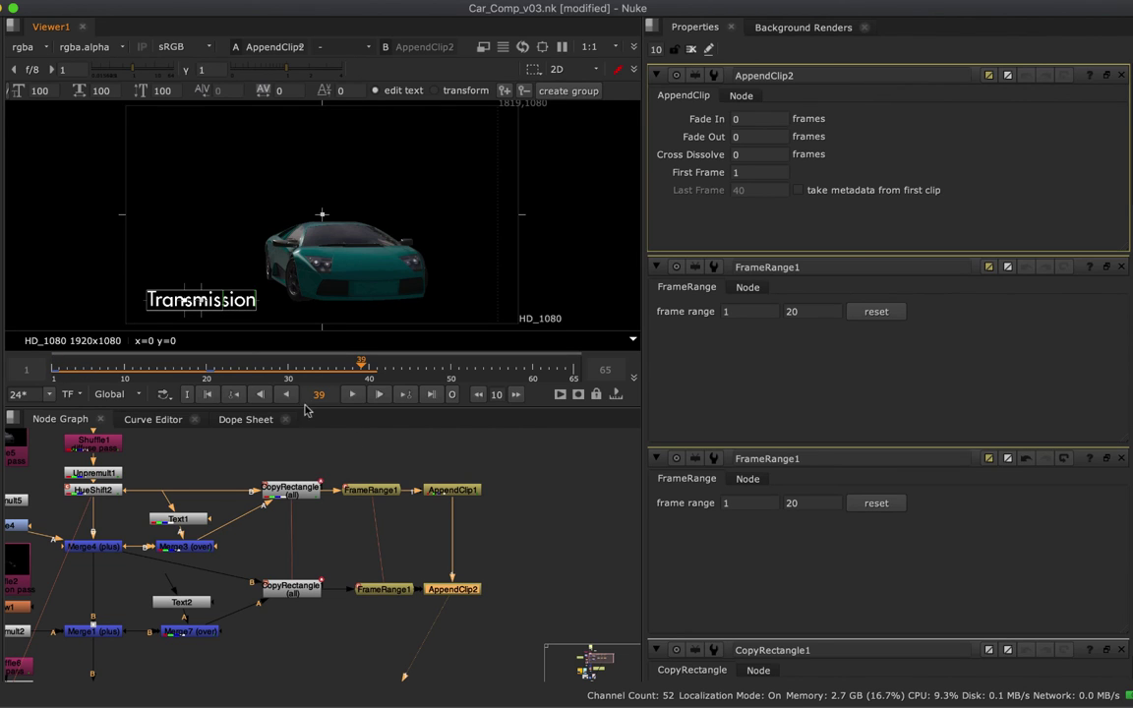
Select the Transmission branch nodes: Text2, Merge7, the lower CopyRectangle, the lower FrameRange1 and AppendClip2
{"action": "left_click_drag", "start_coordinate": [516, 578], "coordinate": [148, 649]}
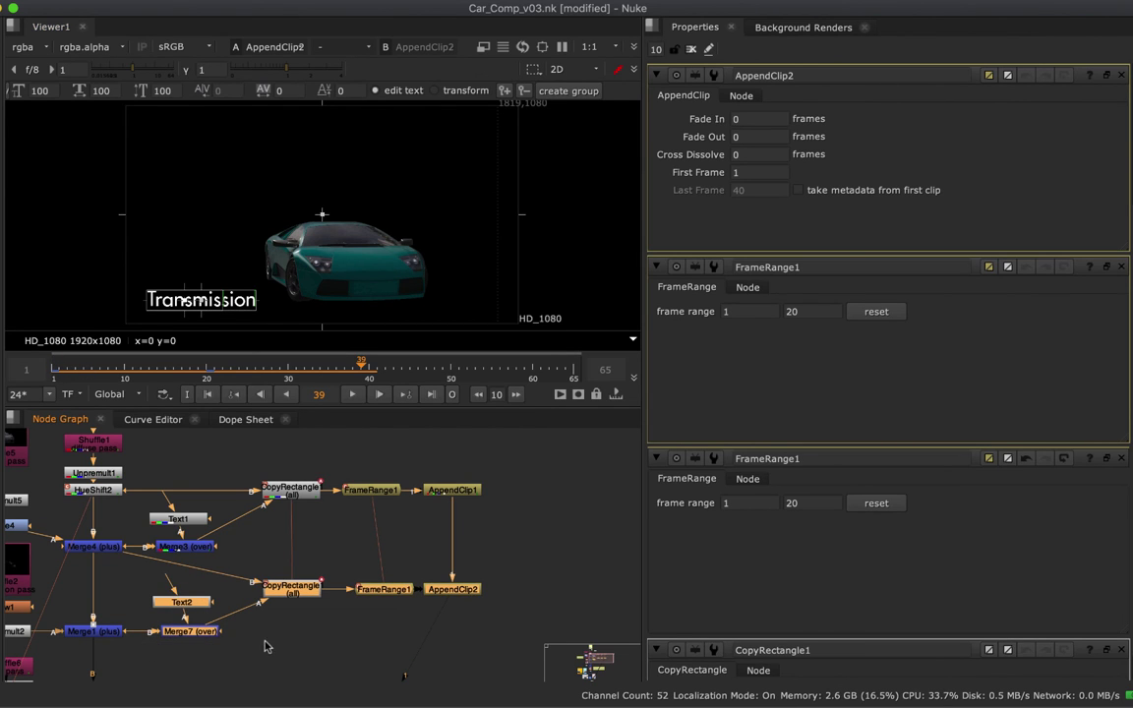